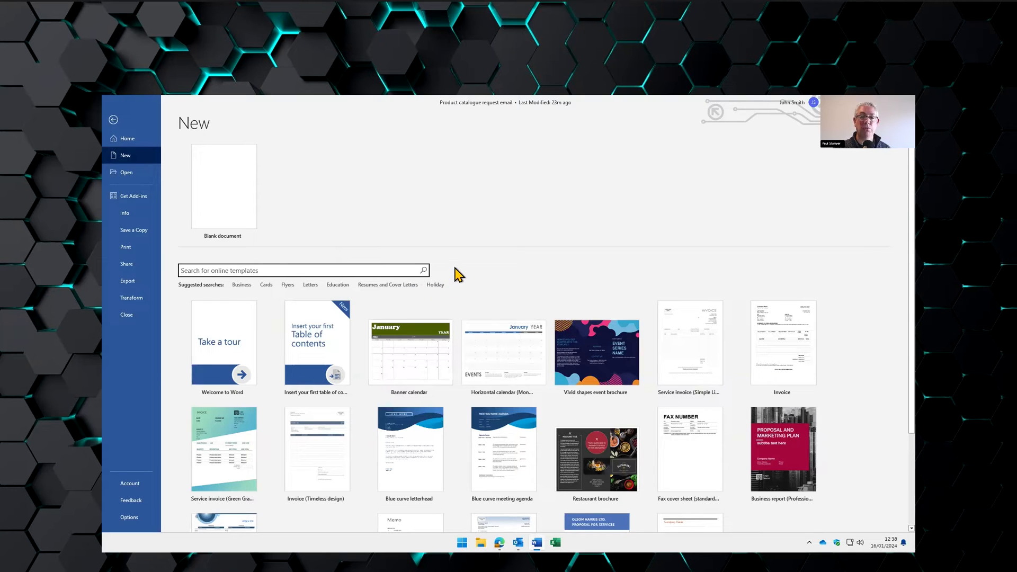
- Close Word and open the 'Product catalogue request' letter from the Documents folder in File Explorer
{"action": "left_click", "coordinate": [905, 103]}
{"action": "left_click", "coordinate": [481, 542]}
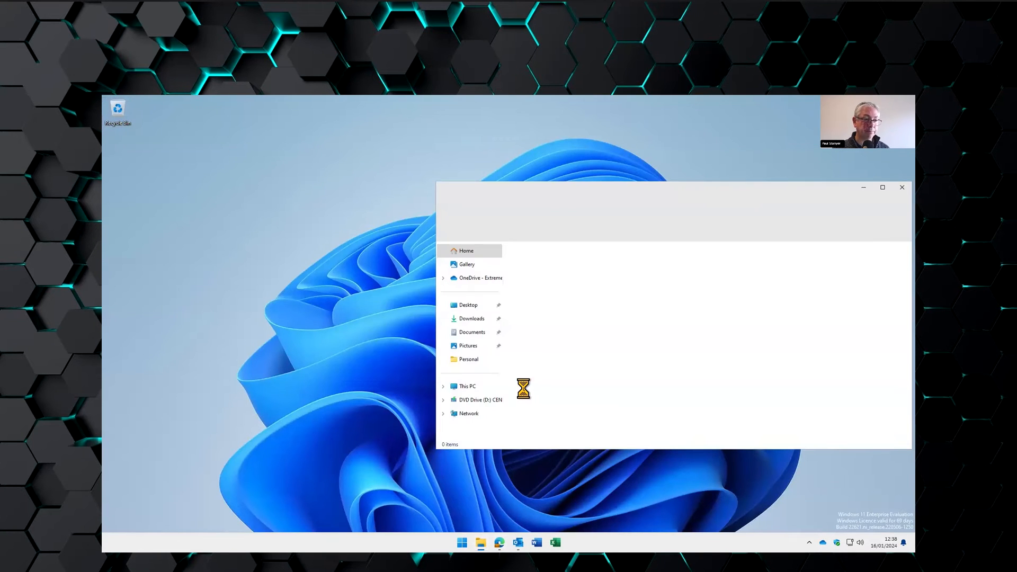
{"action": "left_click", "coordinate": [473, 332]}
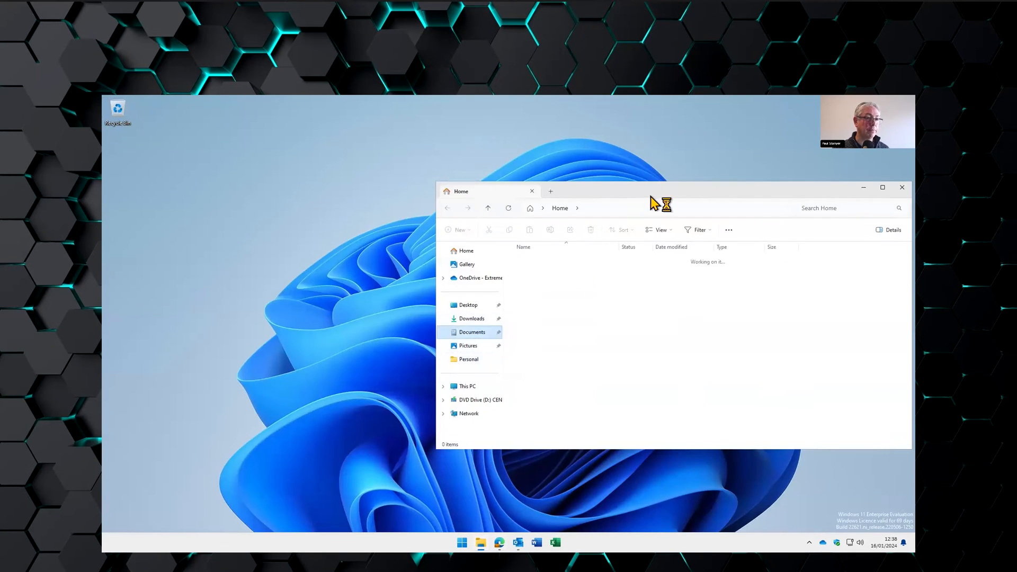
{"action": "left_click_drag", "start_coordinate": [651, 196], "coordinate": [562, 170]}
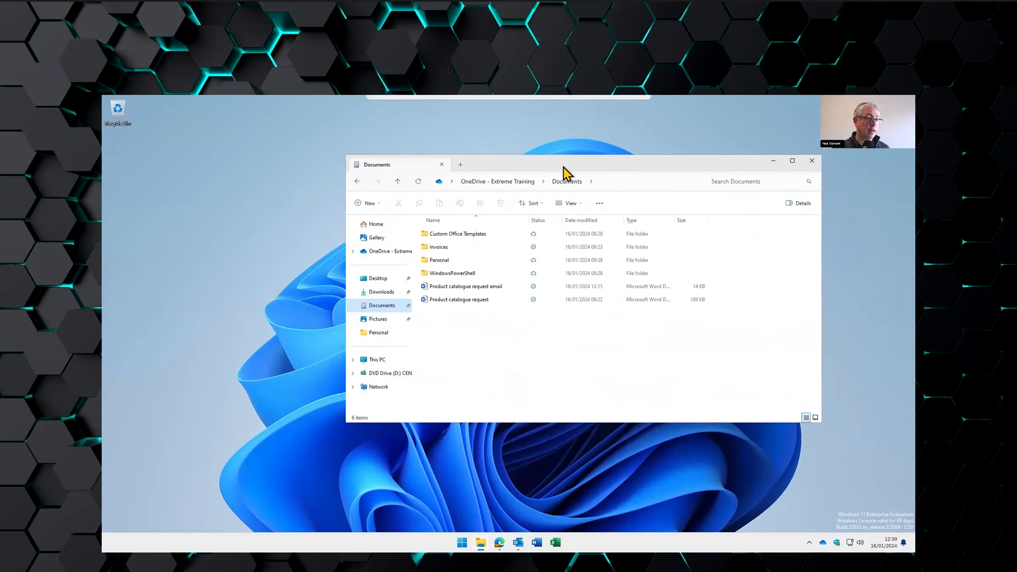
{"action": "double_click", "coordinate": [464, 300]}
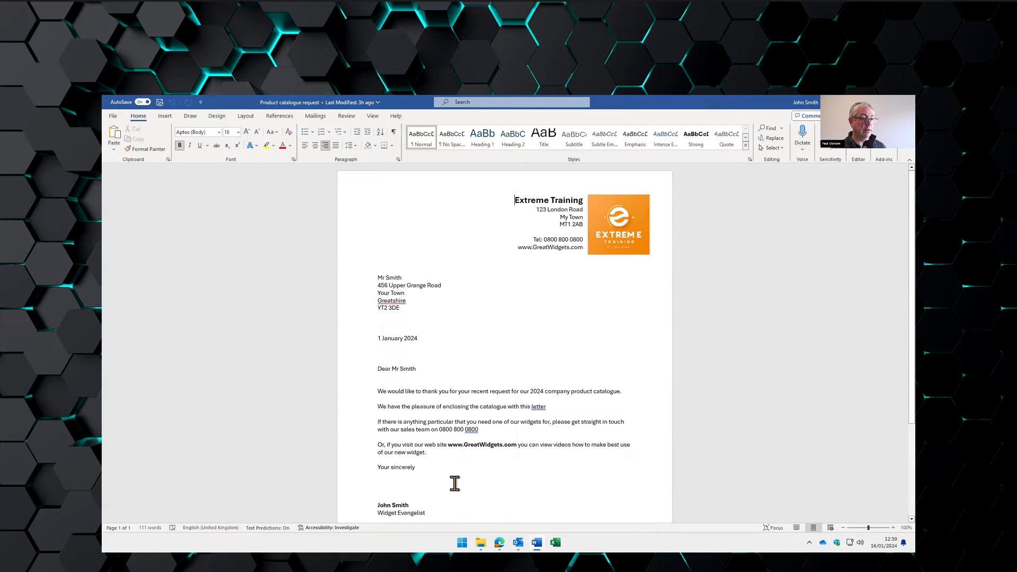
- Replace the recipient's surname and street address in the letter's address block
{"action": "scroll", "coordinate": [456, 483], "scroll_direction": "down", "scroll_amount": 1}
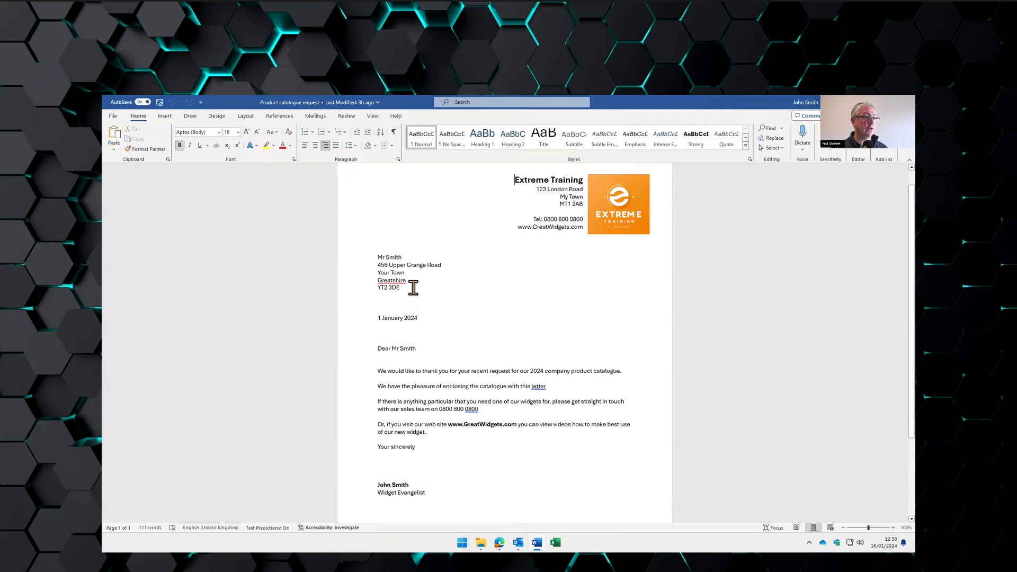
{"action": "double_click", "coordinate": [395, 257]}
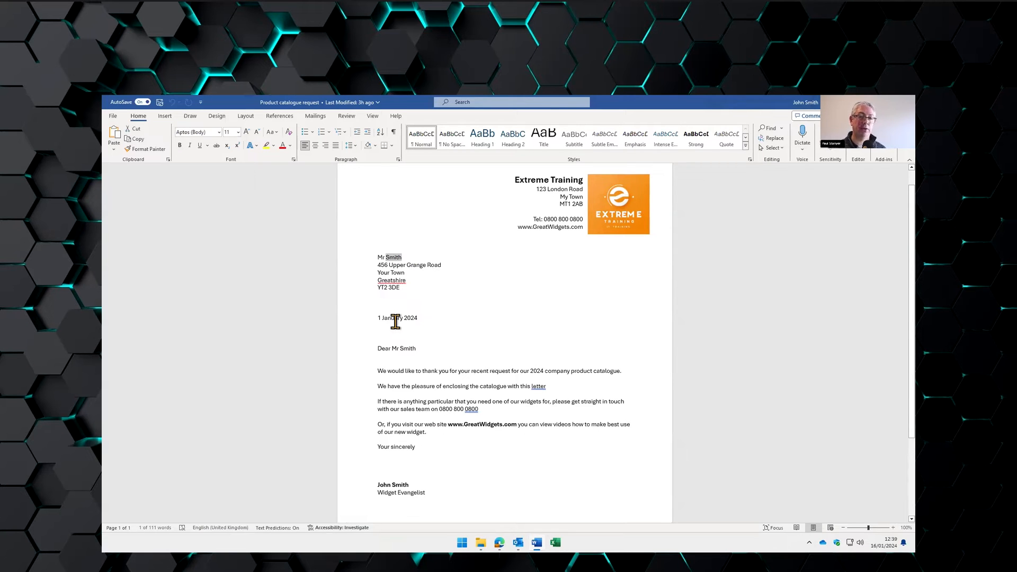
{"action": "type", "text": "Jones"}
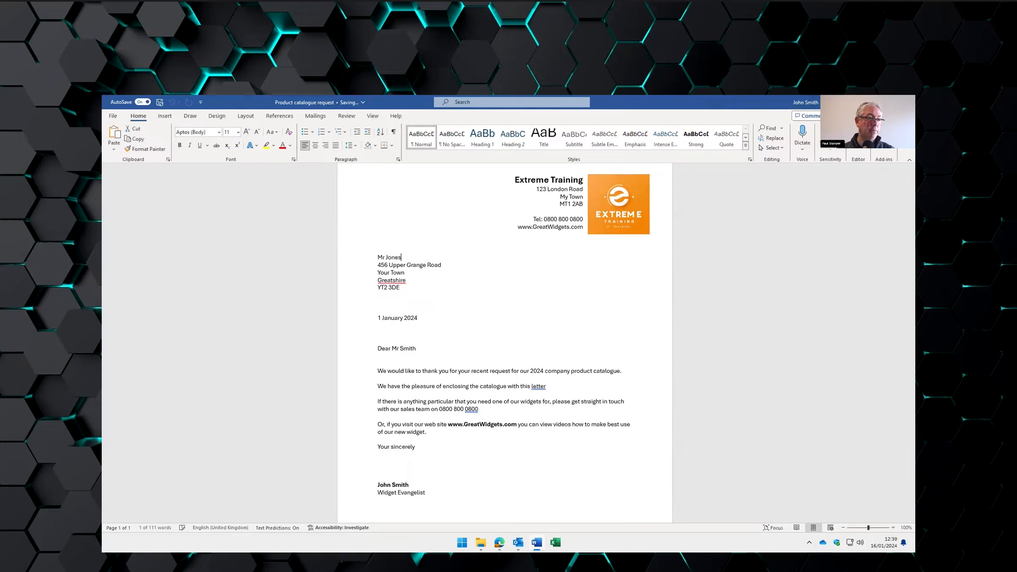
{"action": "key", "text": "ctrl+shift+Right"}
{"action": "type", "text": "123"}
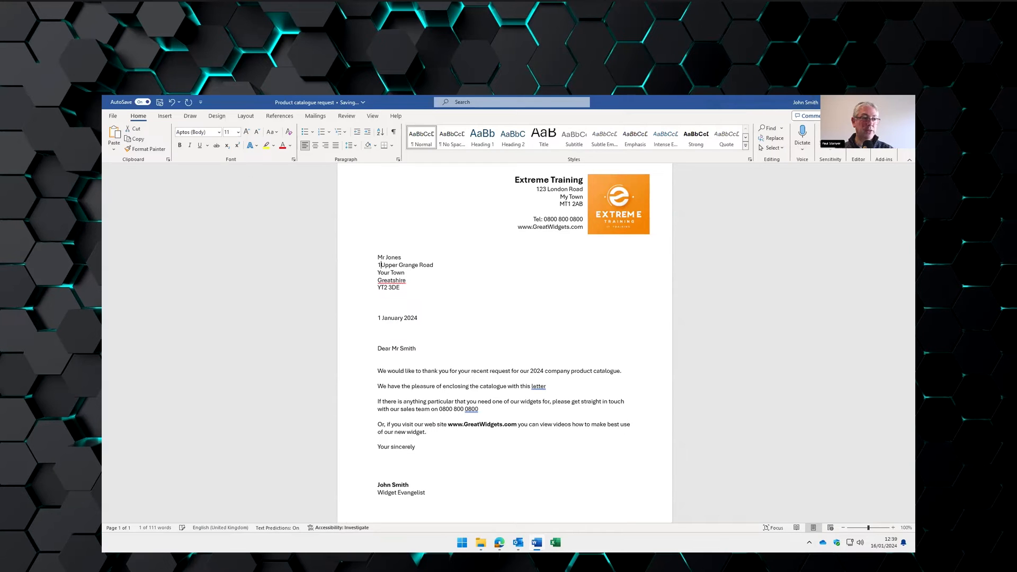
{"action": "key", "text": "ctrl+shift+Right"}
{"action": "key", "text": "ctrl+shift+Right"}
{"action": "key", "text": "ctrl+shift+Right"}
{"action": "type", "text": "London Road"}
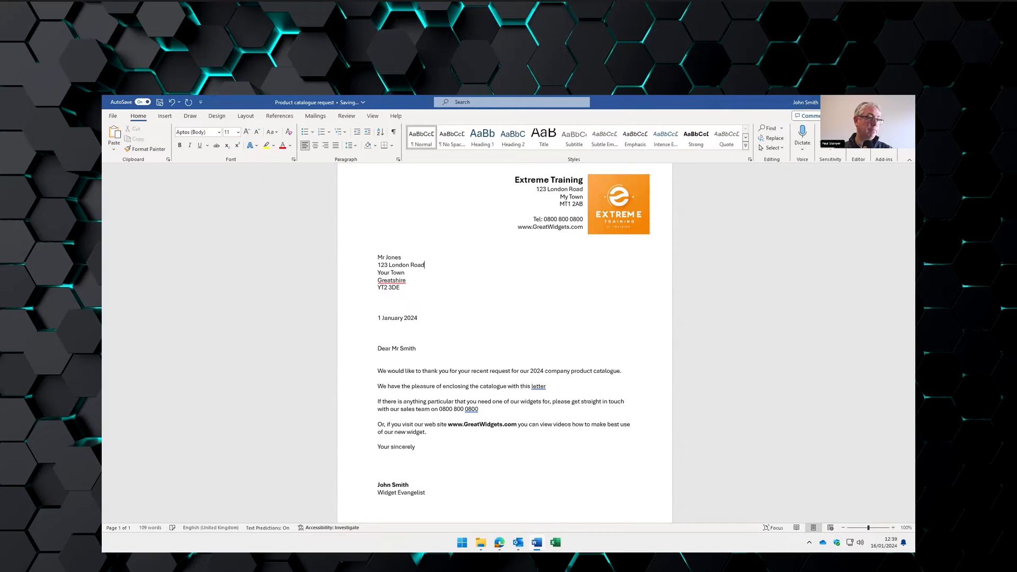
- Change the surname in the greeting to match the new recipient and close the letter
{"action": "double_click", "coordinate": [408, 348]}
{"action": "type", "text": "Jones"}
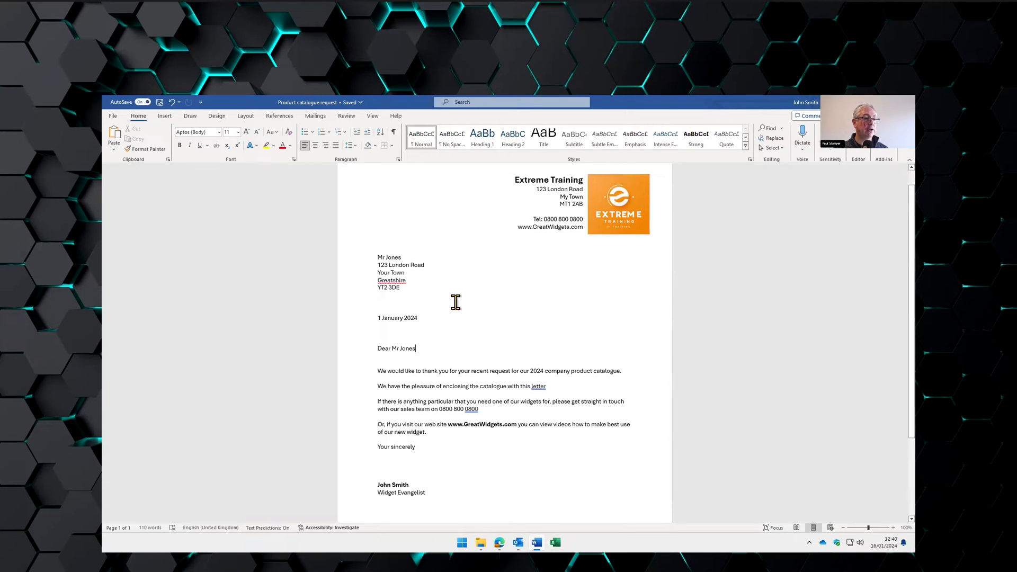
{"action": "left_click", "coordinate": [906, 102]}
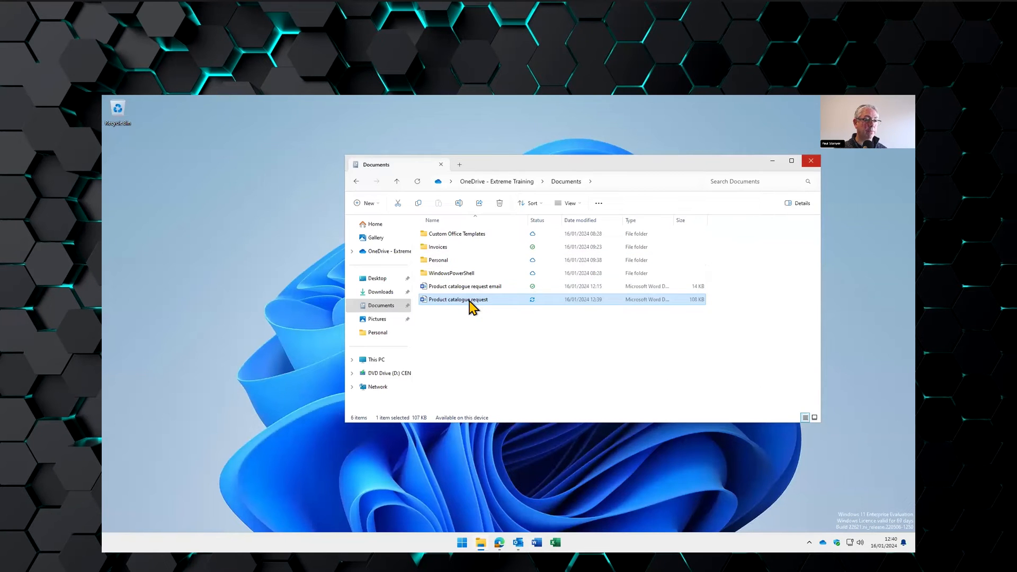
{"action": "double_click", "coordinate": [469, 300]}
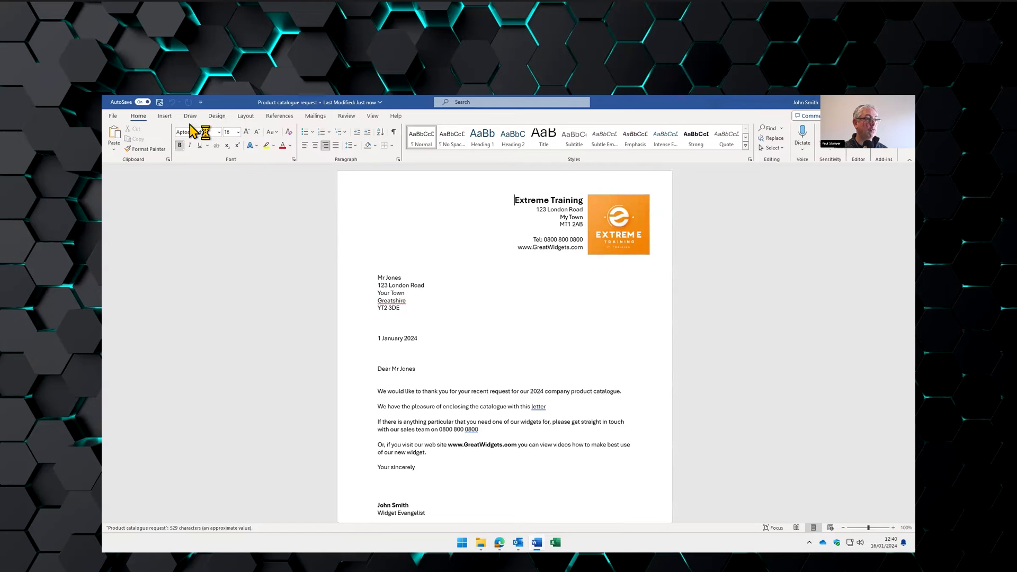
{"action": "left_click", "coordinate": [113, 116]}
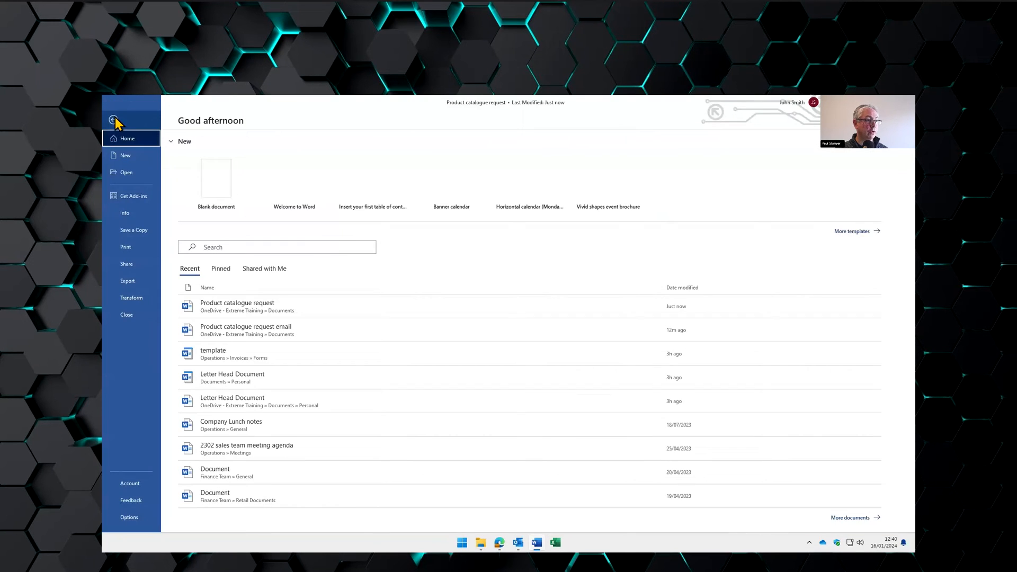
{"action": "left_click", "coordinate": [132, 230]}
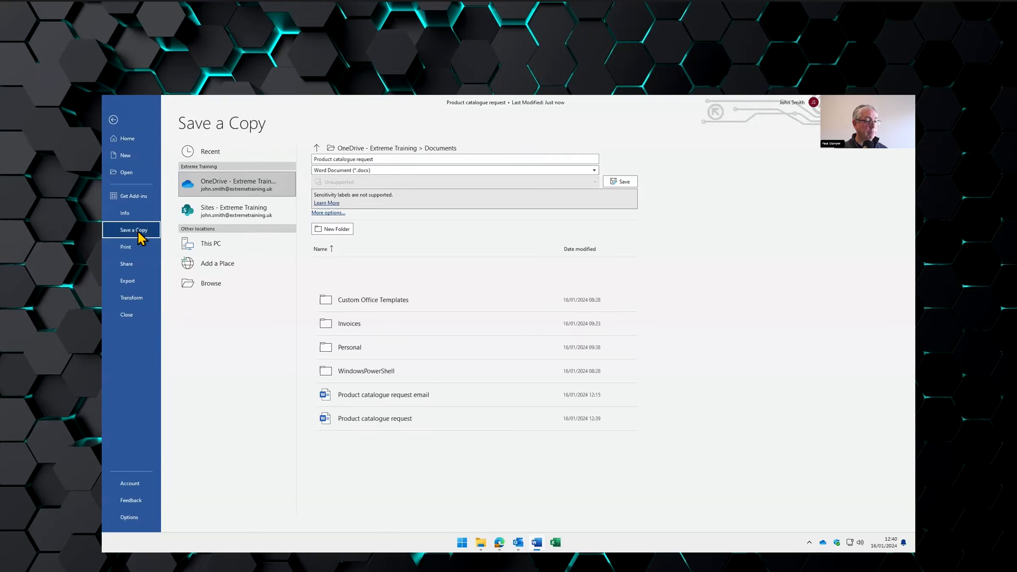
{"action": "left_click", "coordinate": [394, 159]}
{"action": "left_click", "coordinate": [477, 158]}
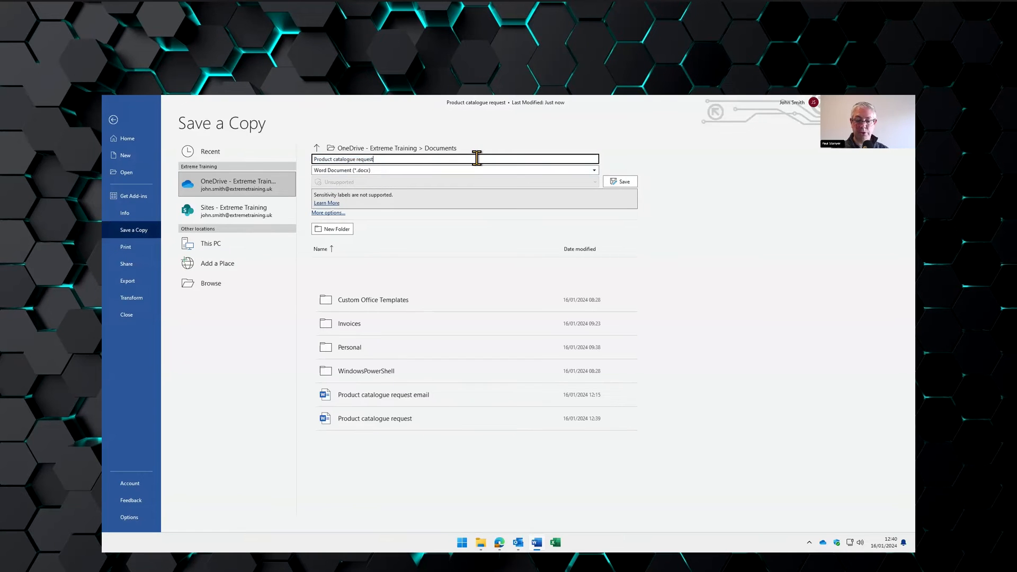
{"action": "type", "text": "Mr H"}
{"action": "key", "text": "BackSpace"}
{"action": "key", "text": "BackSpace"}
{"action": "type", "text": "Jones"}
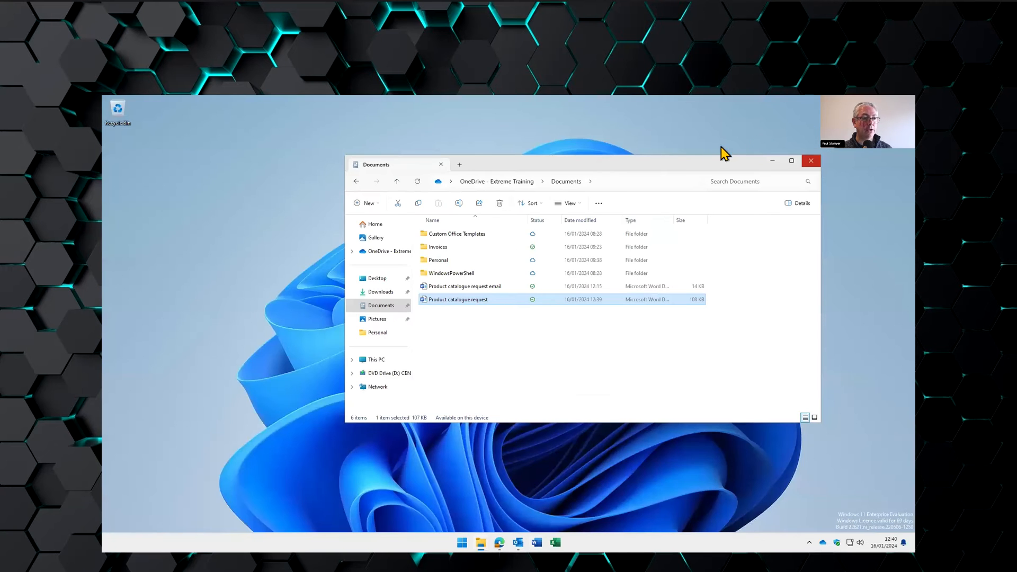
- Widen the Type column and turn on file name extensions in the Documents folder
{"action": "left_click_drag", "start_coordinate": [678, 162], "coordinate": [636, 140]}
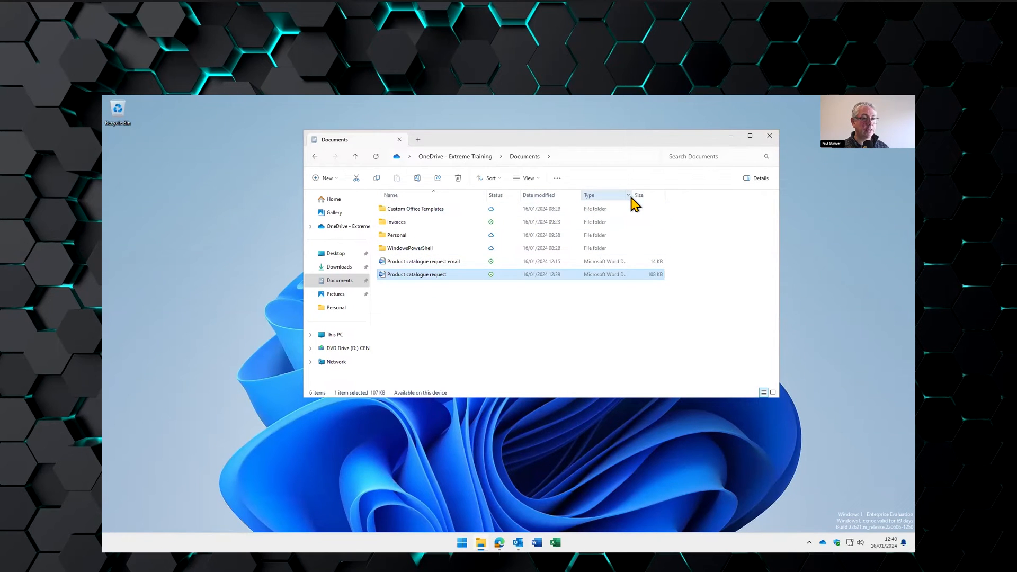
{"action": "left_click_drag", "start_coordinate": [630, 197], "coordinate": [677, 195]}
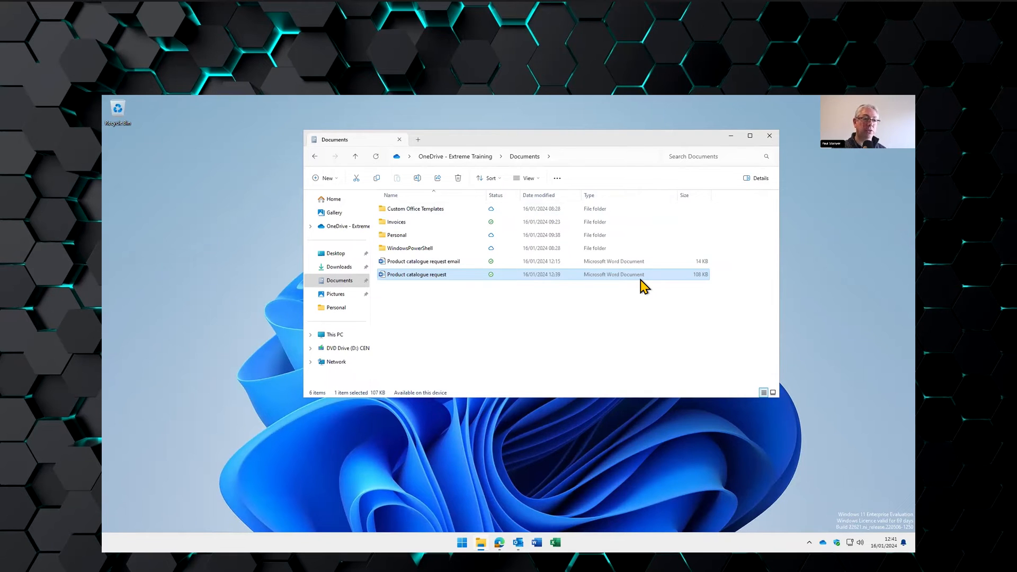
{"action": "left_click", "coordinate": [533, 180]}
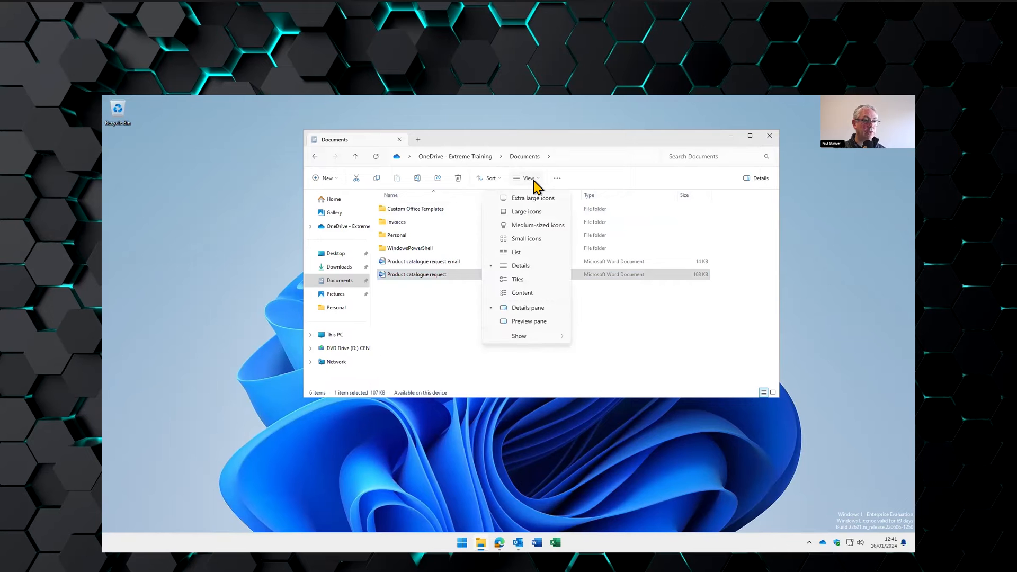
{"action": "mouse_move", "coordinate": [529, 337]}
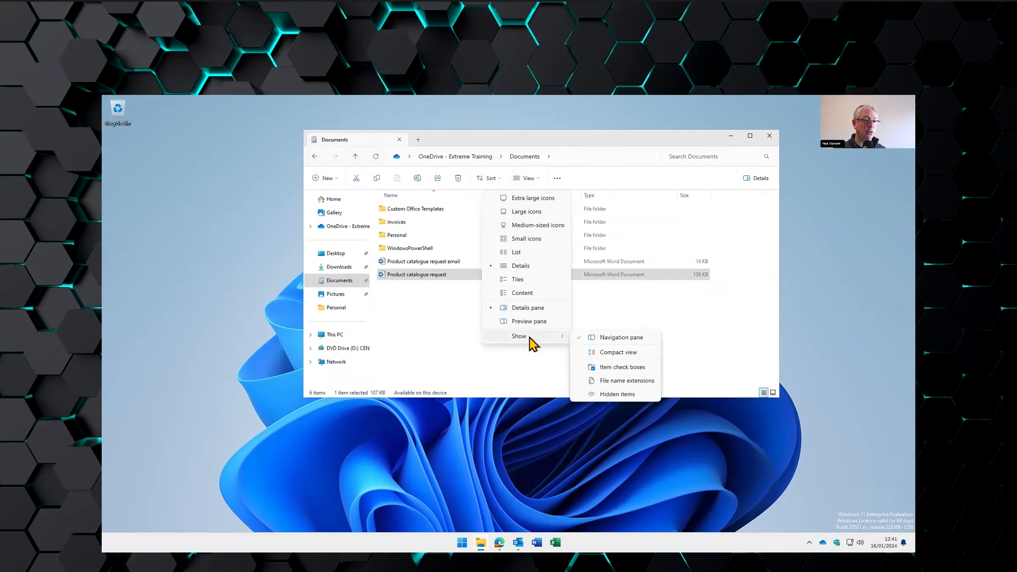
{"action": "left_click", "coordinate": [610, 382]}
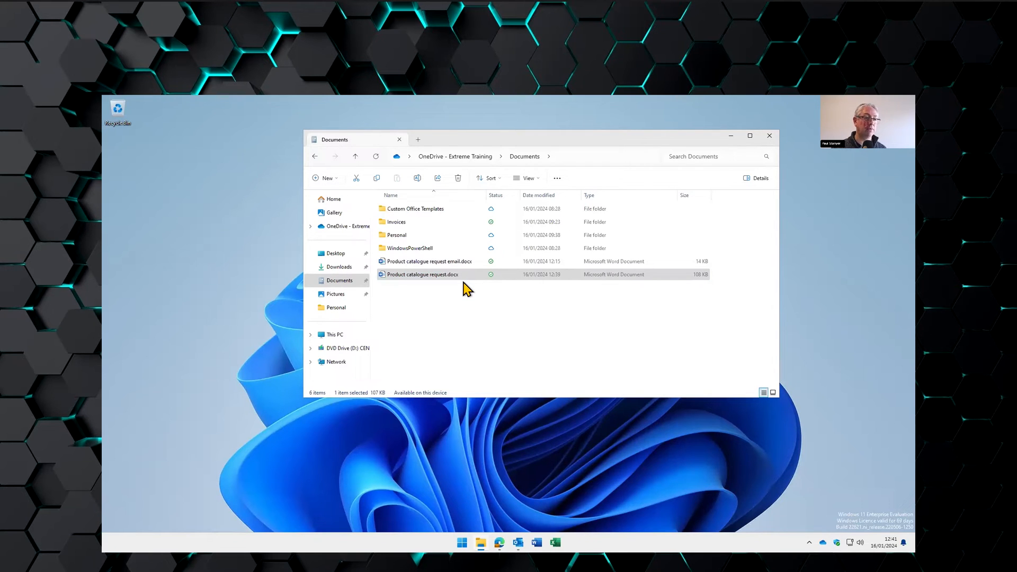
- Open Pictures > Logo to view the four logo images, then launch Word
{"action": "left_click", "coordinate": [468, 278]}
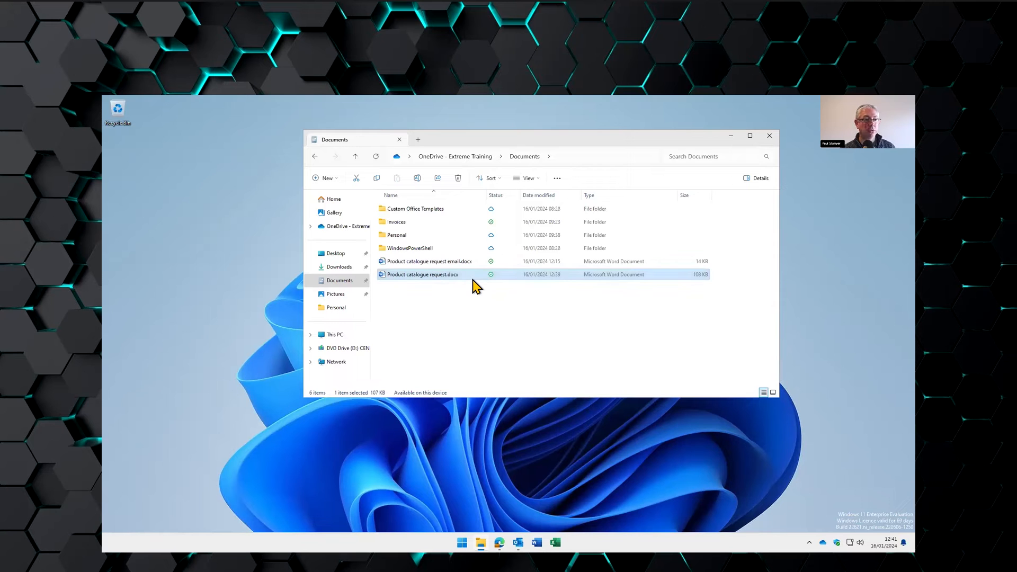
{"action": "left_click", "coordinate": [335, 295]}
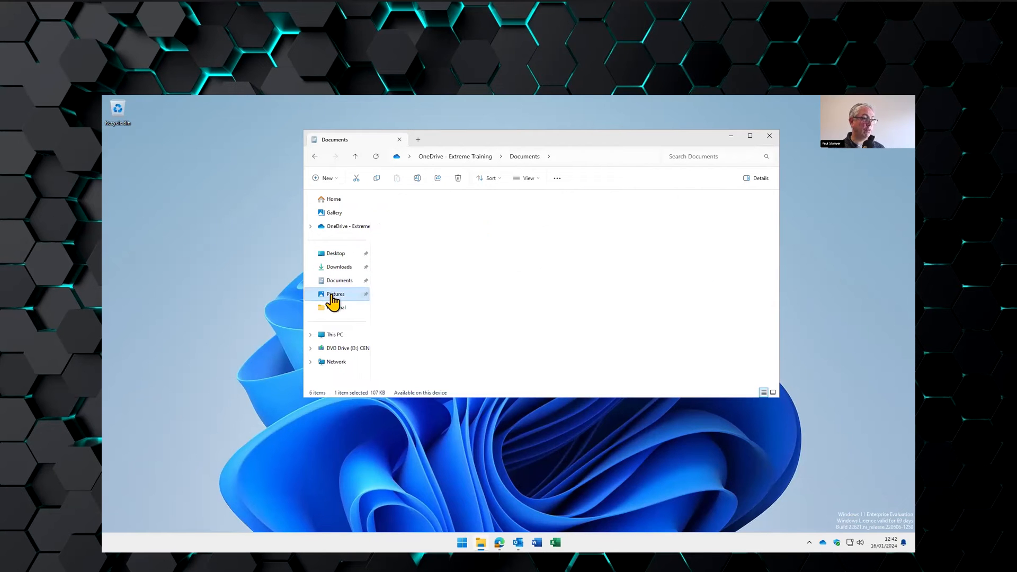
{"action": "left_click", "coordinate": [396, 224]}
{"action": "double_click", "coordinate": [395, 224]}
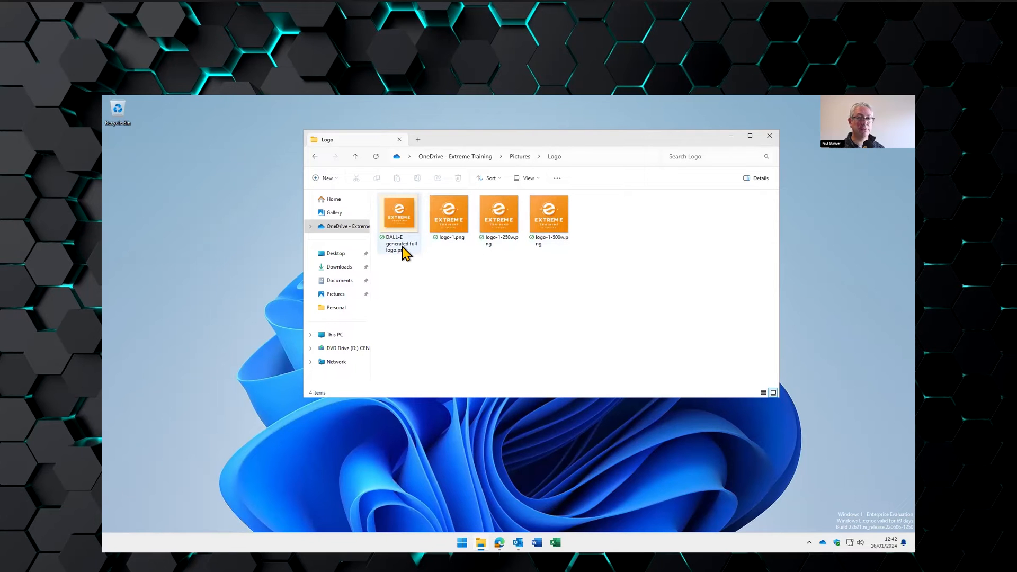
{"action": "mouse_move", "coordinate": [402, 254]}
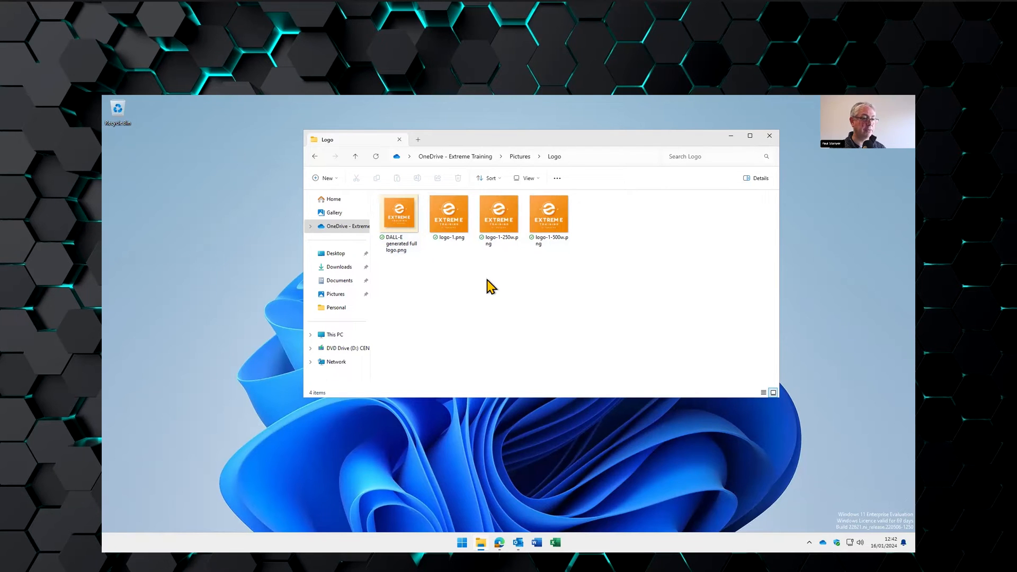
{"action": "left_click", "coordinate": [536, 541]}
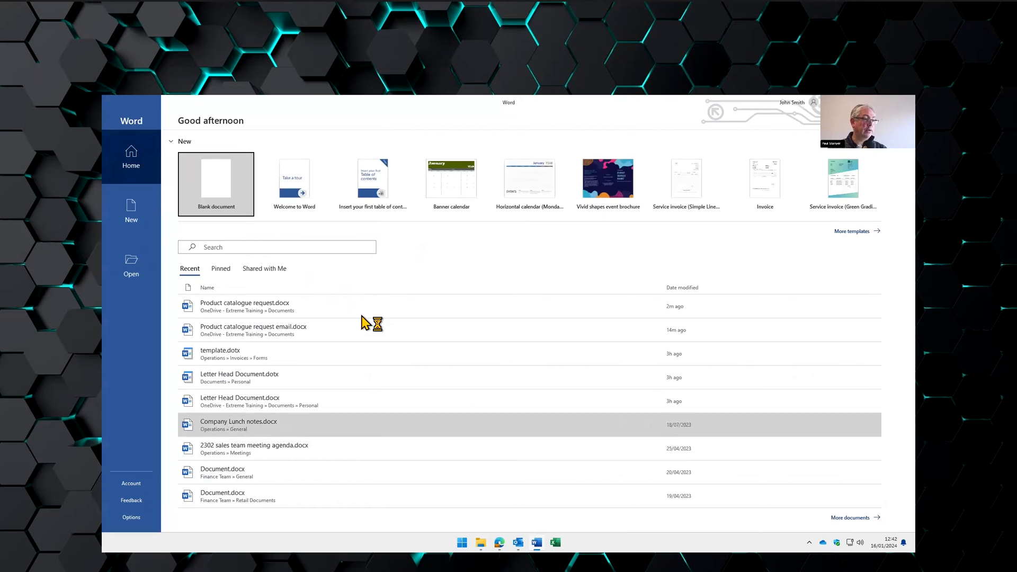
- Start a blank document and insert logo-1-250w.png from the Pictures Logo folder
{"action": "left_click", "coordinate": [223, 194]}
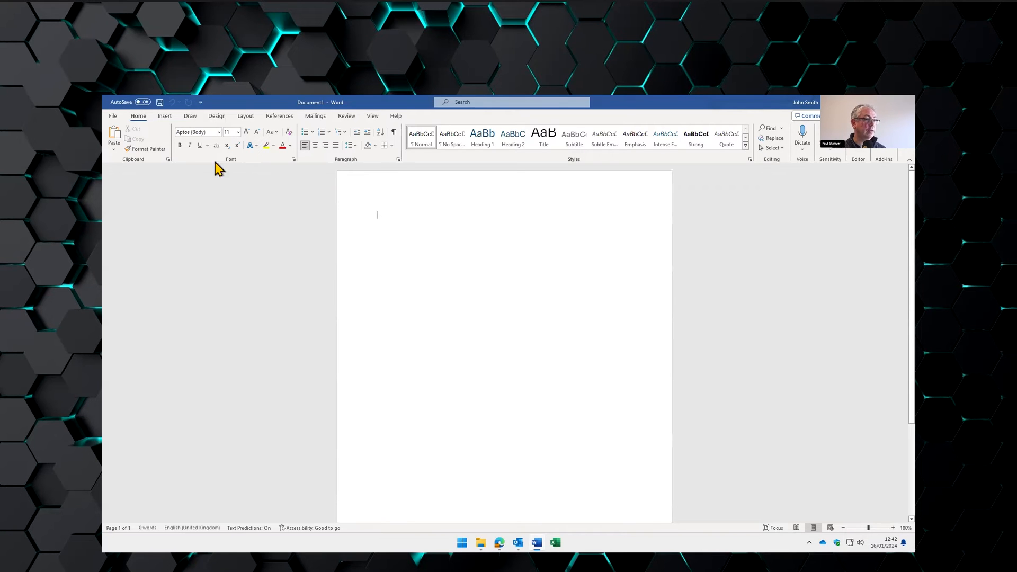
{"action": "left_click", "coordinate": [168, 116]}
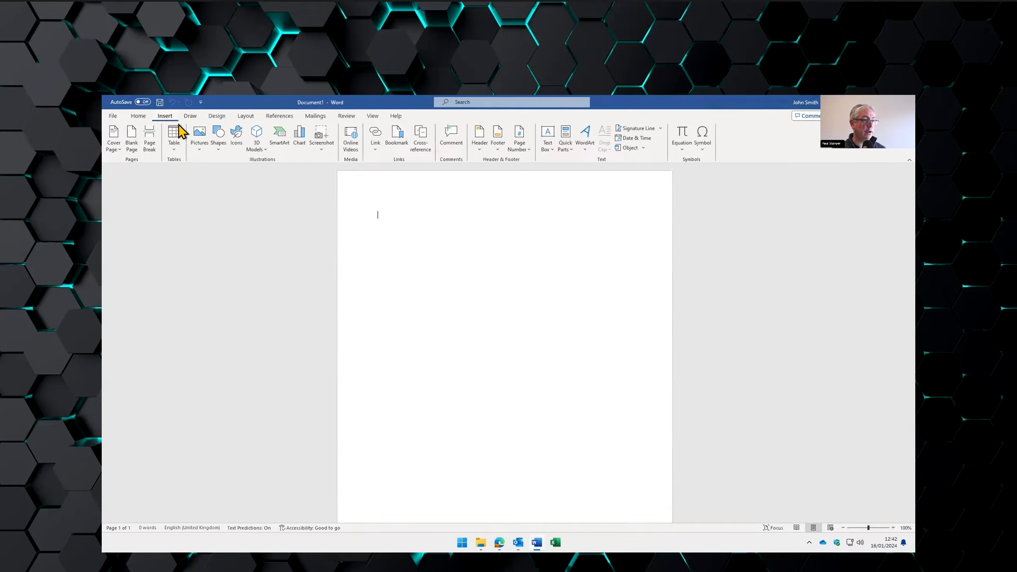
{"action": "left_click", "coordinate": [199, 141]}
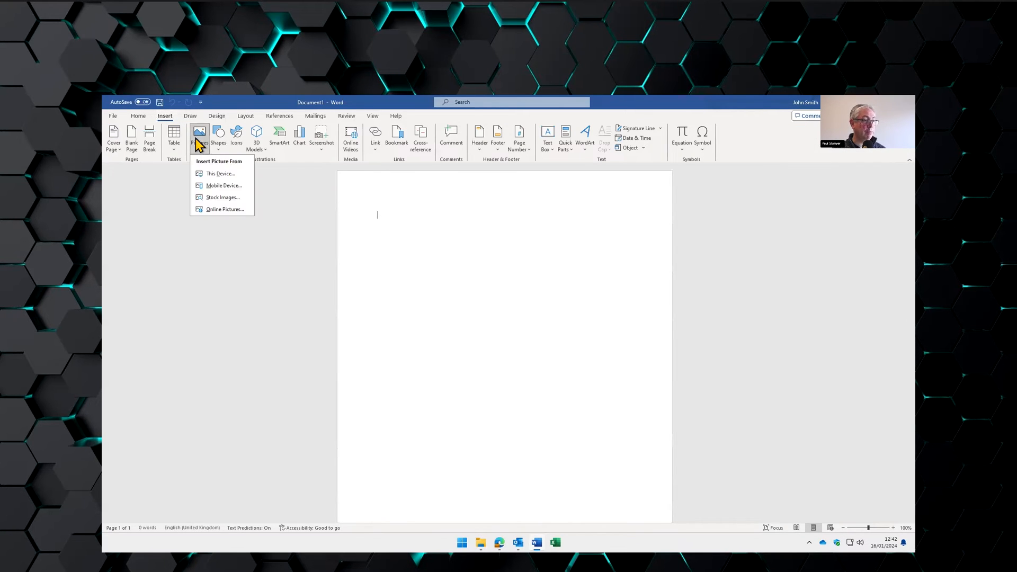
{"action": "left_click", "coordinate": [223, 184]}
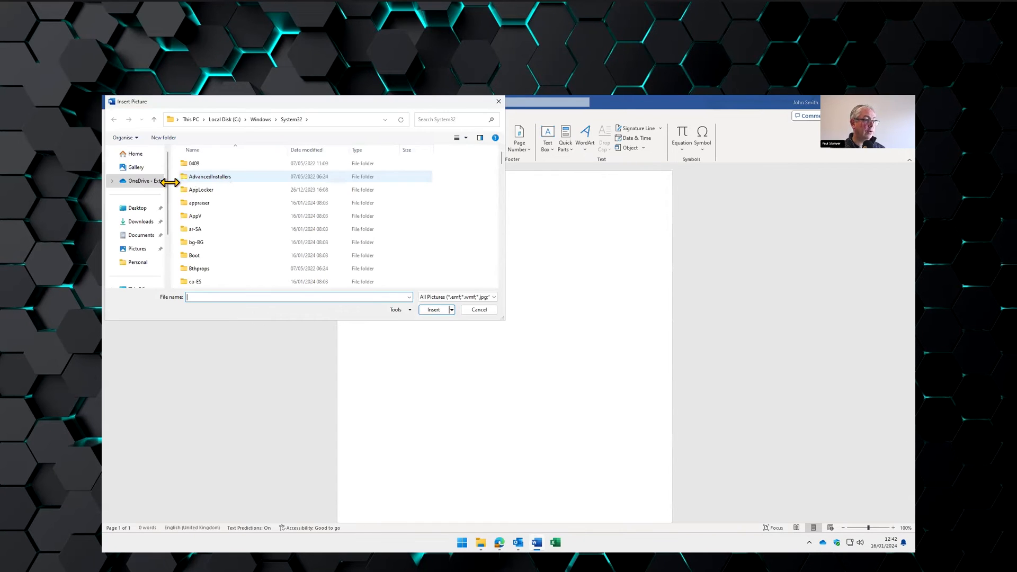
{"action": "left_click", "coordinate": [144, 249]}
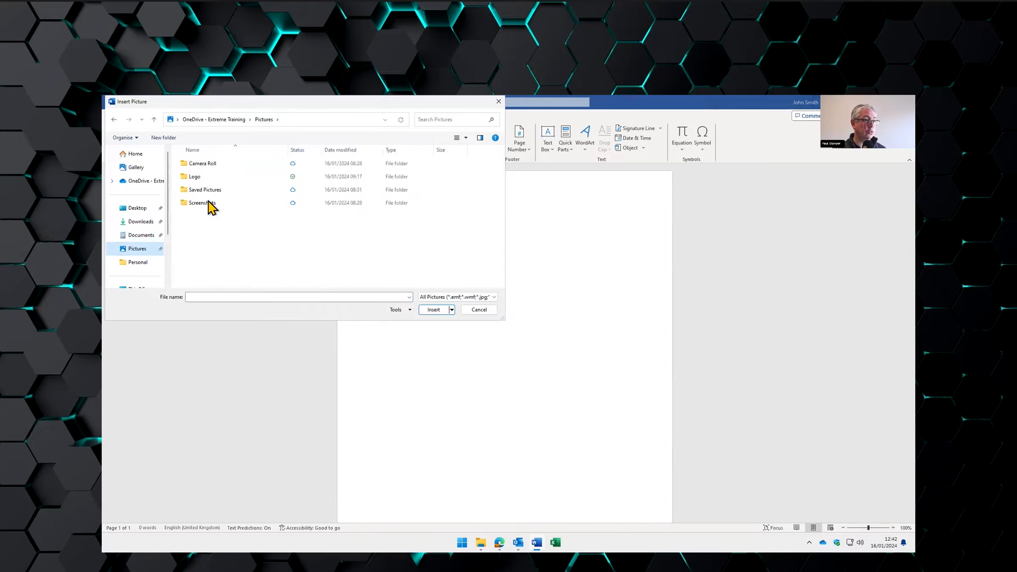
{"action": "double_click", "coordinate": [209, 178]}
{"action": "left_click", "coordinate": [249, 175]}
{"action": "left_click", "coordinate": [302, 190]}
{"action": "left_click", "coordinate": [343, 188]}
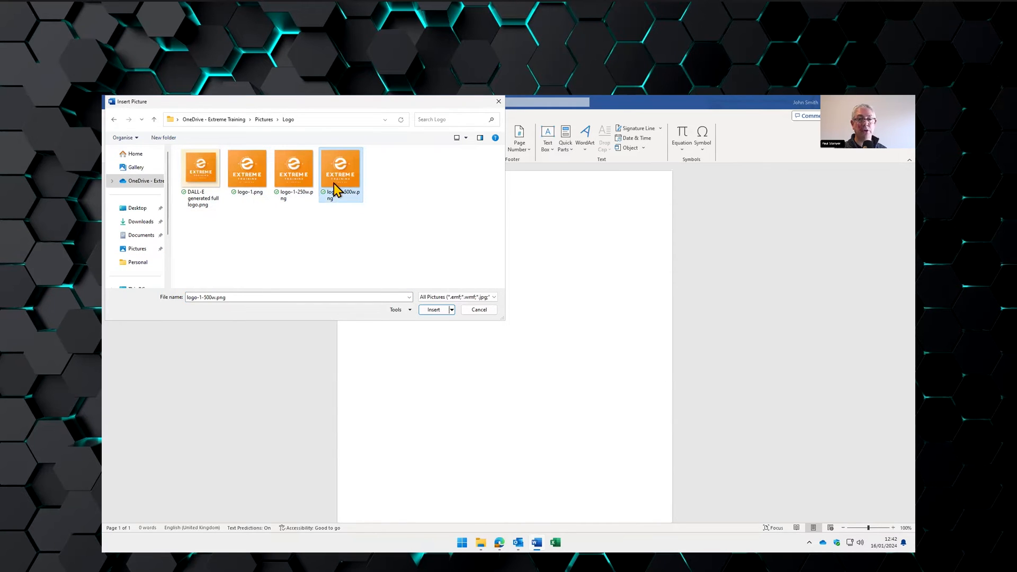
{"action": "left_click", "coordinate": [302, 179]}
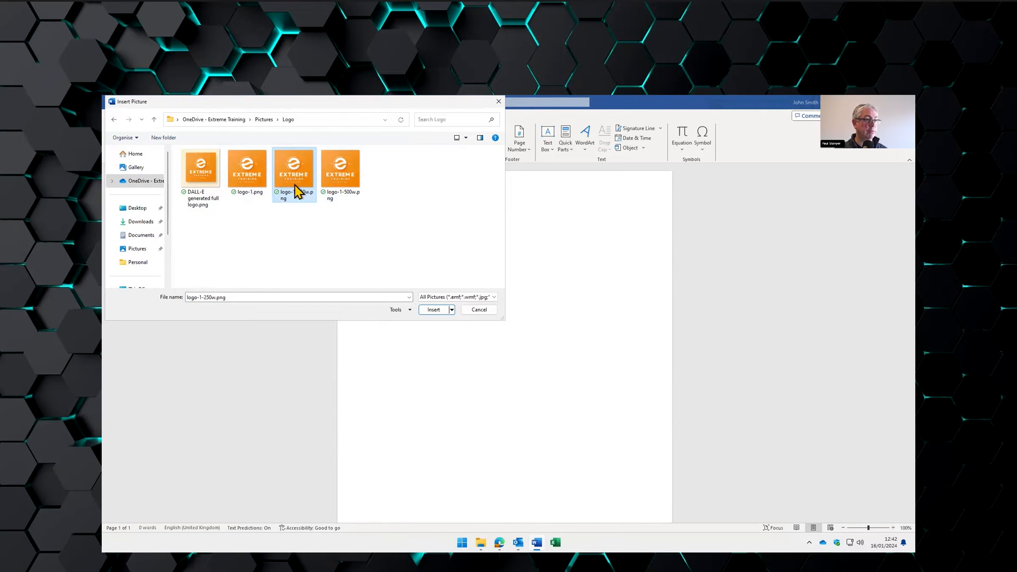
{"action": "left_click", "coordinate": [430, 310]}
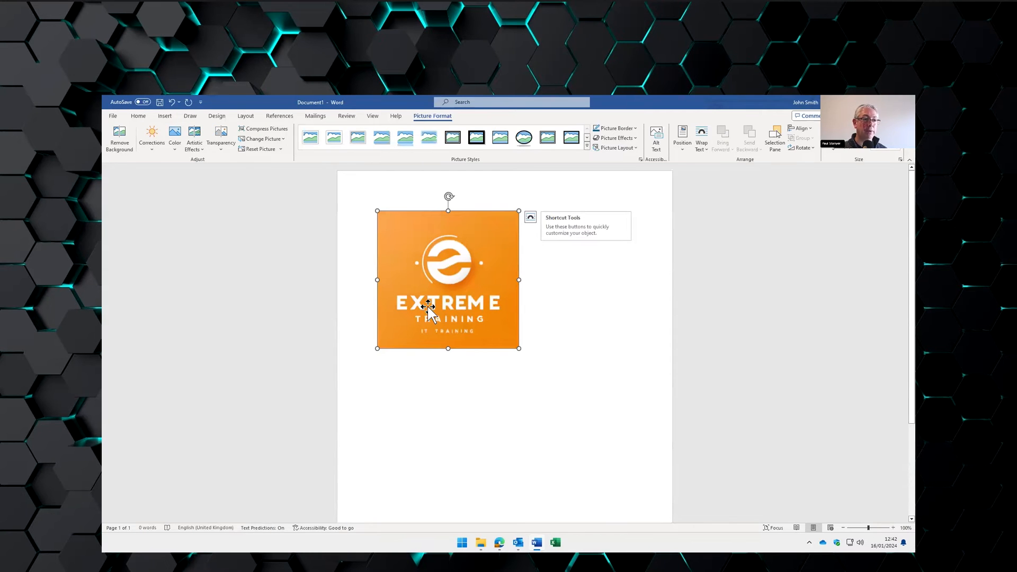
- Shrink the logo and set its text wrapping to Tight
{"action": "left_click_drag", "start_coordinate": [377, 348], "coordinate": [430, 258]}
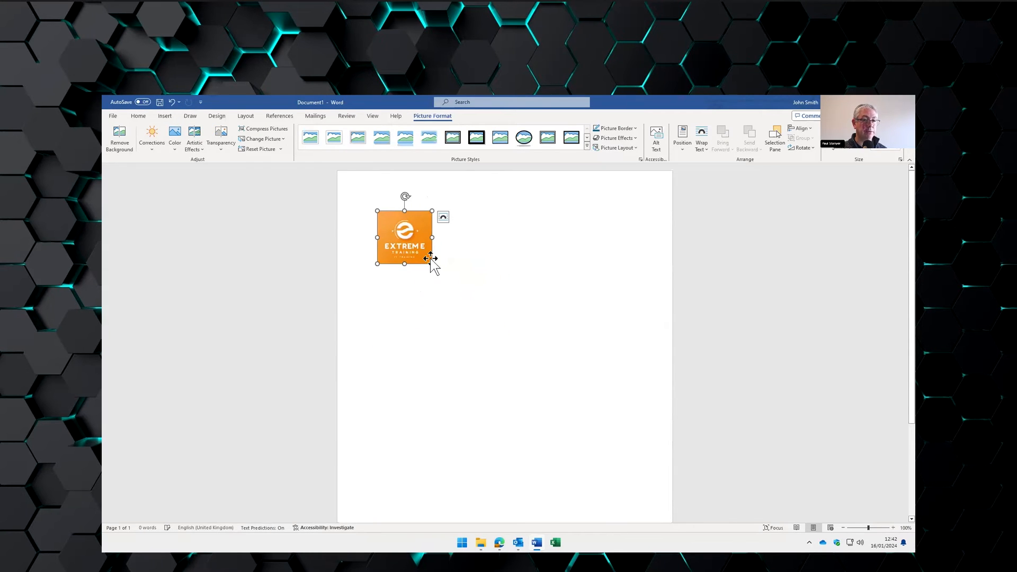
{"action": "left_click", "coordinate": [446, 218]}
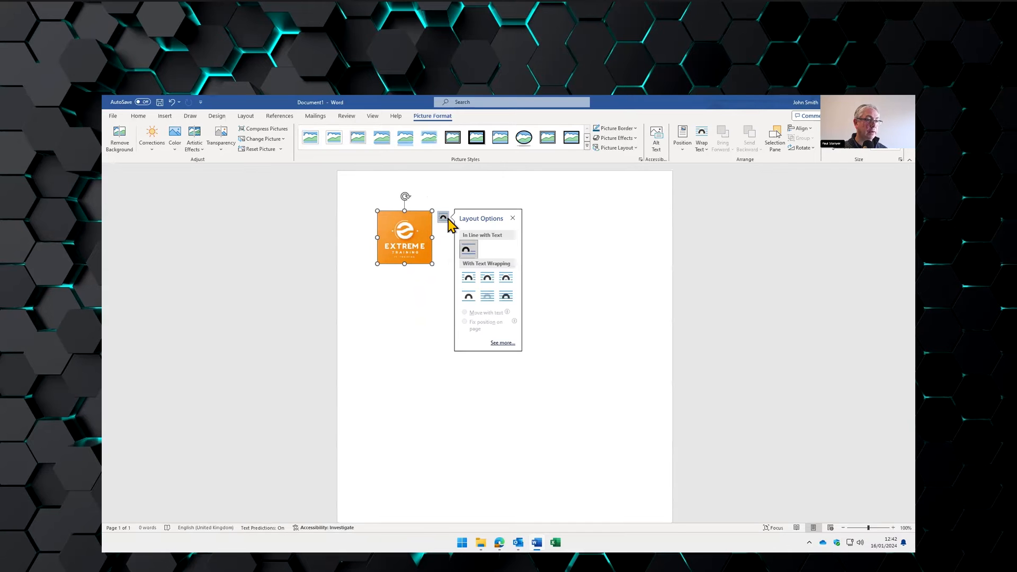
{"action": "left_click", "coordinate": [488, 279]}
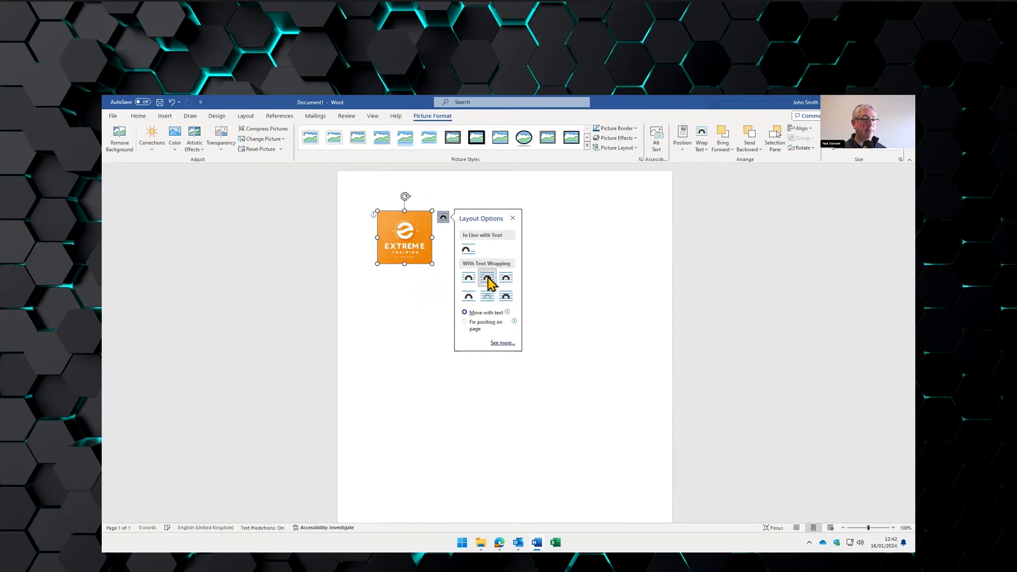
- Right-align the logo and drag it to the page's right margin
{"action": "left_click", "coordinate": [148, 118]}
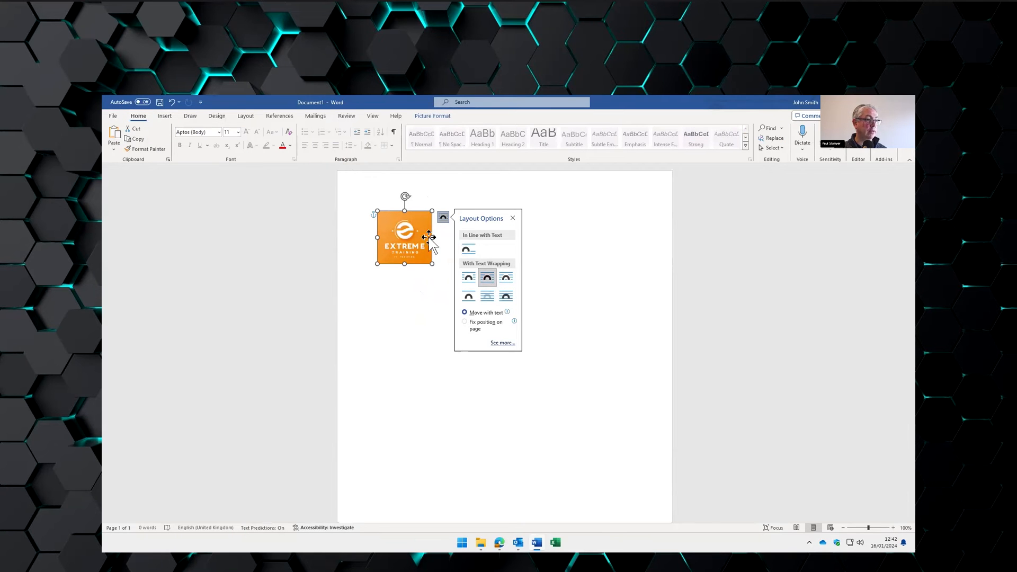
{"action": "double_click", "coordinate": [403, 299]}
{"action": "left_click", "coordinate": [408, 255]}
{"action": "double_click", "coordinate": [379, 304]}
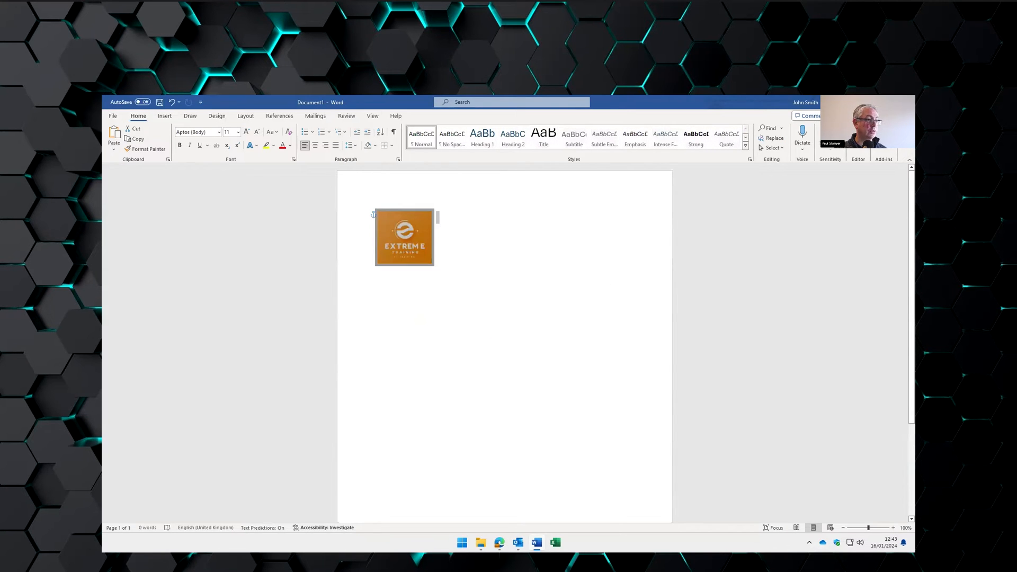
{"action": "left_click", "coordinate": [325, 145]}
{"action": "left_click_drag", "start_coordinate": [377, 218], "coordinate": [608, 239]}
- Type 'Extreme Training' with the company address and phone number beside the logo
{"action": "left_click", "coordinate": [552, 224]}
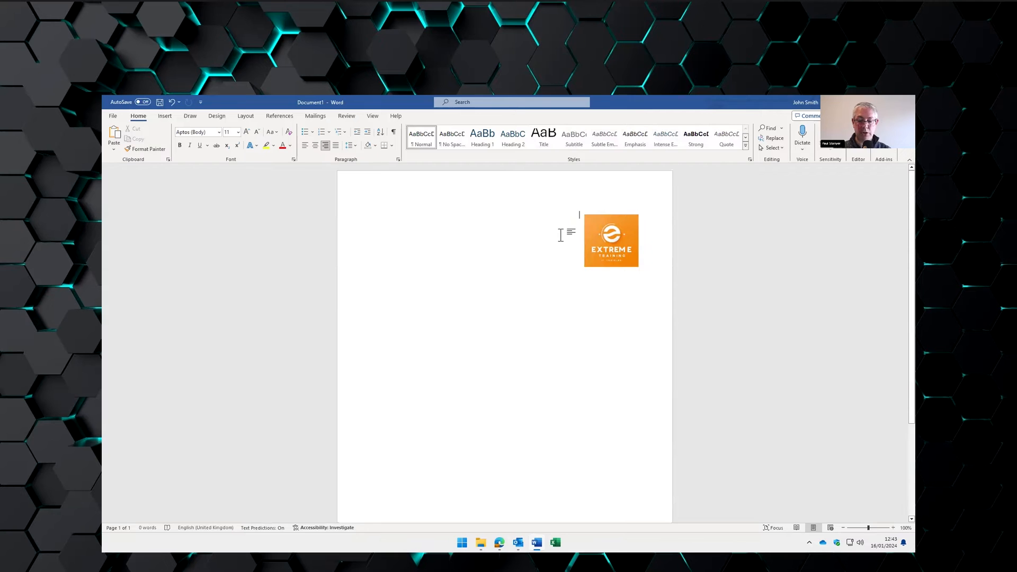
{"action": "type", "text": "Extreme Training"}
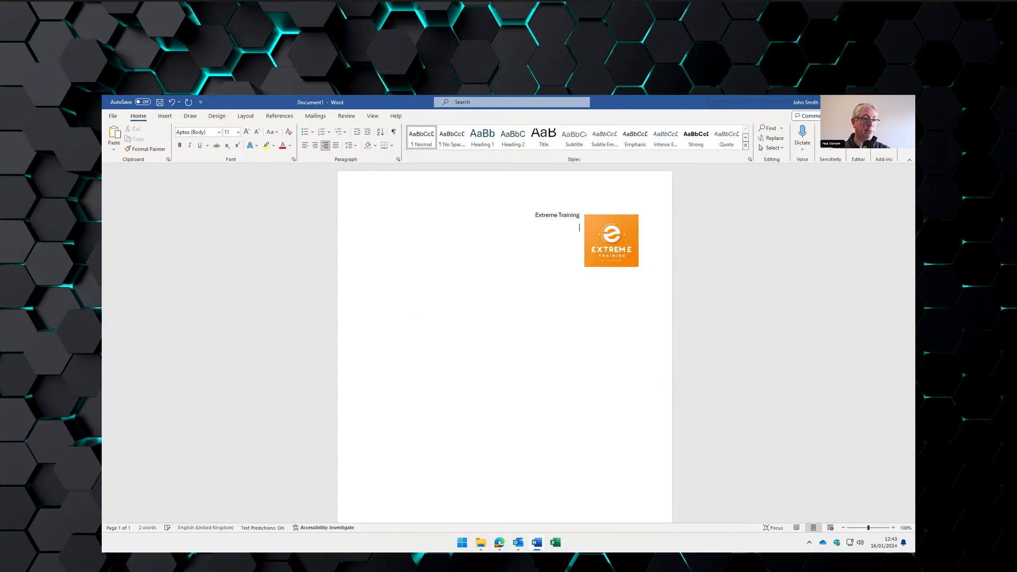
{"action": "type", "text": "123 London"}
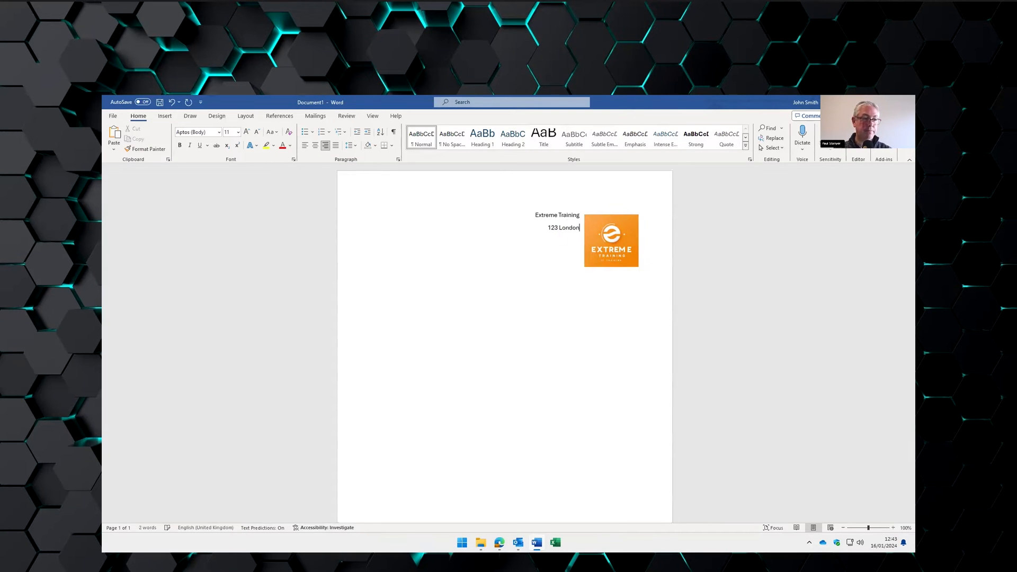
{"action": "type", "text": " Town"}
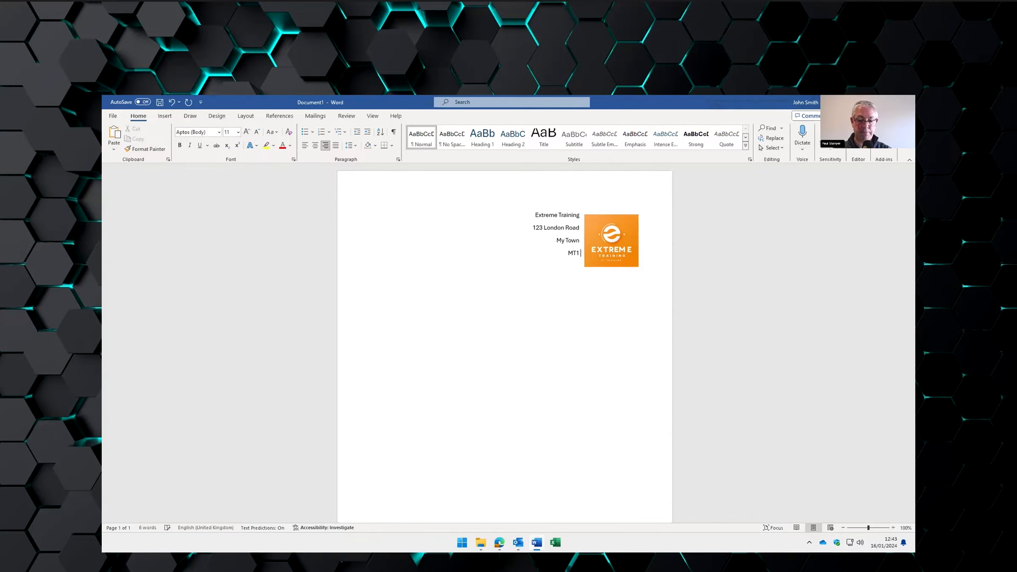
{"action": "type", "text": "BA"}
{"action": "type", "text": "R"}
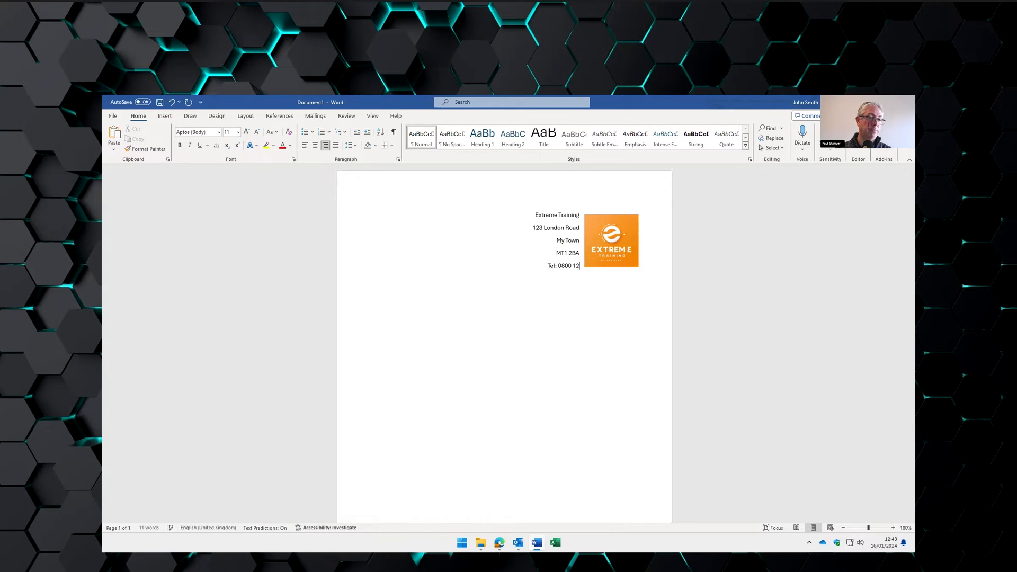
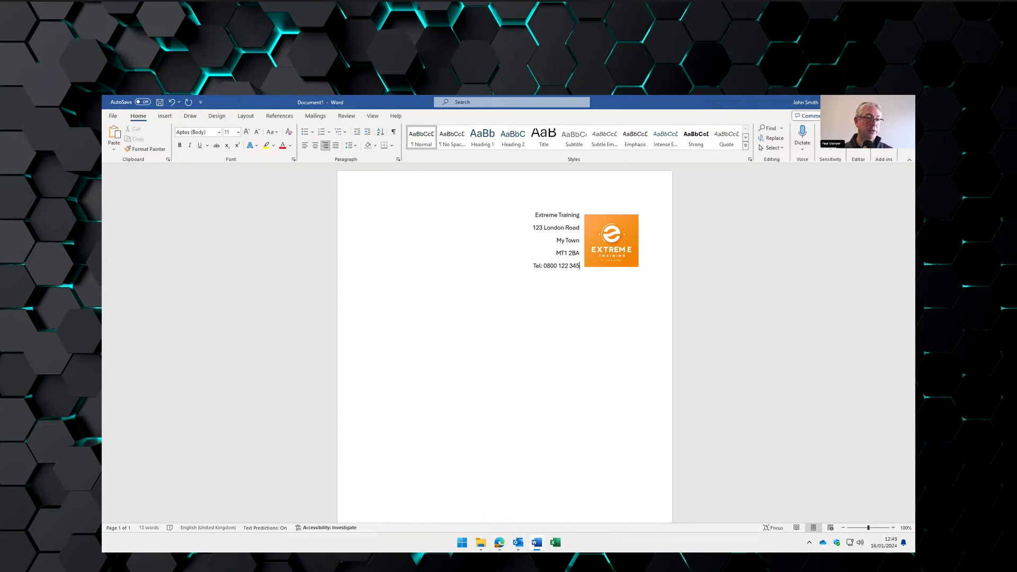
- Make the 'Extreme Training' heading bold and one font size larger
{"action": "left_click_drag", "start_coordinate": [535, 214], "coordinate": [577, 216]}
{"action": "key", "text": "ctrl+b"}
{"action": "key", "text": "ctrl+shift+period"}
{"action": "key", "text": "ctrl+shift+period"}
{"action": "key", "text": "ctrl+shift+period"}
{"action": "key", "text": "ctrl+shift+period"}
{"action": "left_click", "coordinate": [581, 234]}
{"action": "left_click", "coordinate": [600, 210]}
{"action": "key", "text": "ctrl+shift+Left"}
{"action": "key", "text": "ctrl+b"}
{"action": "key", "text": "ctrl+shift+period"}
{"action": "key", "text": "ctrl+shift+period"}
{"action": "key", "text": "ctrl+shift+period"}
{"action": "key", "text": "ctrl+z"}
{"action": "key", "text": "ctrl+z"}
{"action": "key", "text": "ctrl+z"}
{"action": "key", "text": "ctrl+z"}
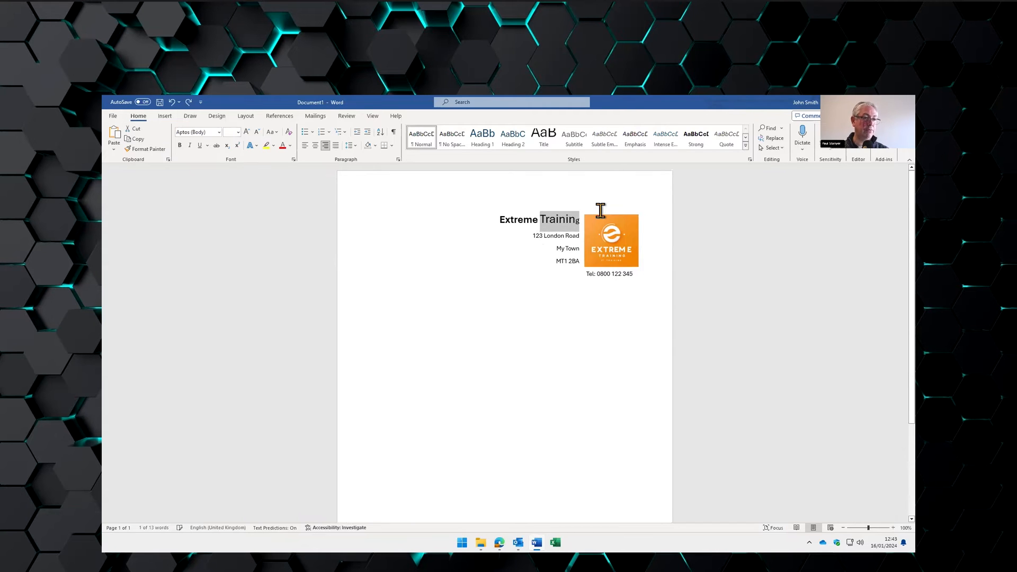
{"action": "key", "text": "shift+Left"}
{"action": "key", "text": "ctrl+b"}
{"action": "key", "text": "ctrl+shift+period"}
{"action": "key", "text": "ctrl+shift+period"}
{"action": "key", "text": "ctrl+shift+period"}
{"action": "key", "text": "ctrl+shift+period"}
{"action": "key", "text": "ctrl+shift+period"}
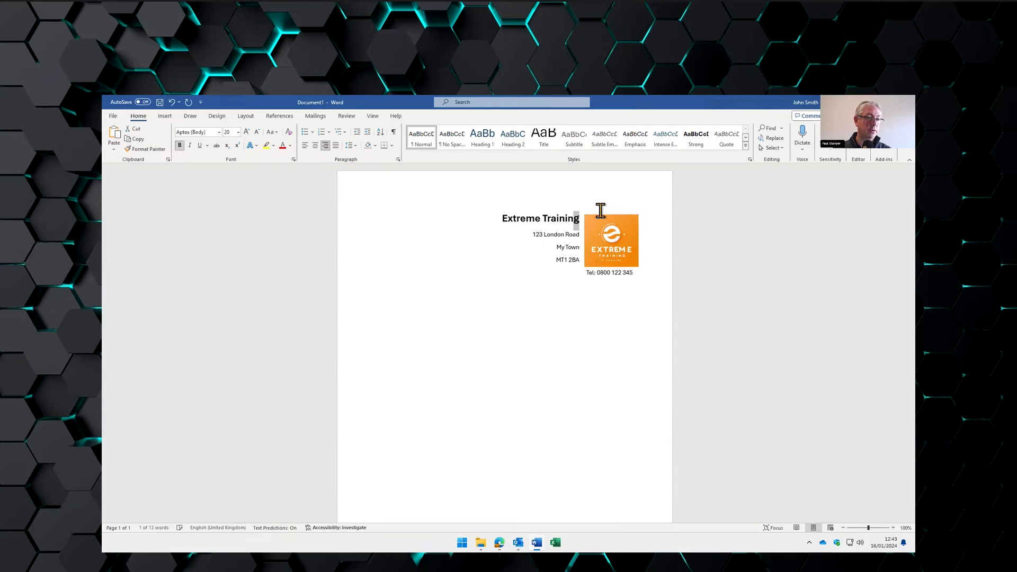
{"action": "key", "text": "ctrl+shift+comma"}
- Enlarge the logo slightly and select the address and phone lines
{"action": "left_click", "coordinate": [543, 269]}
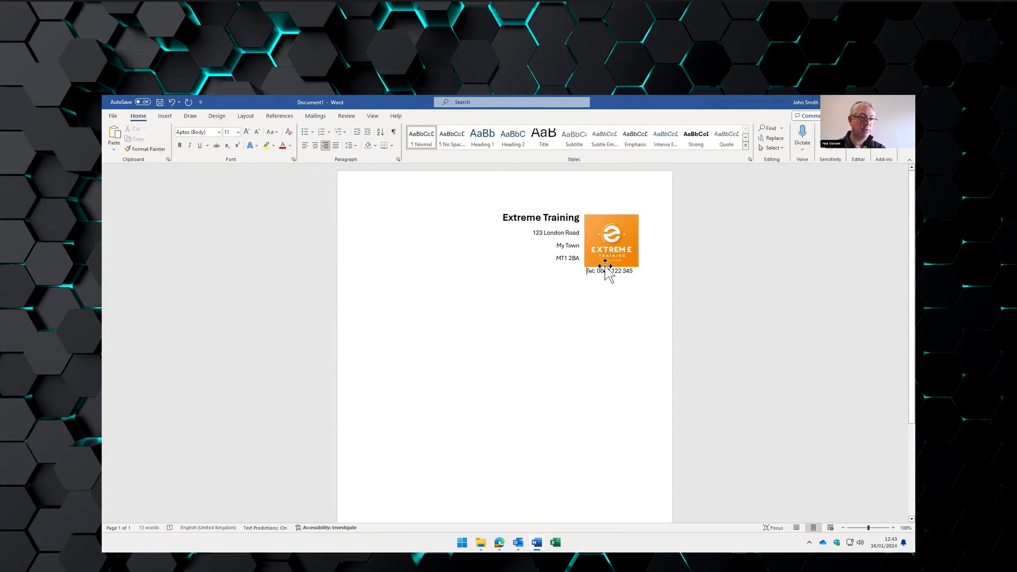
{"action": "left_click", "coordinate": [596, 246]}
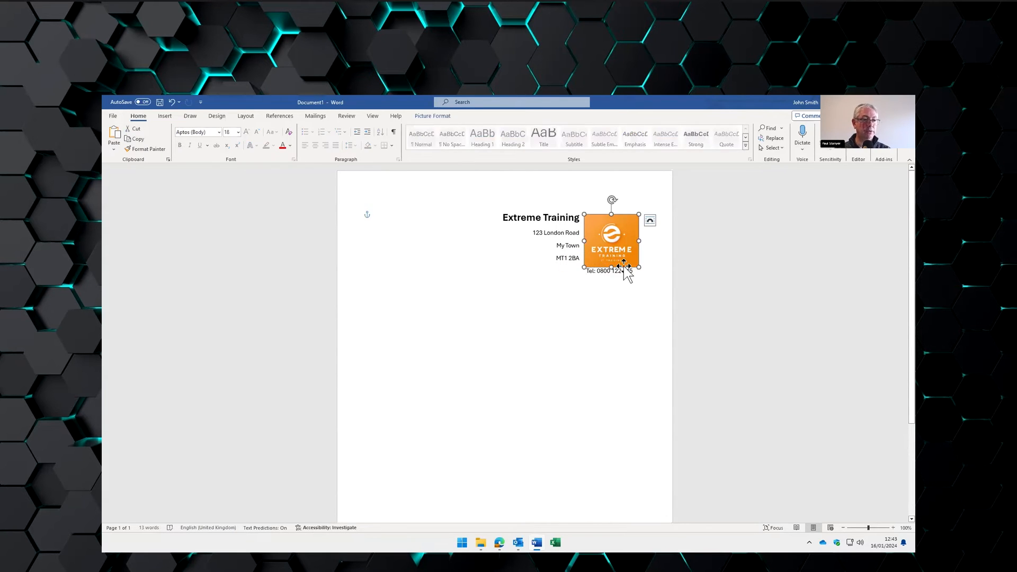
{"action": "left_click_drag", "start_coordinate": [639, 268], "coordinate": [646, 276]}
{"action": "left_click", "coordinate": [609, 309]}
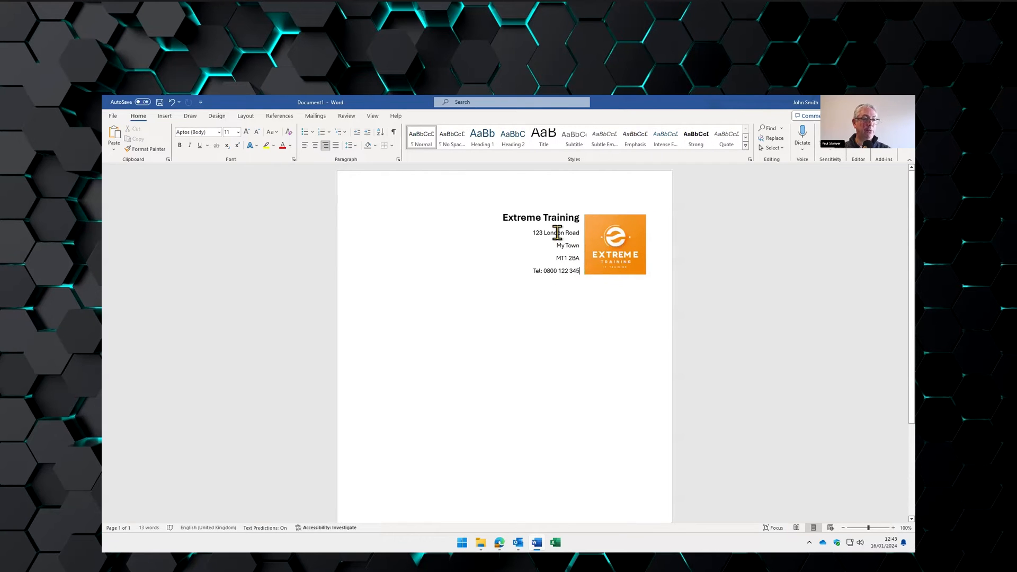
{"action": "left_click_drag", "start_coordinate": [544, 232], "coordinate": [572, 274]}
- Set the address lines to Single line spacing with 0 pt spacing after
{"action": "left_click", "coordinate": [398, 159]}
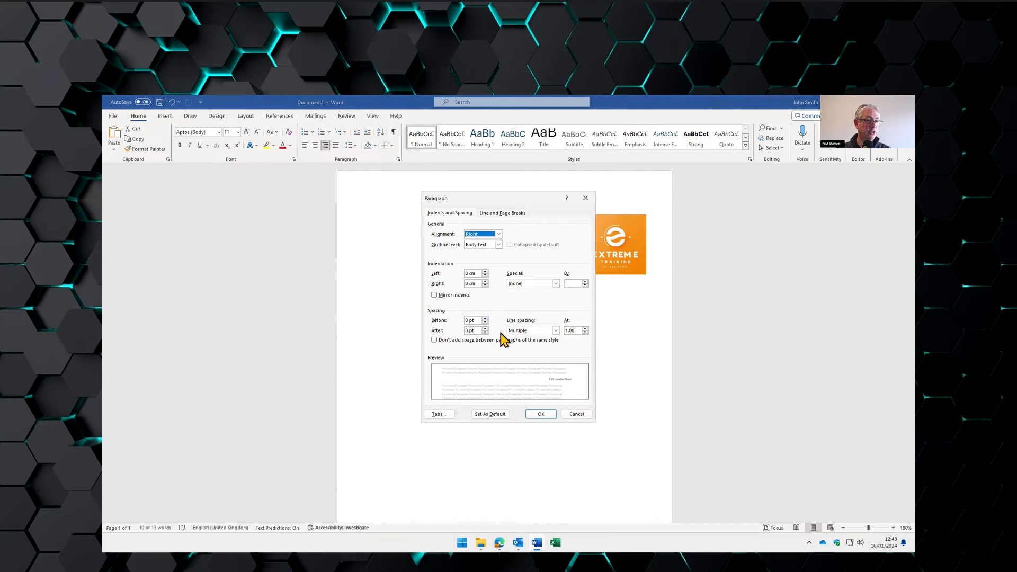
{"action": "left_click", "coordinate": [542, 331]}
{"action": "left_click", "coordinate": [530, 334]}
{"action": "left_click", "coordinate": [530, 333]}
{"action": "left_click", "coordinate": [531, 338]}
{"action": "left_click", "coordinate": [548, 414]}
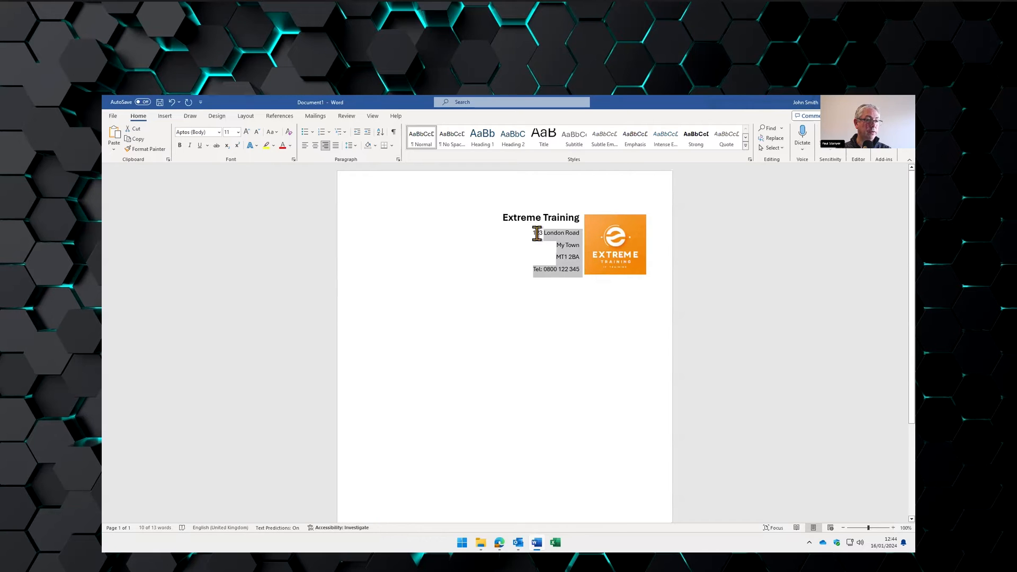
{"action": "left_click", "coordinate": [398, 159]}
{"action": "left_click", "coordinate": [484, 333]}
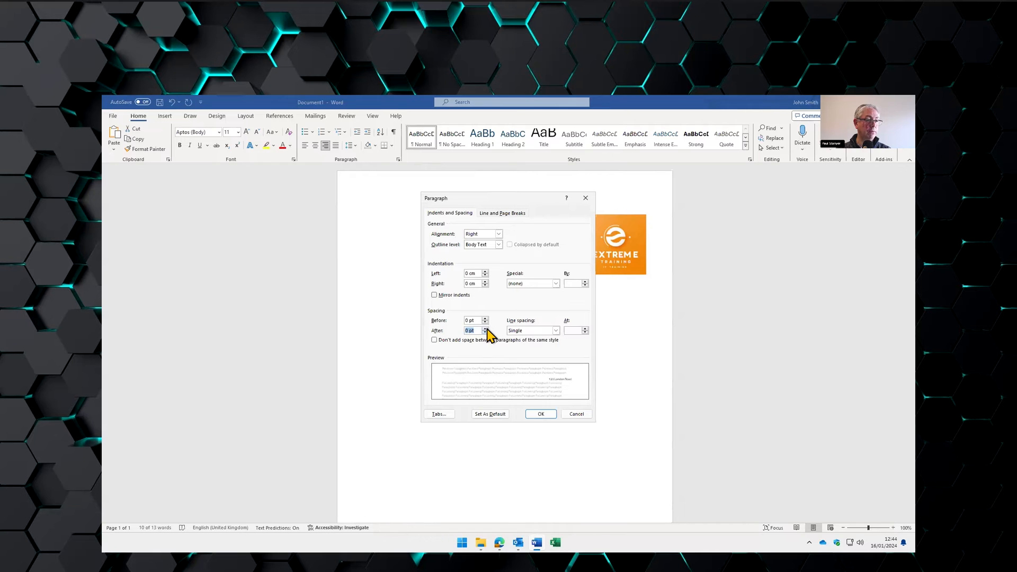
{"action": "left_click", "coordinate": [543, 414]}
- Shrink the logo slightly and left-align the empty line below the letterhead
{"action": "left_click", "coordinate": [552, 235]}
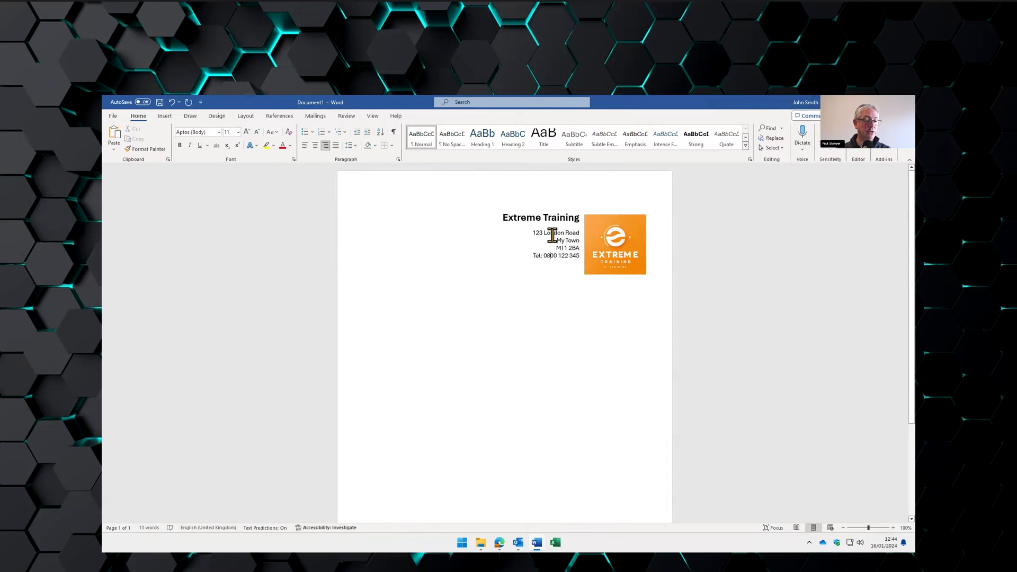
{"action": "left_click", "coordinate": [617, 250]}
{"action": "left_click_drag", "start_coordinate": [643, 274], "coordinate": [628, 256]}
{"action": "left_click", "coordinate": [590, 291]}
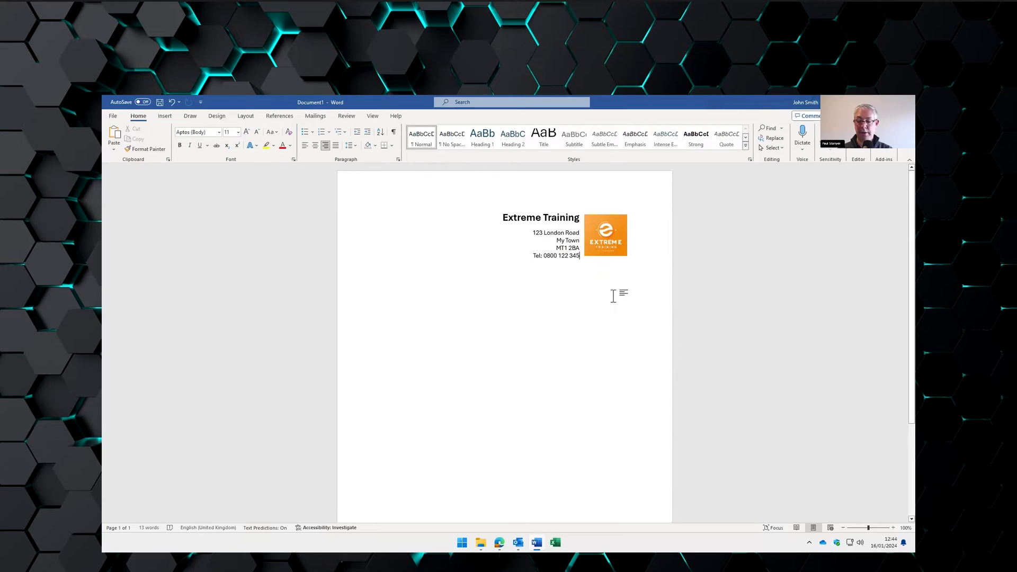
{"action": "left_click", "coordinate": [305, 145]}
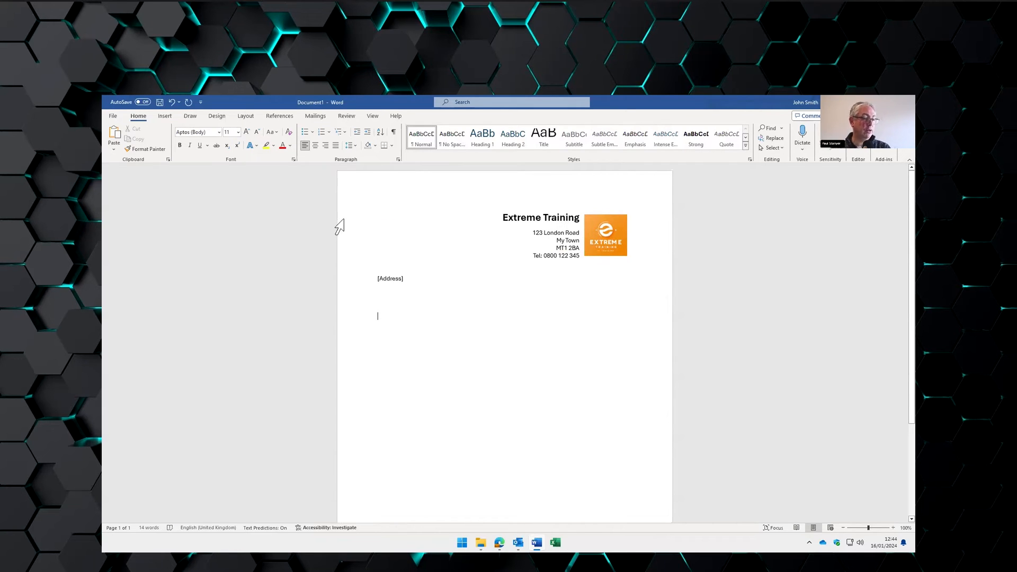
- Insert today's date in '16 January 2024' format, set to update automatically
{"action": "left_click", "coordinate": [164, 116]}
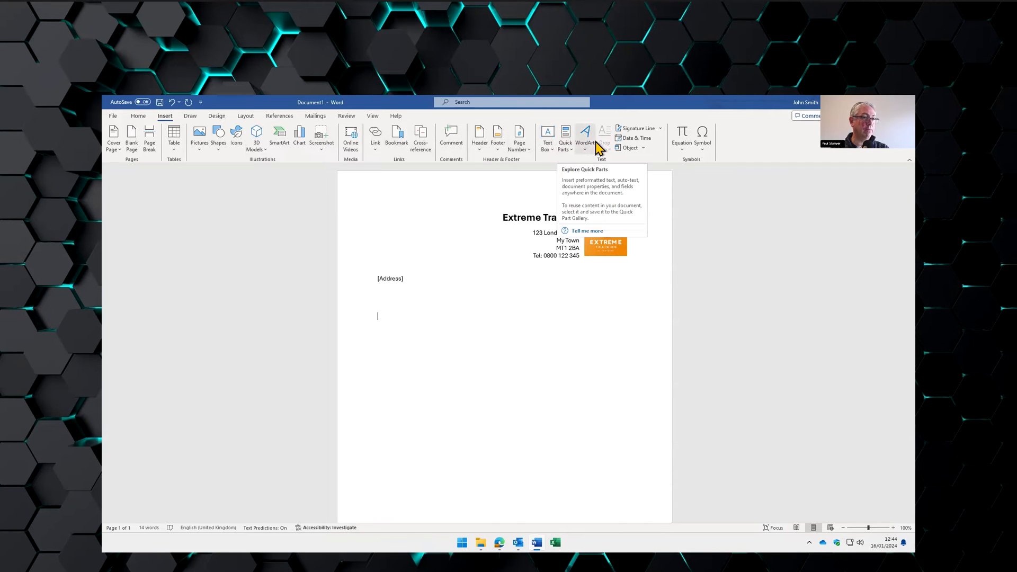
{"action": "left_click", "coordinate": [635, 139]}
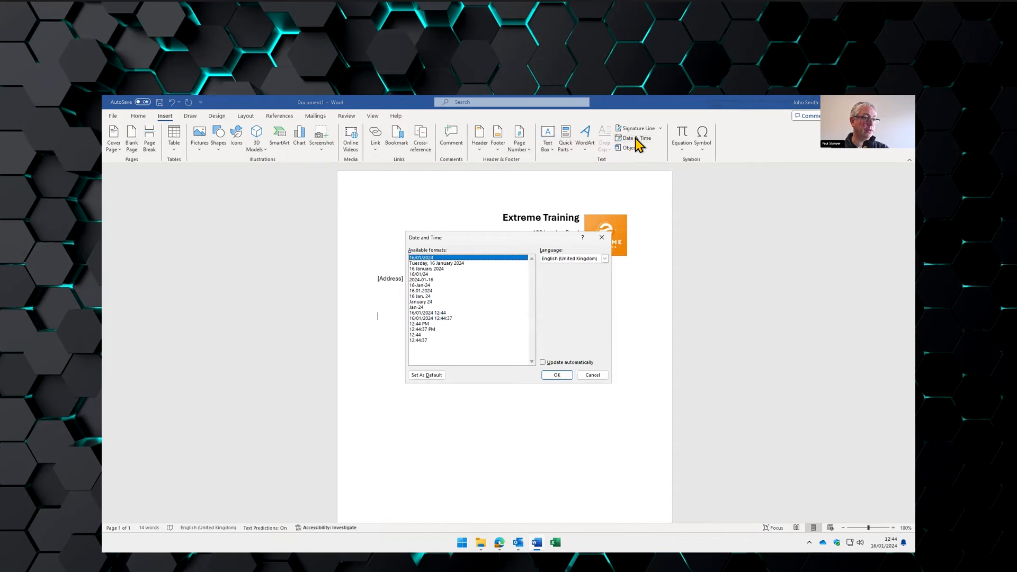
{"action": "left_click", "coordinate": [437, 269]}
{"action": "left_click", "coordinate": [560, 363]}
{"action": "left_click", "coordinate": [557, 375]}
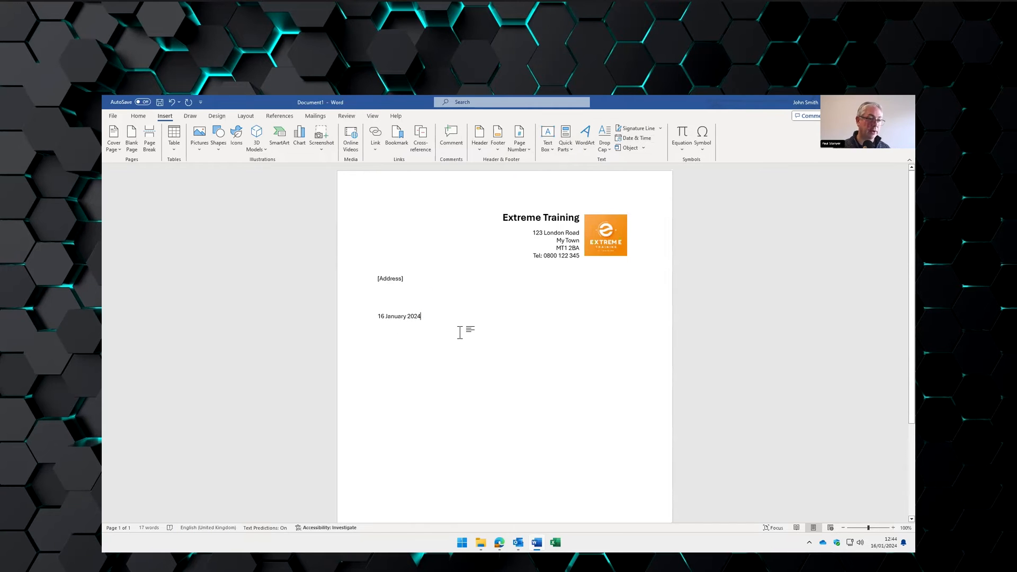
{"action": "scroll", "coordinate": [506, 358], "scroll_direction": "down", "scroll_amount": 1}
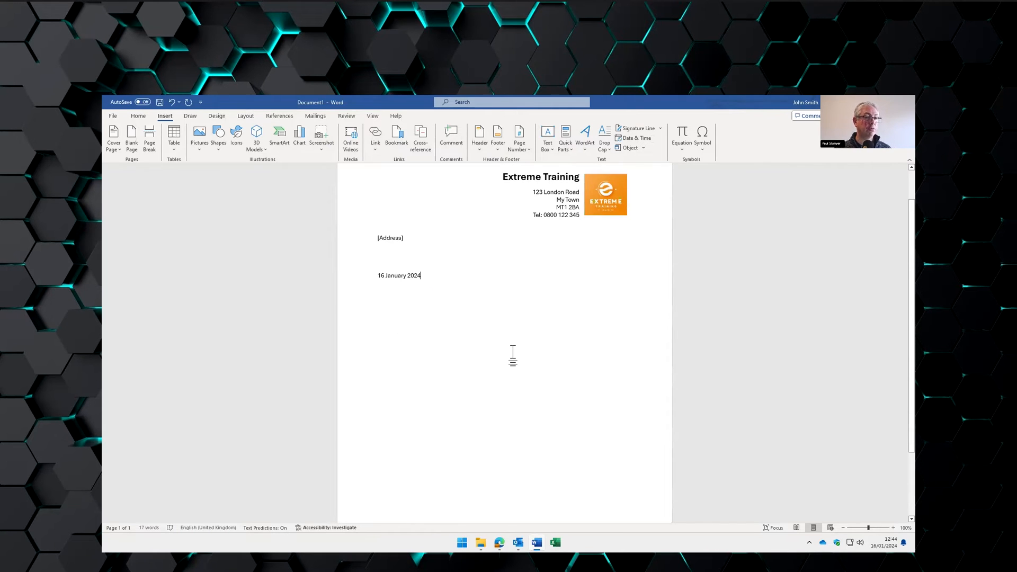
{"action": "scroll", "coordinate": [513, 353], "scroll_direction": "down", "scroll_amount": 1}
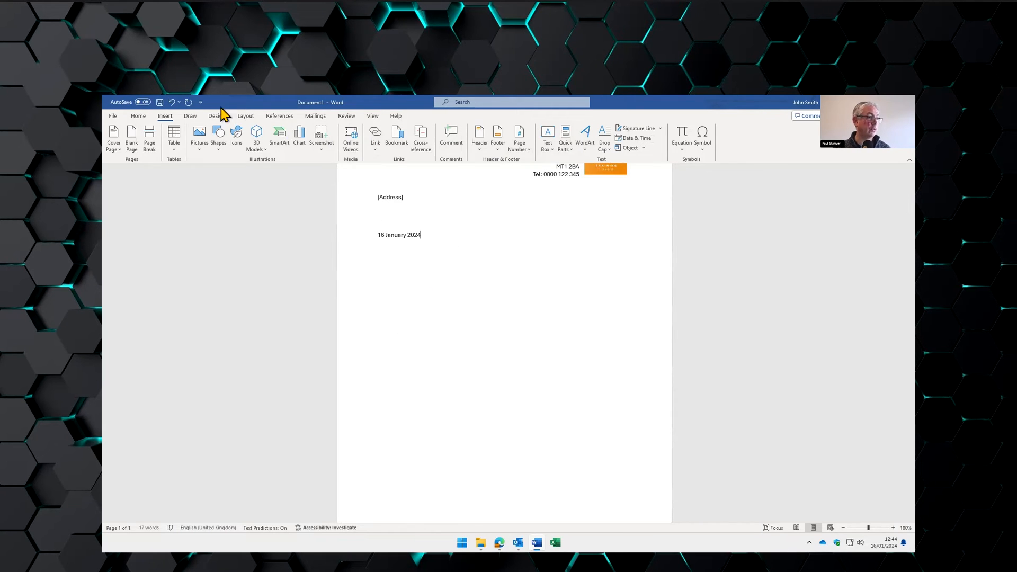
- Add a blank footer with a registration number line and a VAT number line, then close it
{"action": "left_click", "coordinate": [497, 135]}
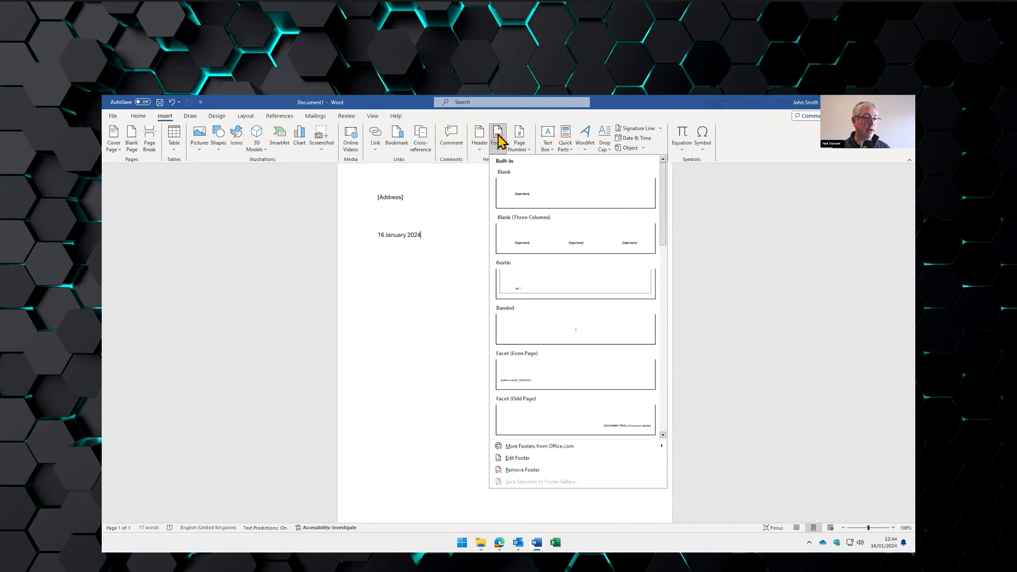
{"action": "left_click", "coordinate": [526, 201]}
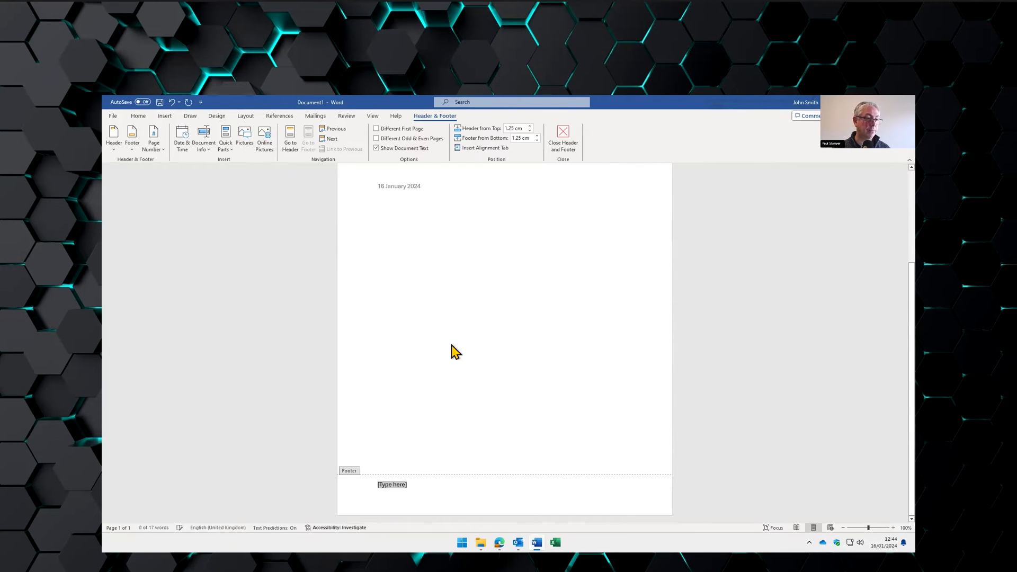
{"action": "type", "text": "R"}
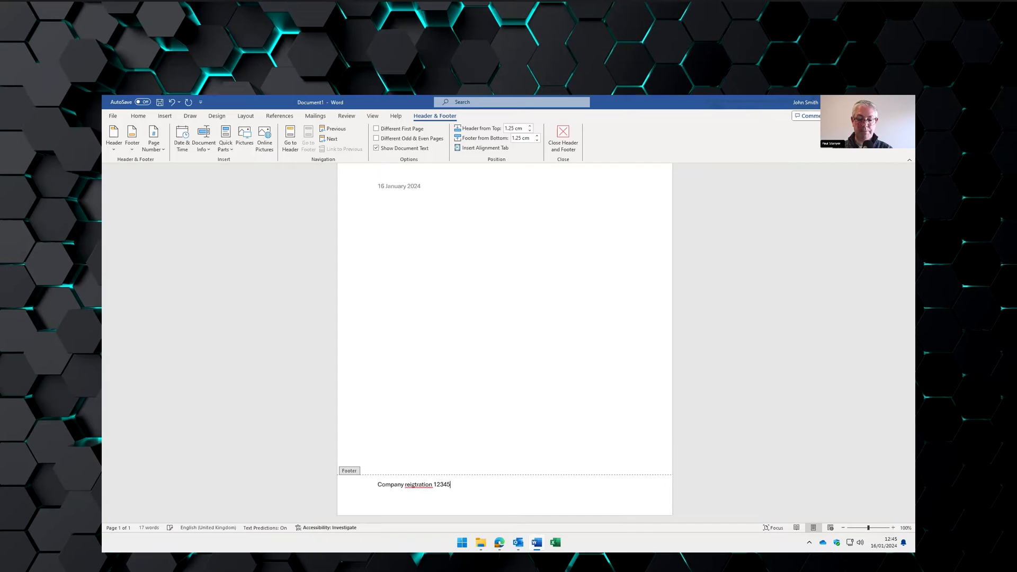
{"action": "key", "text": "Return"}
{"action": "type", "text": "VAT No 7898 7656 7788"}
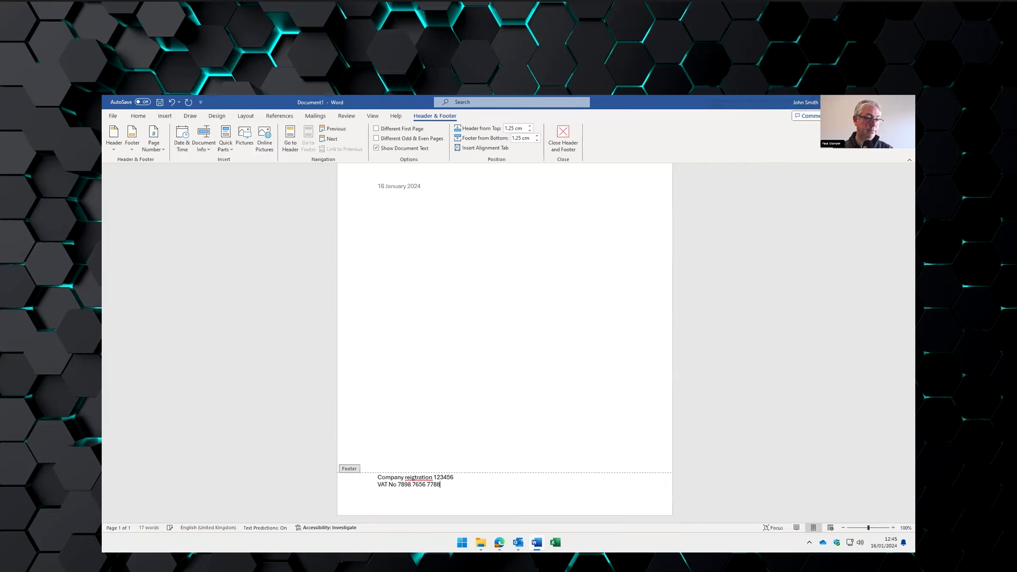
{"action": "left_click", "coordinate": [560, 144]}
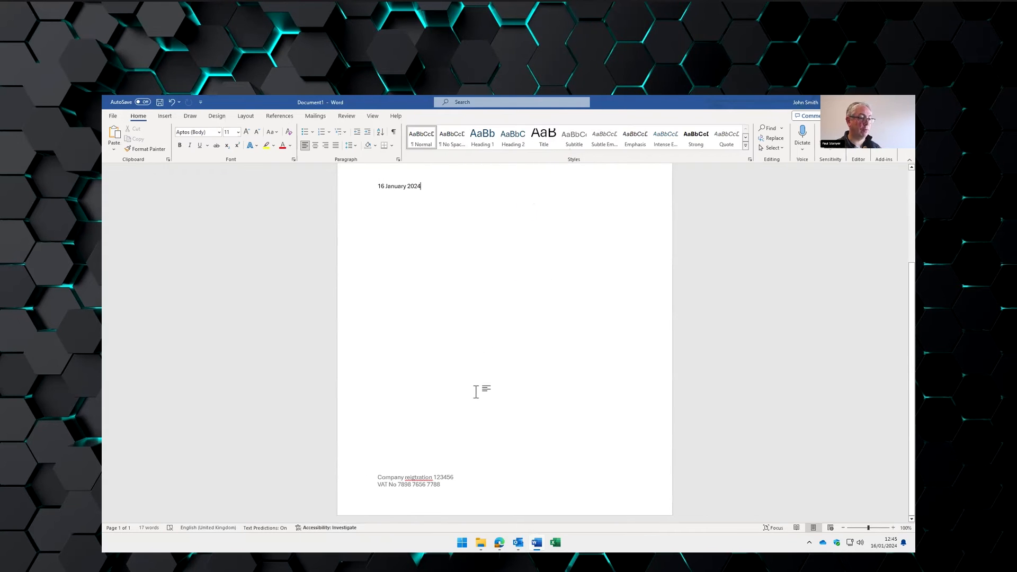
- Open Product catalogue request.docx and select its body text down to the signature
{"action": "scroll", "coordinate": [494, 424], "scroll_direction": "up", "scroll_amount": 1}
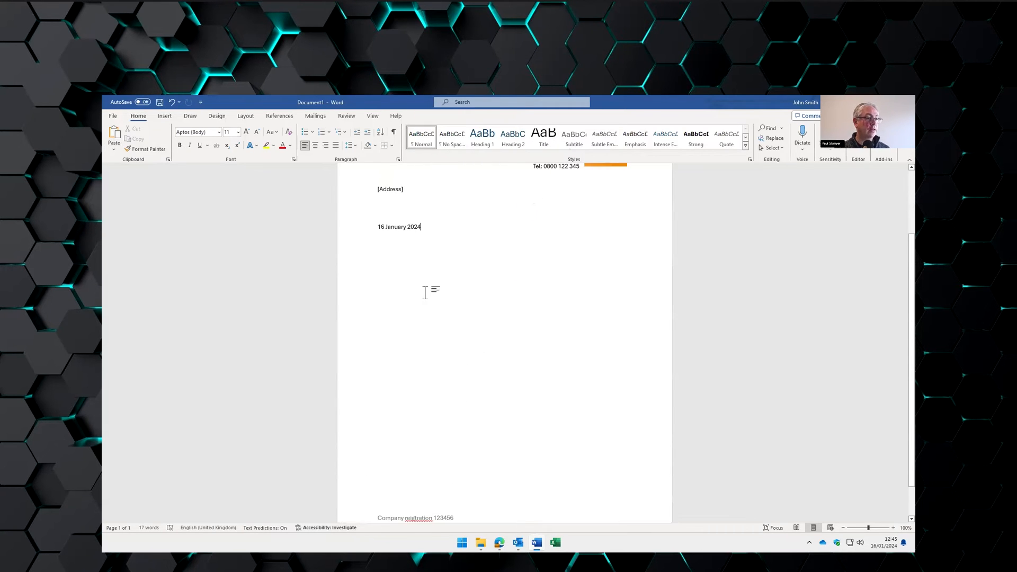
{"action": "left_click", "coordinate": [385, 261]}
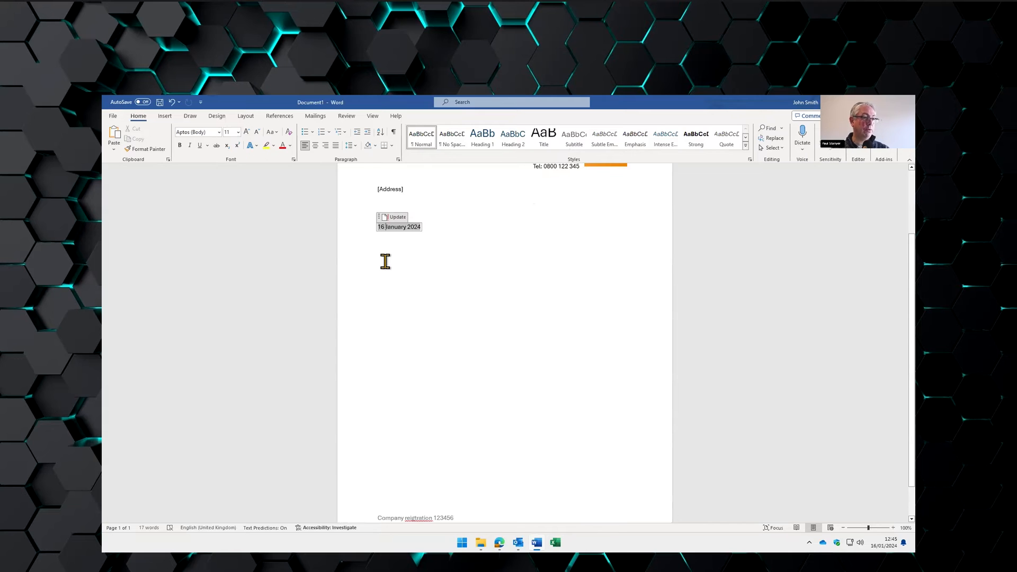
{"action": "left_click", "coordinate": [438, 229]}
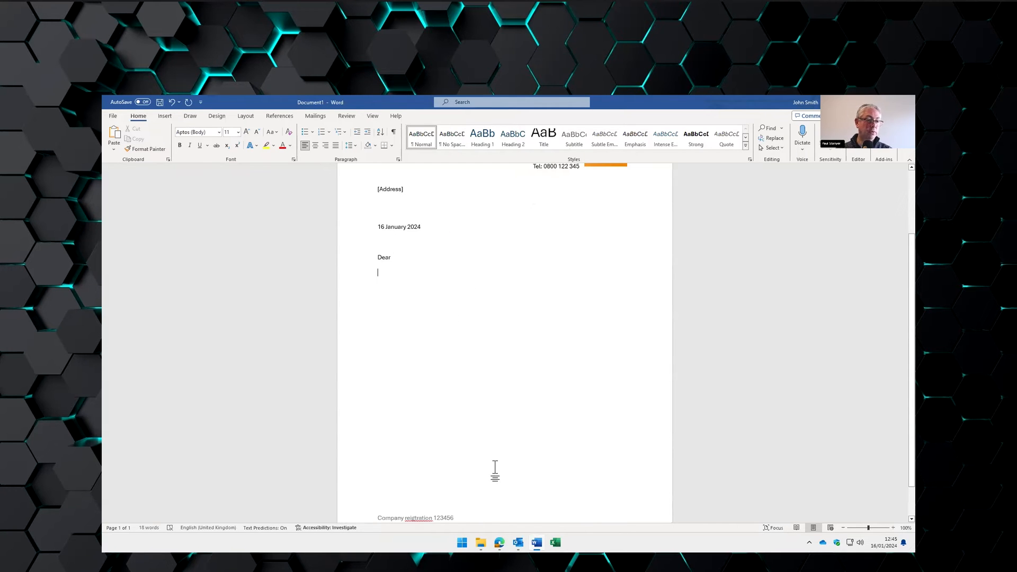
{"action": "left_click", "coordinate": [114, 116]}
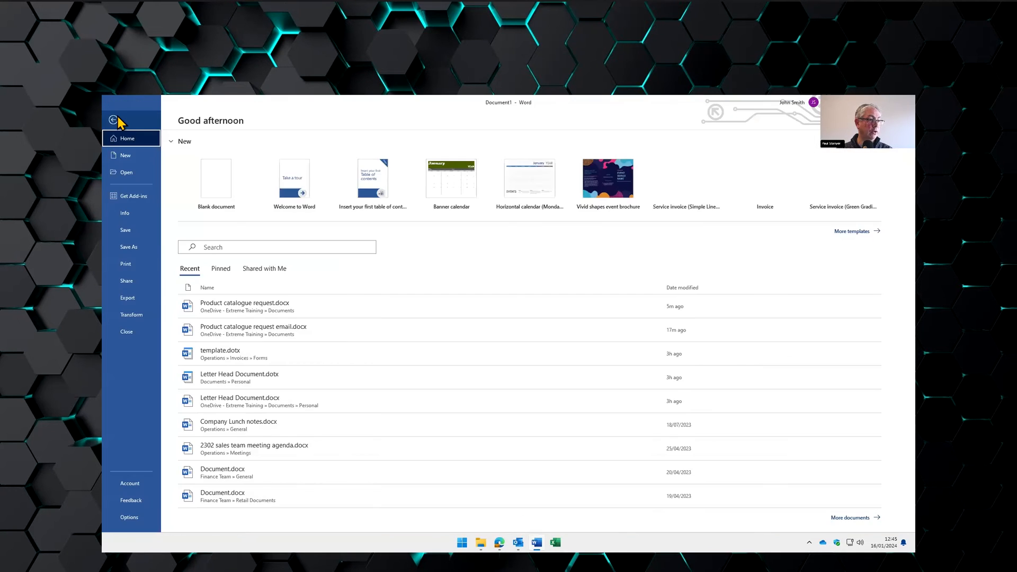
{"action": "left_click", "coordinate": [234, 301]}
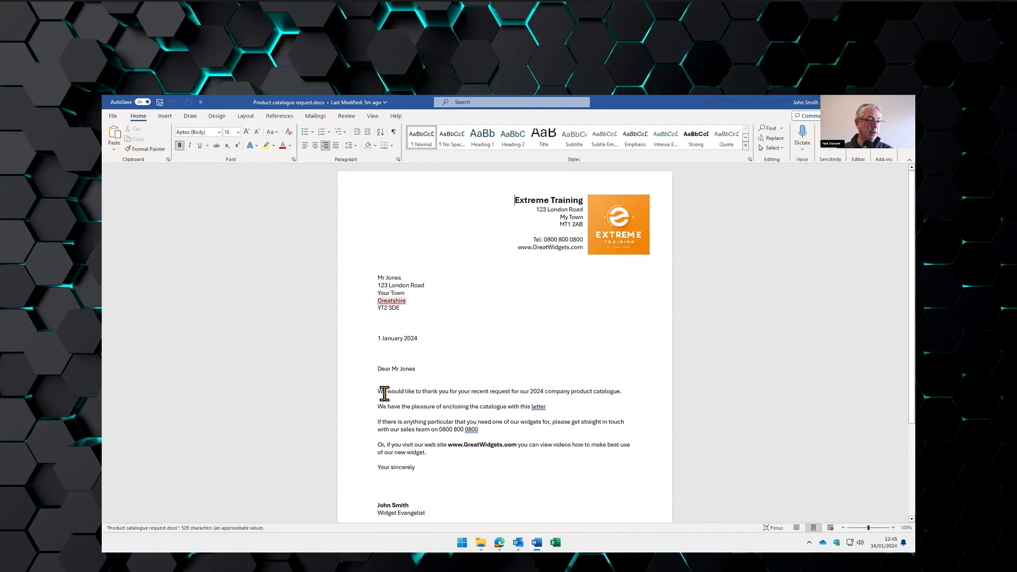
{"action": "left_click_drag", "start_coordinate": [379, 392], "coordinate": [432, 516]}
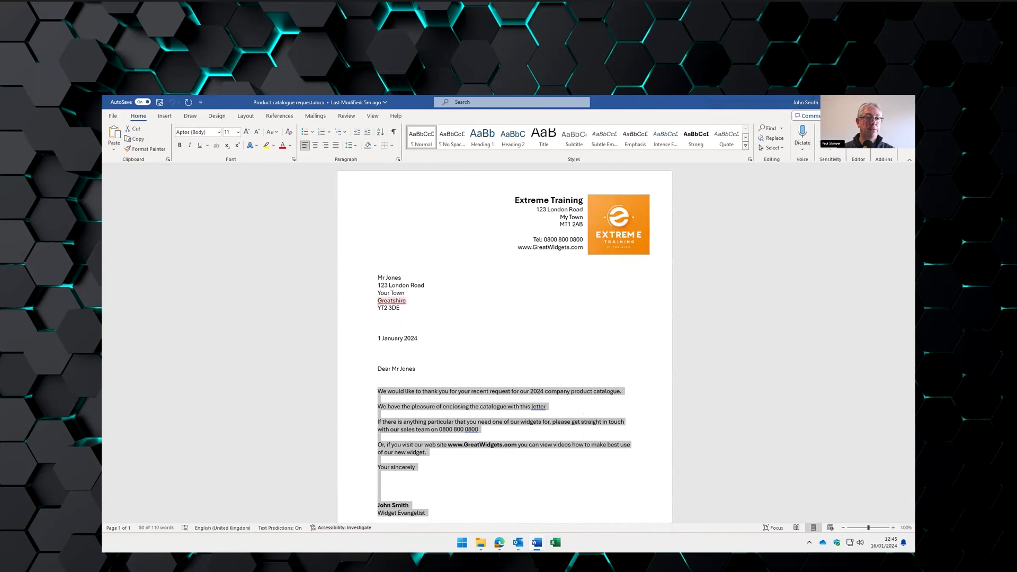
- Paste the body into the new letter with Keep Source Formatting and add [Name] after Dear
{"action": "key", "text": "alt+Tab"}
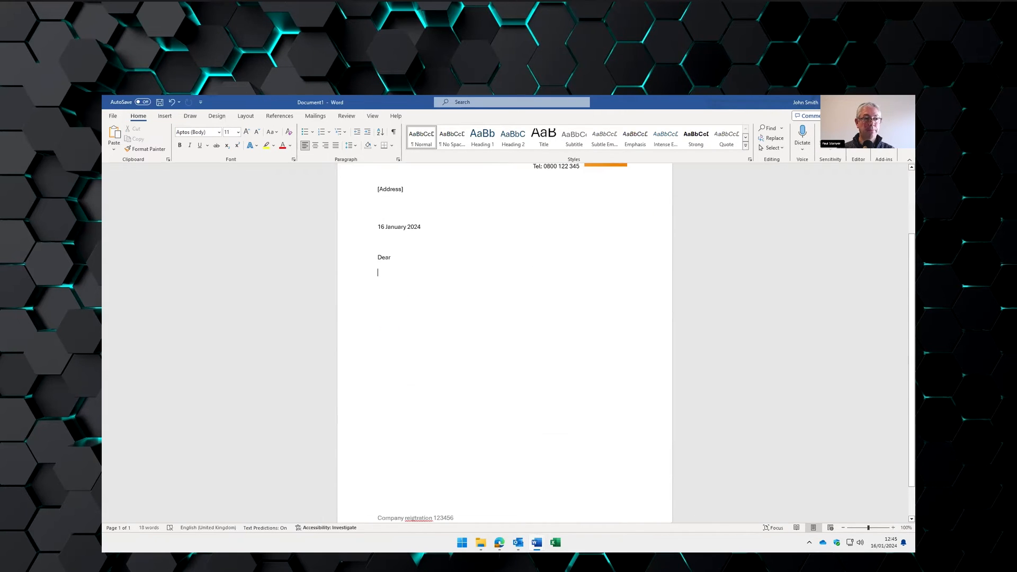
{"action": "right_click", "coordinate": [396, 272]}
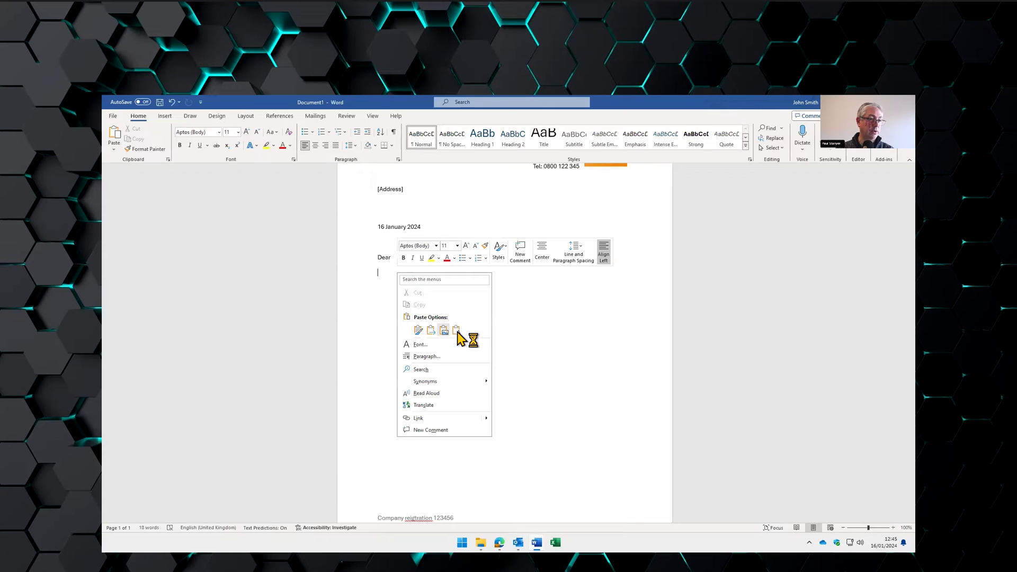
{"action": "left_click", "coordinate": [418, 330]}
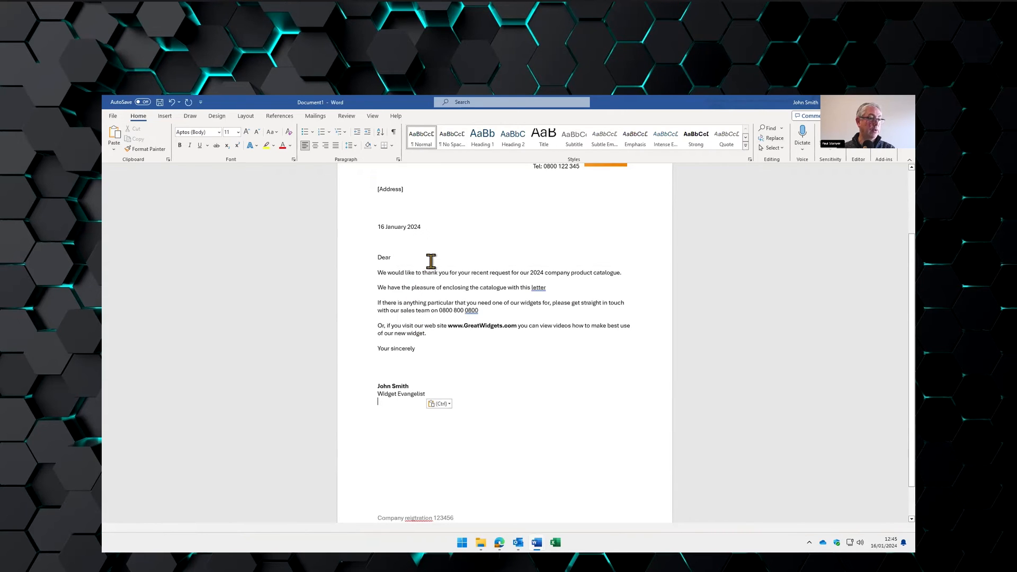
{"action": "scroll", "coordinate": [491, 353], "scroll_direction": "up", "scroll_amount": 3}
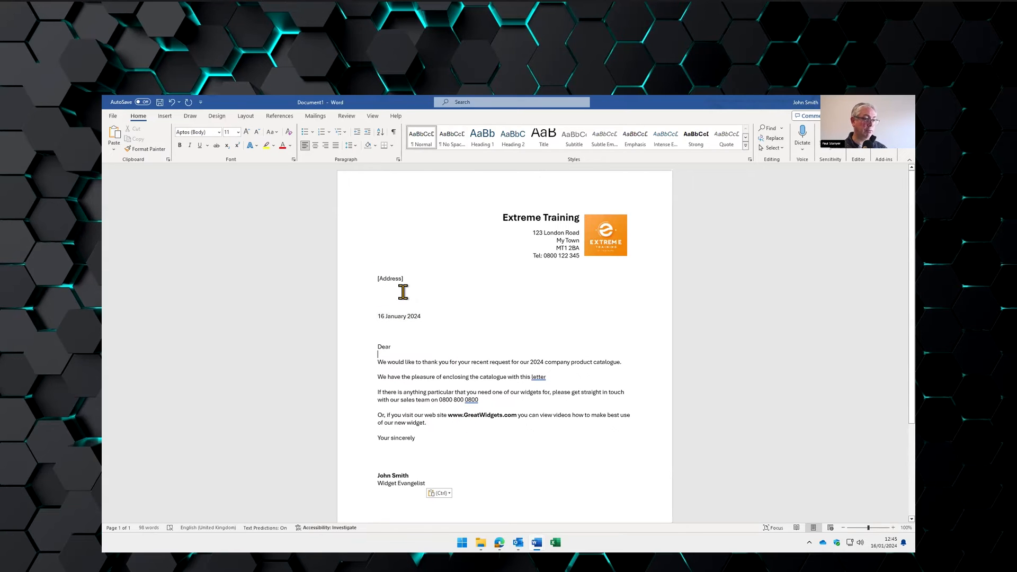
{"action": "type", "text": "[Name"}
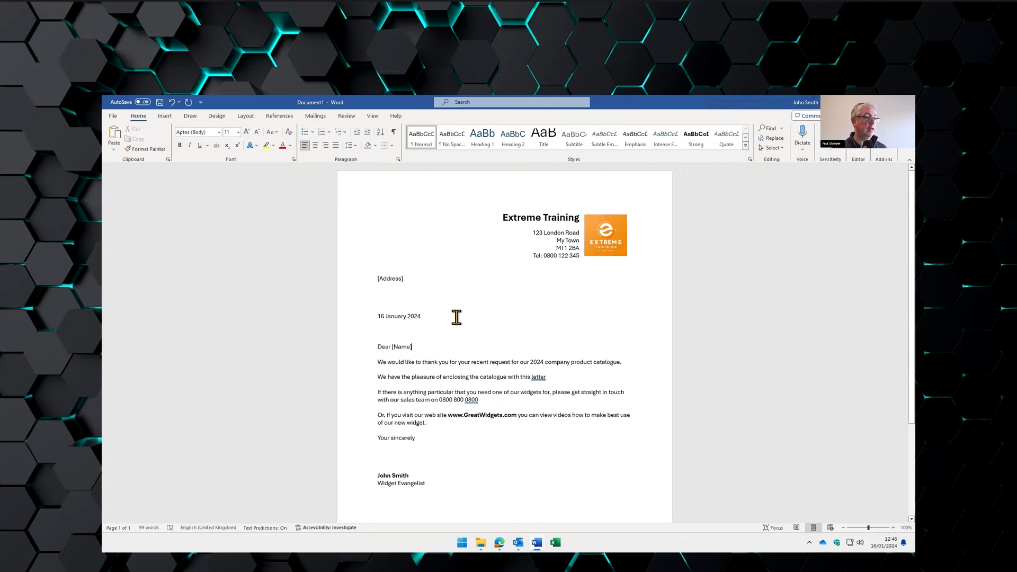
- Go to File > Save As and switch the file type to Word Template (*.dotx)
{"action": "left_click", "coordinate": [113, 115]}
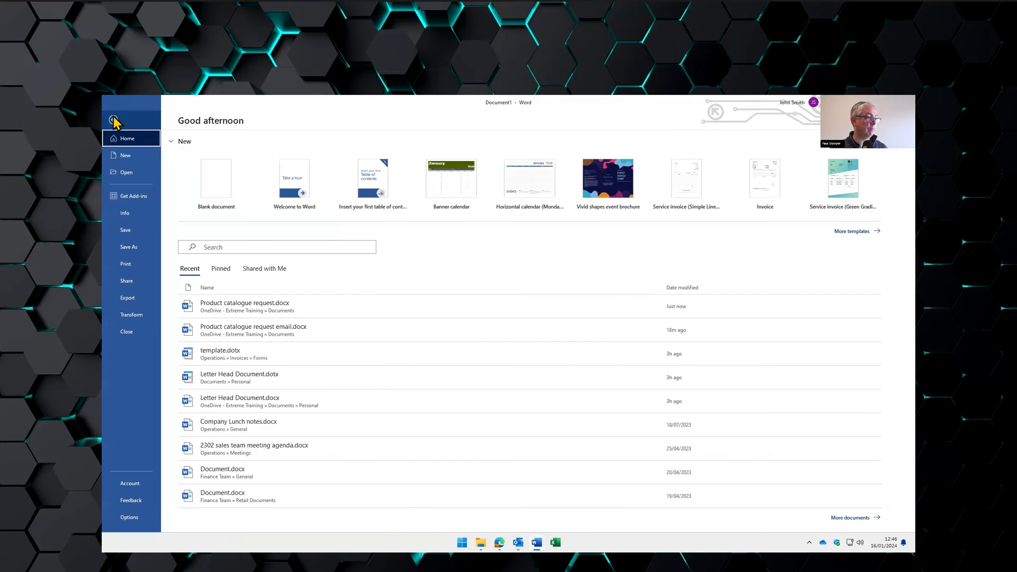
{"action": "left_click", "coordinate": [135, 248]}
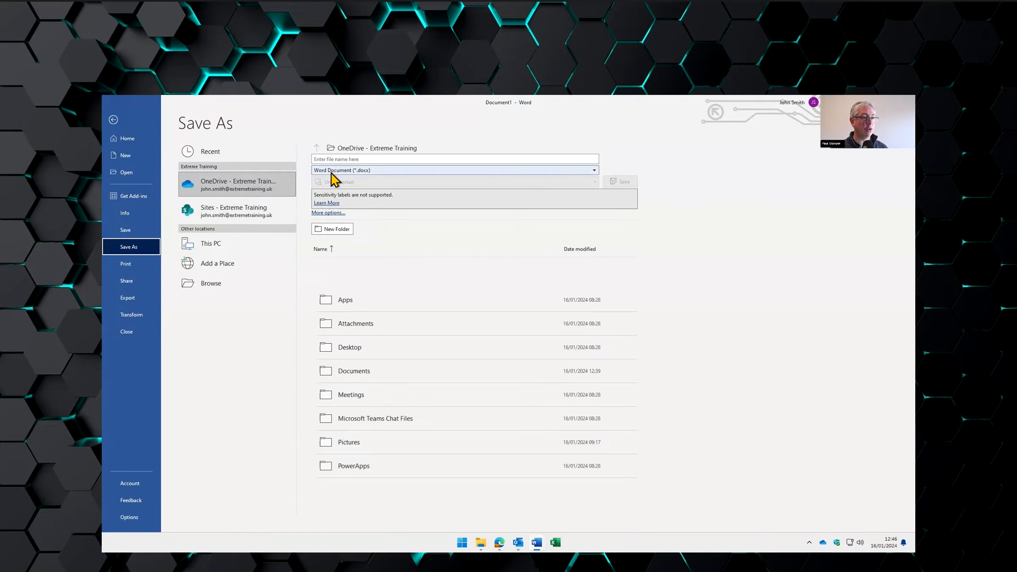
{"action": "left_click", "coordinate": [366, 171]}
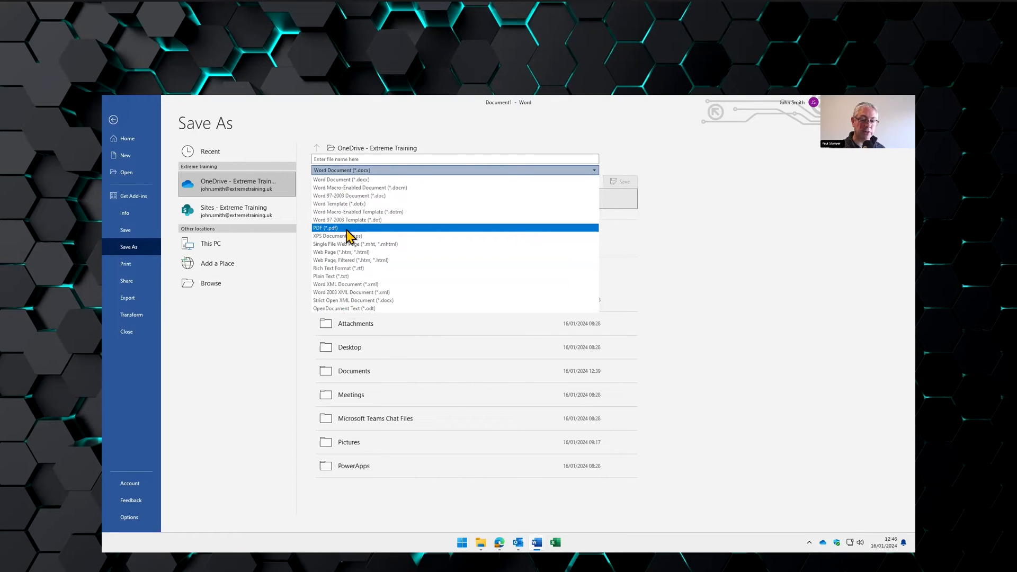
{"action": "left_click", "coordinate": [356, 205]}
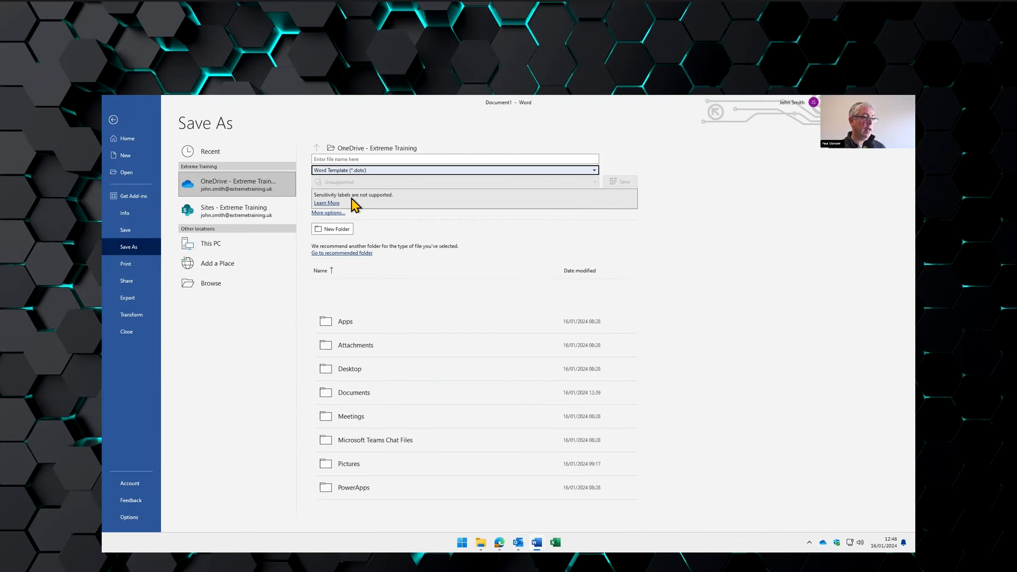
- Create a new Templates folder inside Documents in the Save As dialog
{"action": "left_click", "coordinate": [212, 282]}
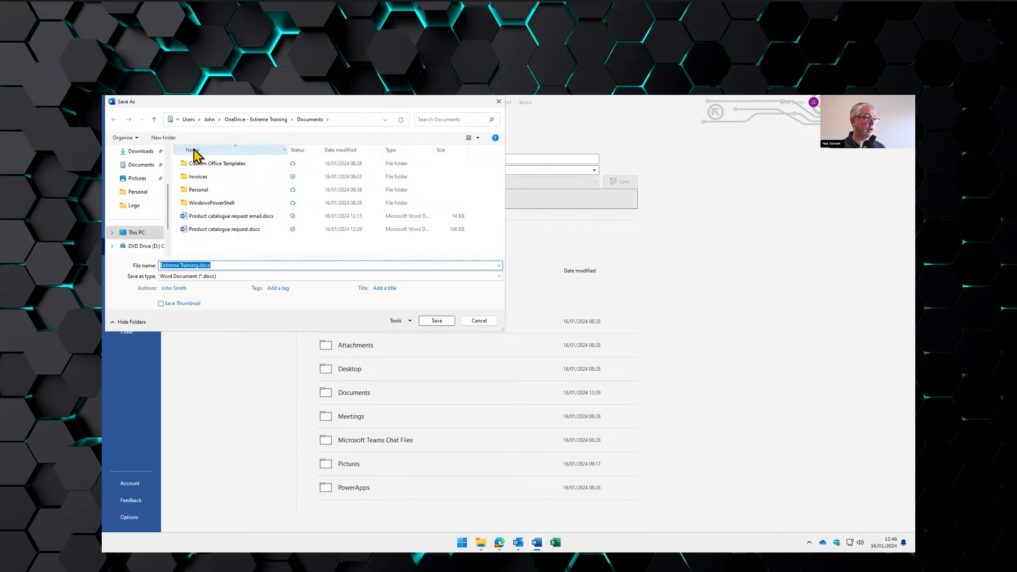
{"action": "left_click", "coordinate": [164, 138]}
{"action": "type", "text": "Templates"}
{"action": "key", "text": "Return"}
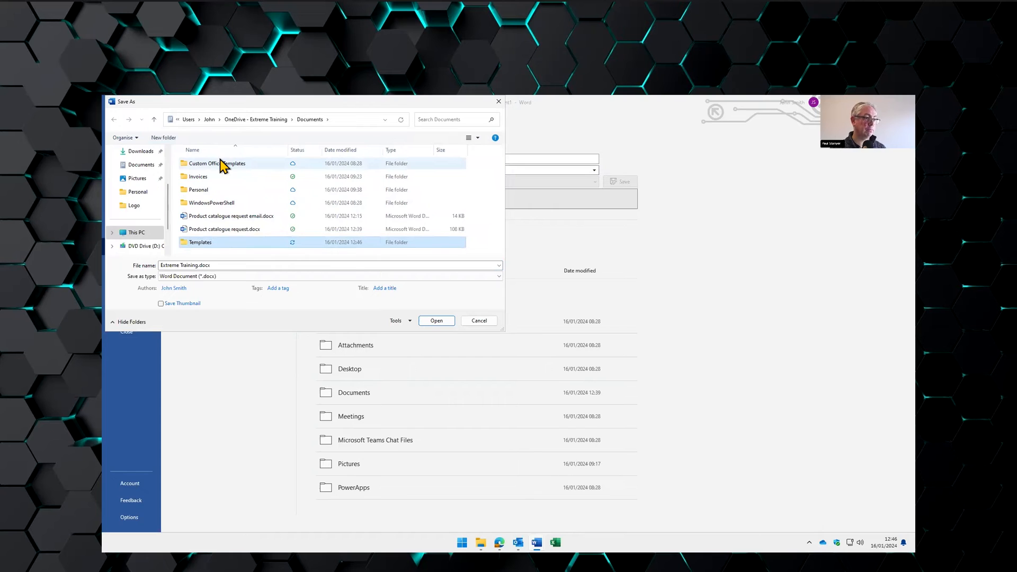
{"action": "double_click", "coordinate": [203, 208]}
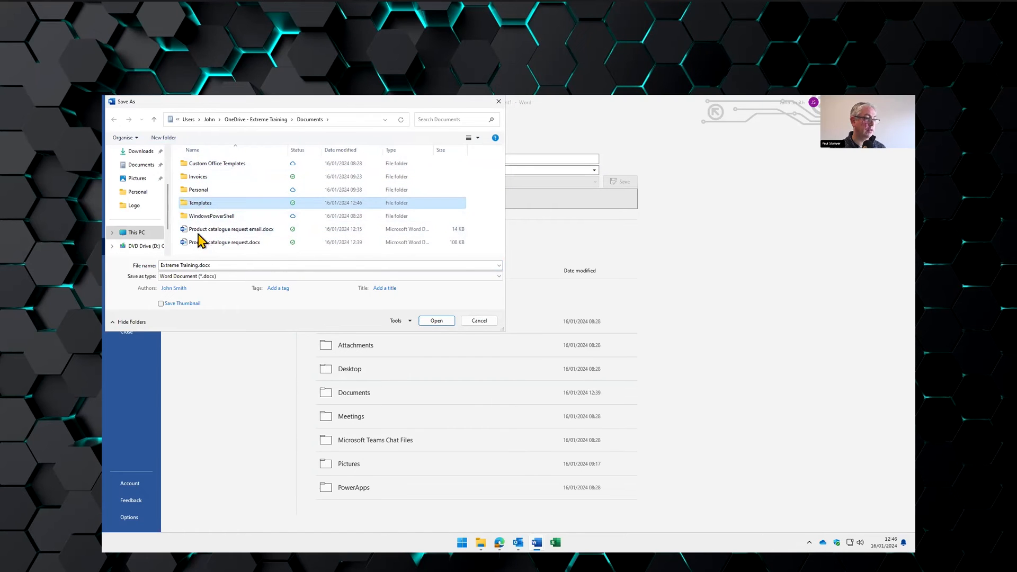
{"action": "type", "text": "Pro"}
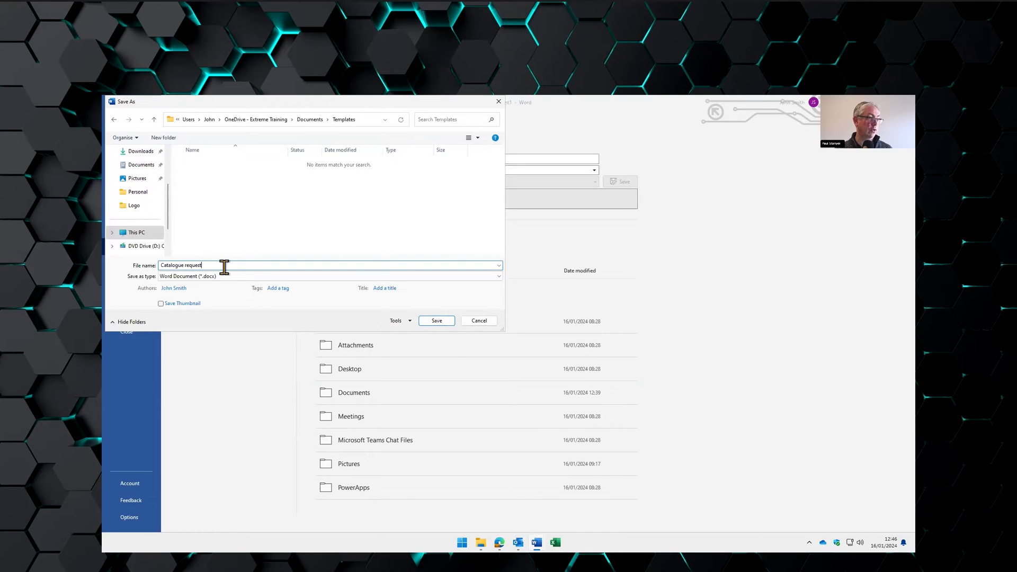
- Save the letter as Word Template Catalogue request.dotx in the Templates folder and close it
{"action": "left_click", "coordinate": [261, 277]}
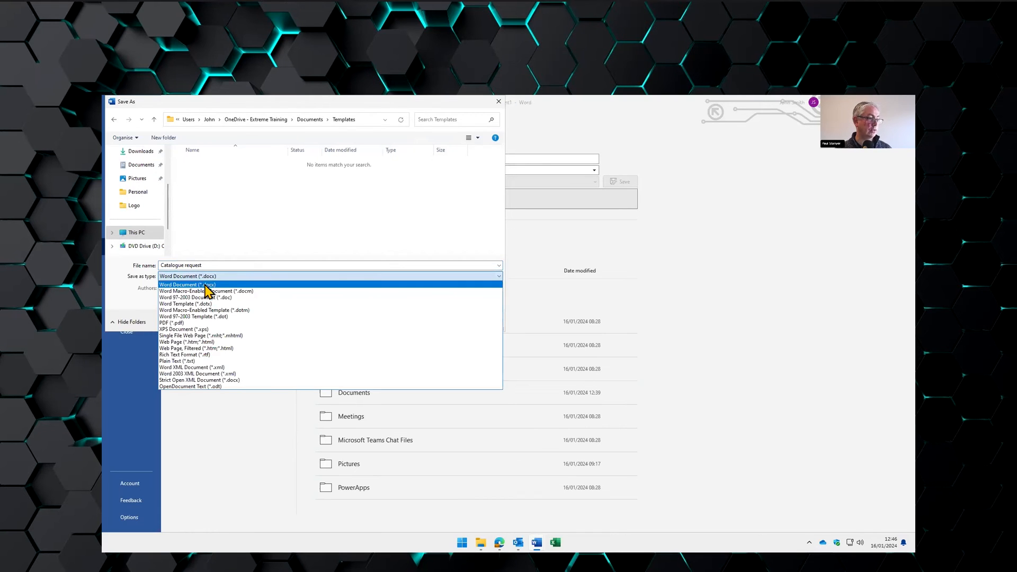
{"action": "left_click", "coordinate": [207, 304]}
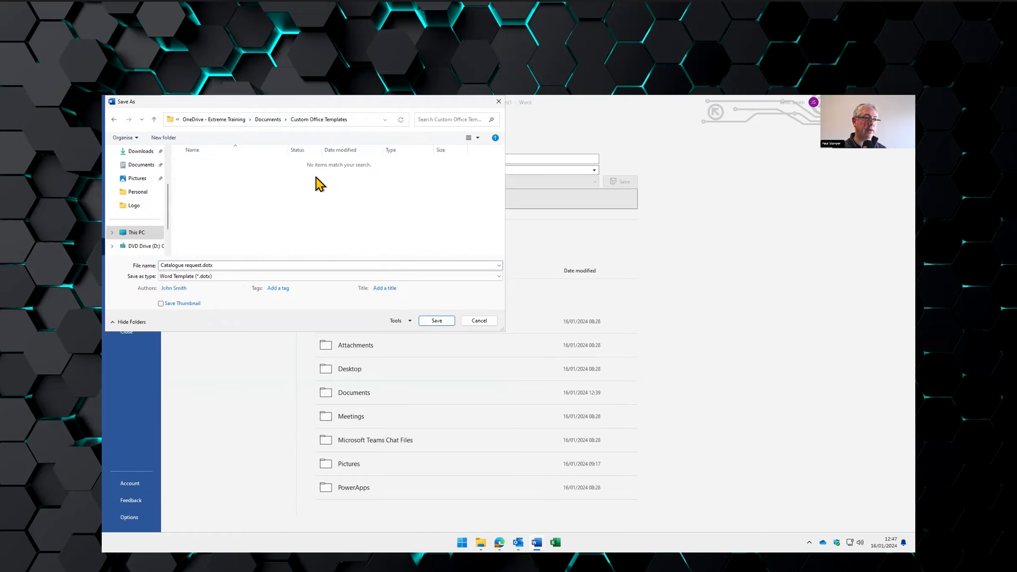
{"action": "left_click", "coordinate": [269, 119]}
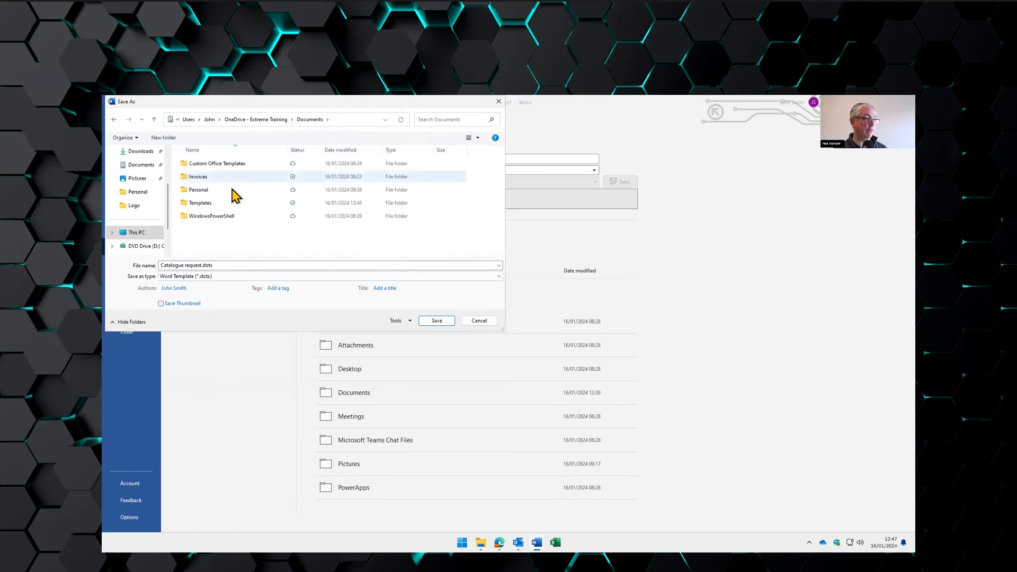
{"action": "double_click", "coordinate": [217, 203]}
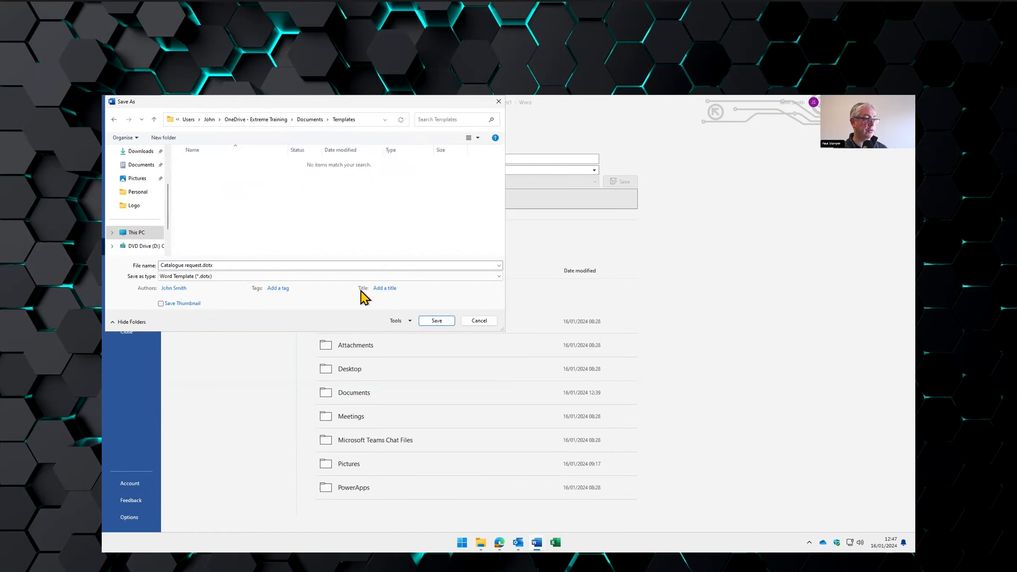
{"action": "left_click", "coordinate": [436, 321]}
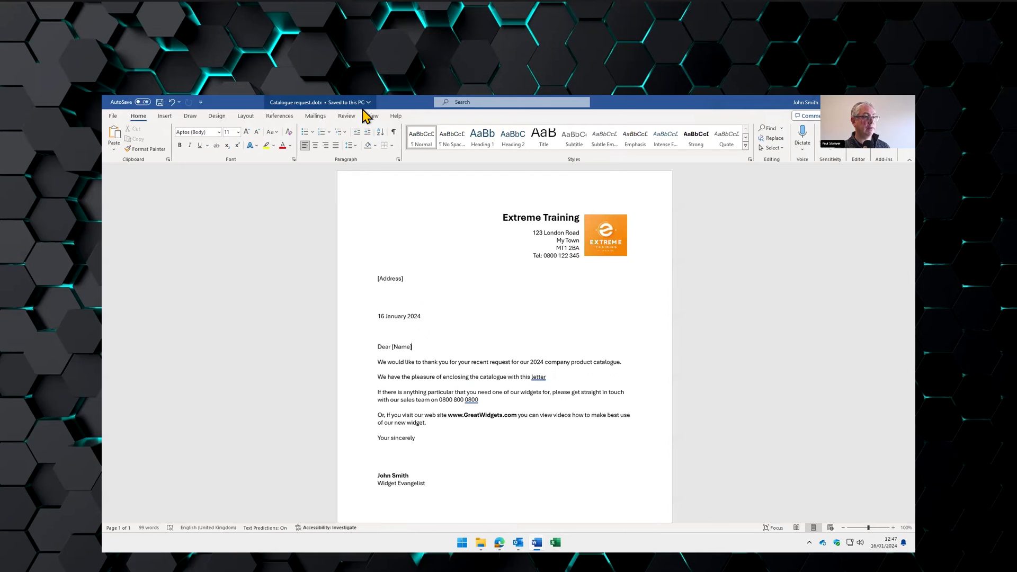
{"action": "left_click", "coordinate": [905, 102]}
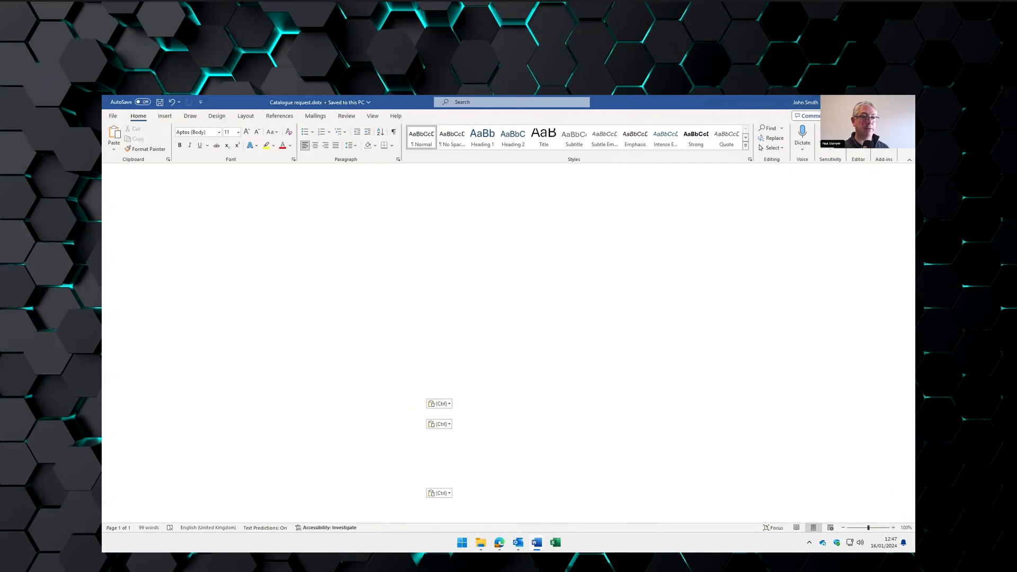
- In OneDrive Documents > Templates, widen the Type column and open a new document from Catalogue request.dotx
{"action": "left_click", "coordinate": [495, 157]}
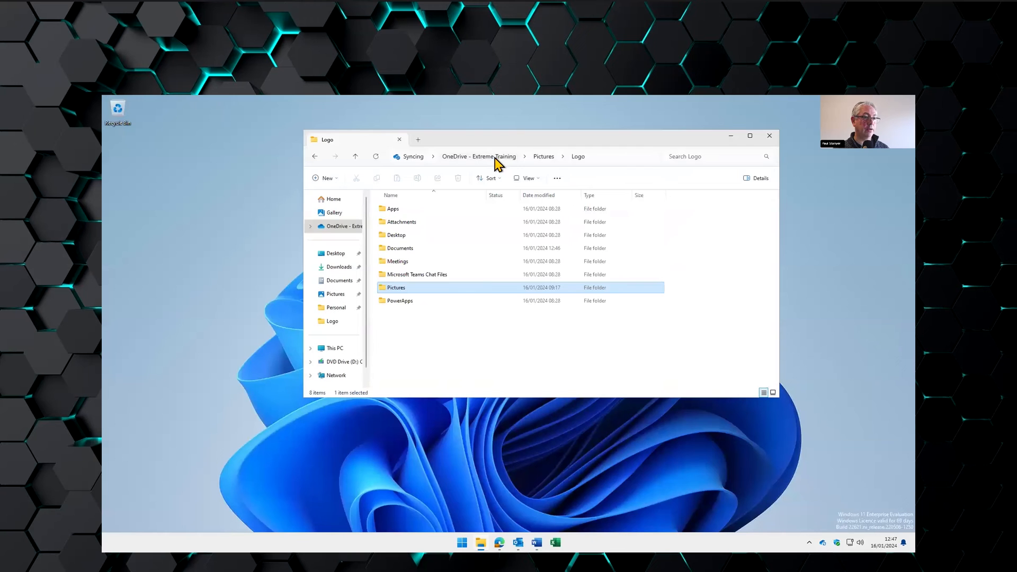
{"action": "double_click", "coordinate": [405, 249]}
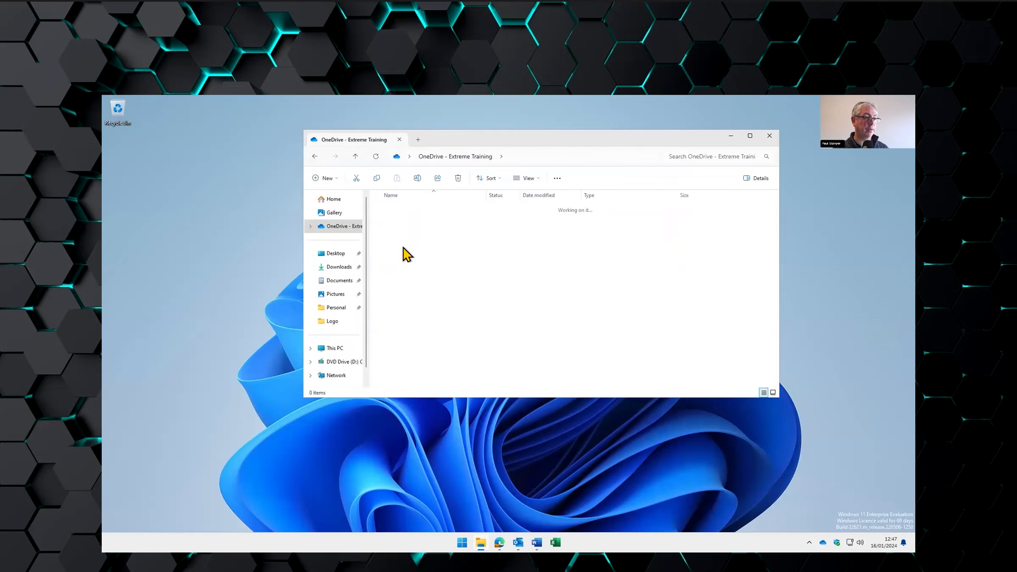
{"action": "double_click", "coordinate": [409, 249]}
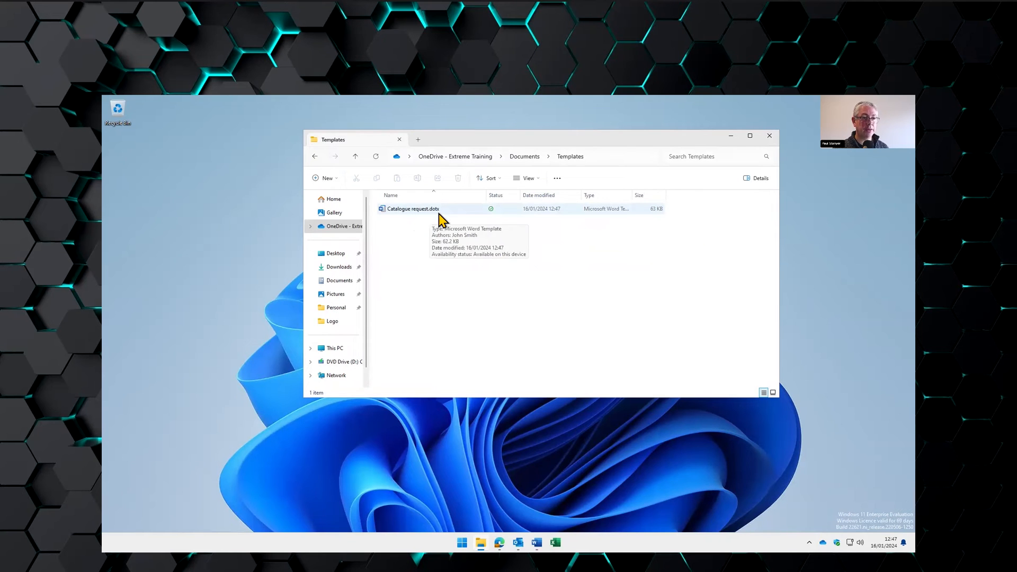
{"action": "left_click_drag", "start_coordinate": [632, 194], "coordinate": [676, 194]}
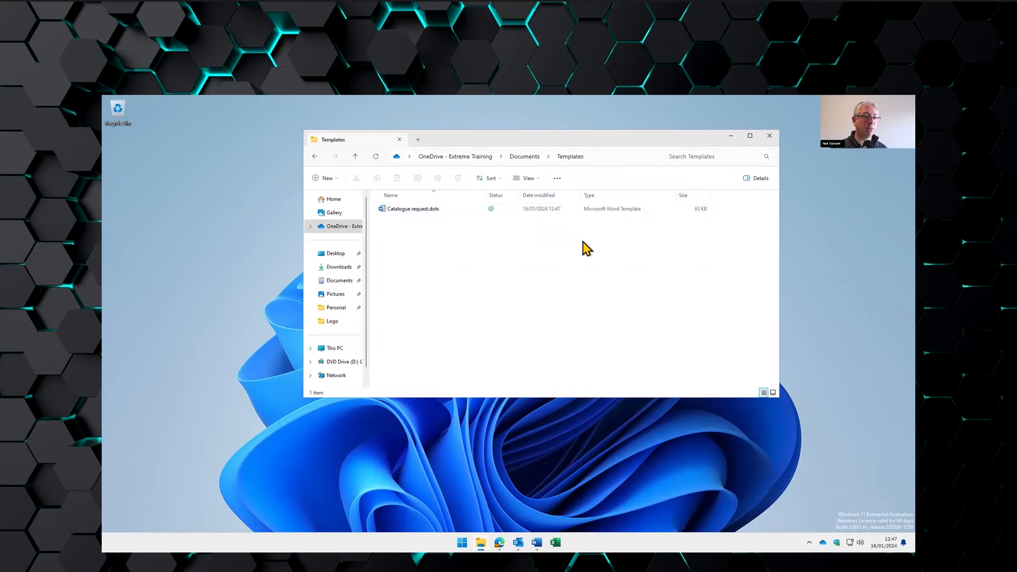
{"action": "double_click", "coordinate": [412, 209]}
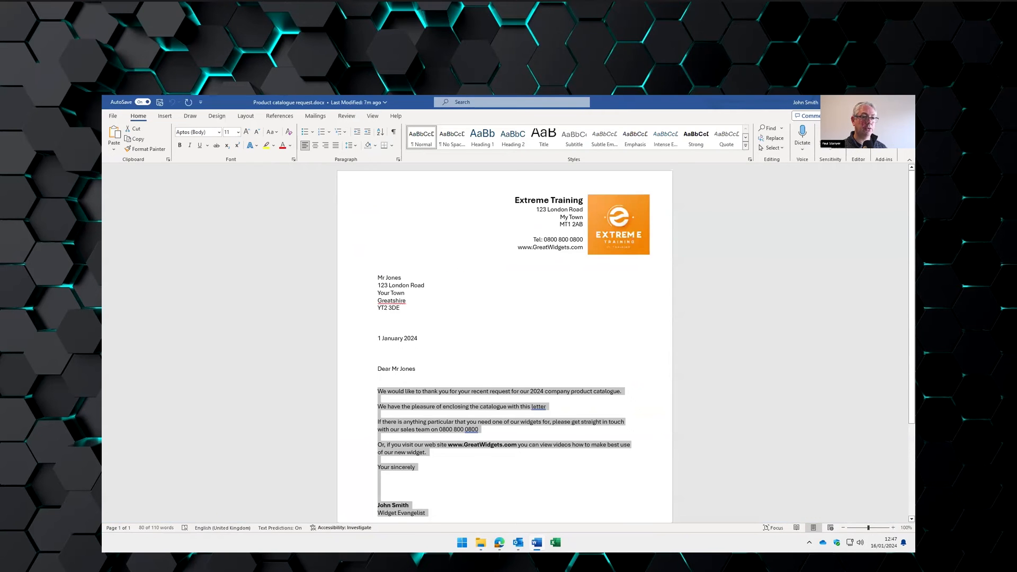
{"action": "key", "text": "alt+F4"}
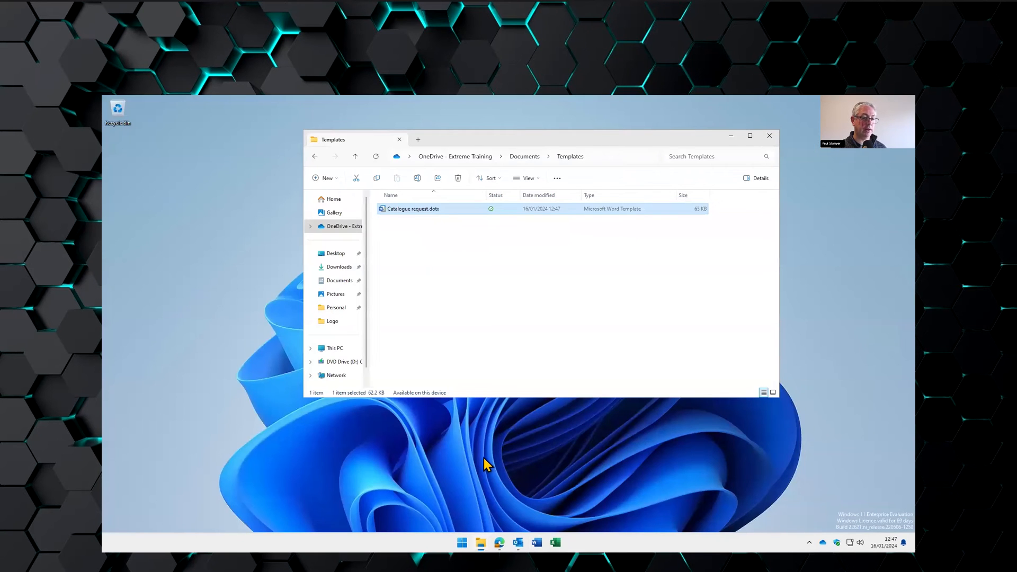
{"action": "double_click", "coordinate": [439, 211]}
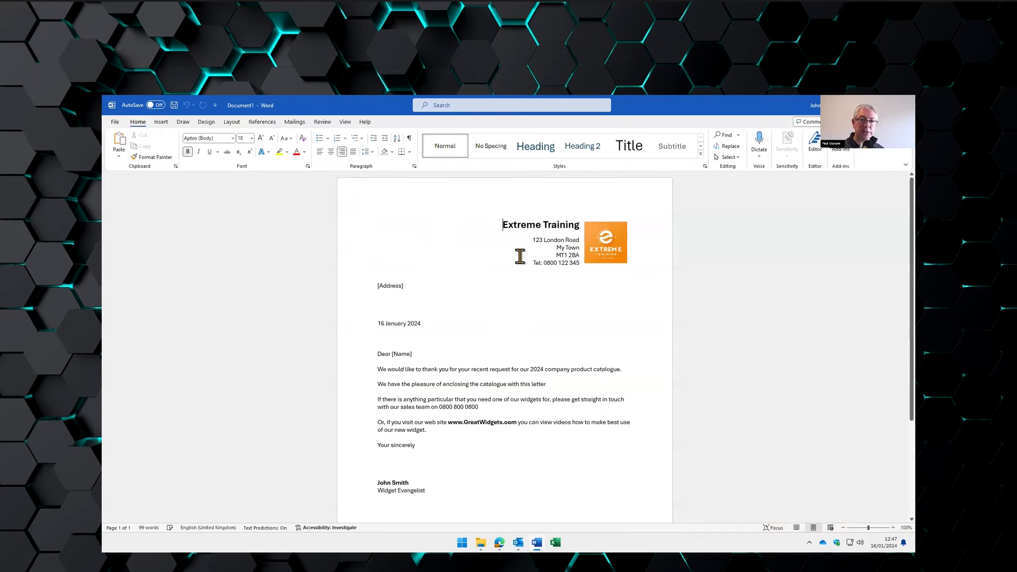
- Dismiss the quick save prompt for Document1 and reach the File > Save As page instead
{"action": "left_click", "coordinate": [389, 286]}
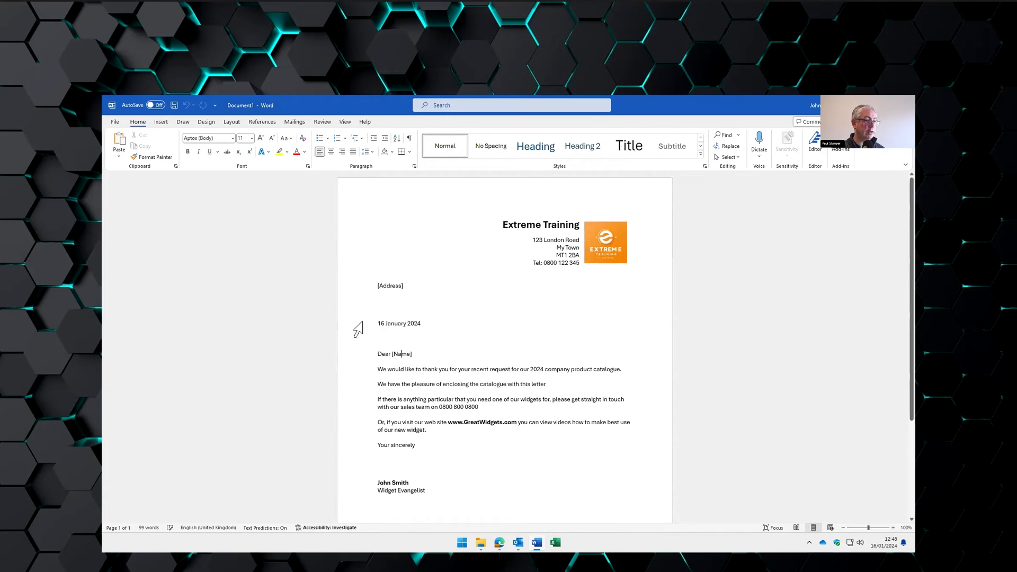
{"action": "type", "text": "ddd"}
{"action": "left_click", "coordinate": [904, 105]}
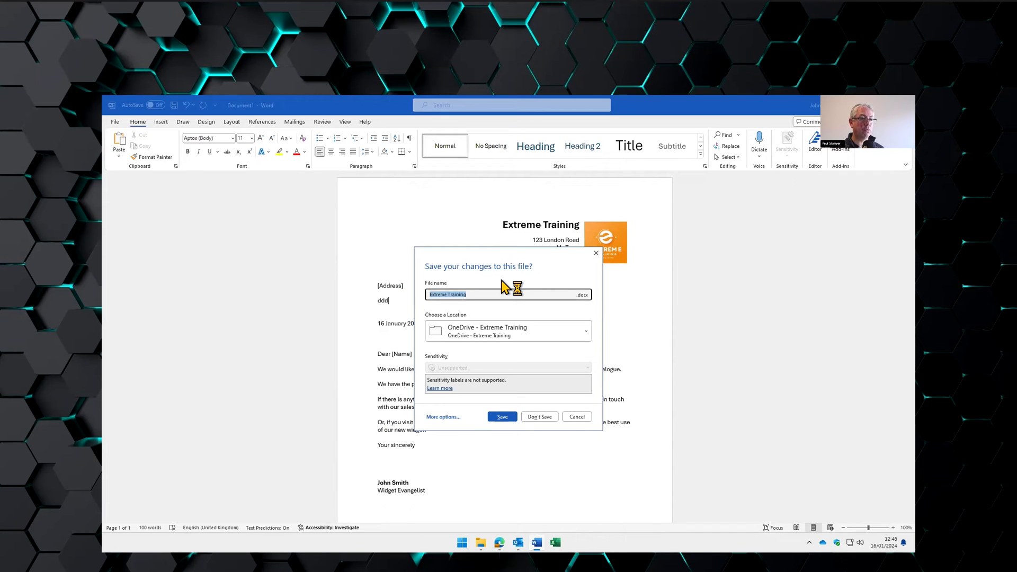
{"action": "left_click", "coordinate": [577, 416]}
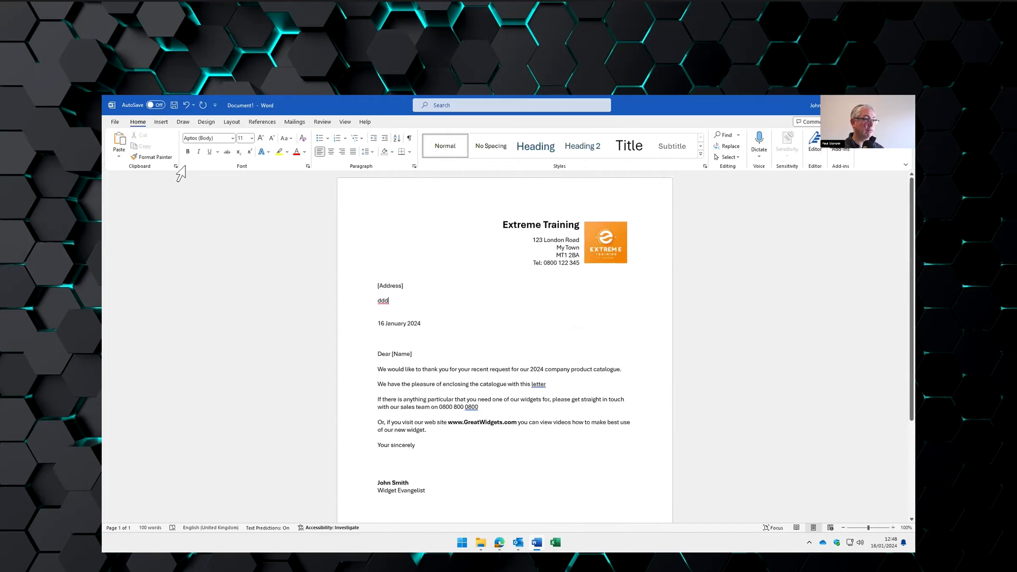
{"action": "left_click", "coordinate": [115, 122]}
{"action": "left_click", "coordinate": [139, 247]}
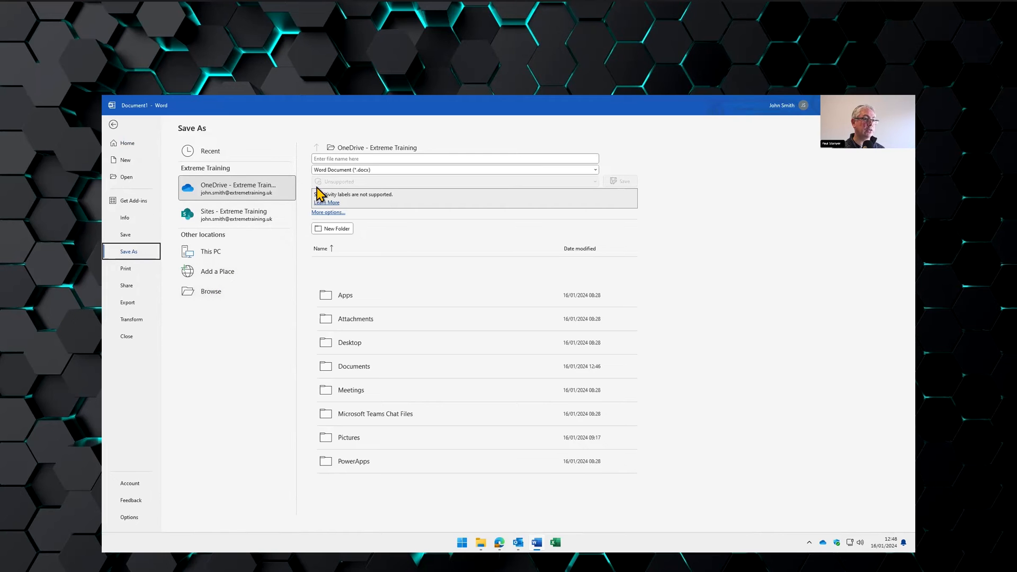
- Save the letter in the Documents folder as a separate .docx under a new recipient-based name
{"action": "left_click", "coordinate": [208, 292]}
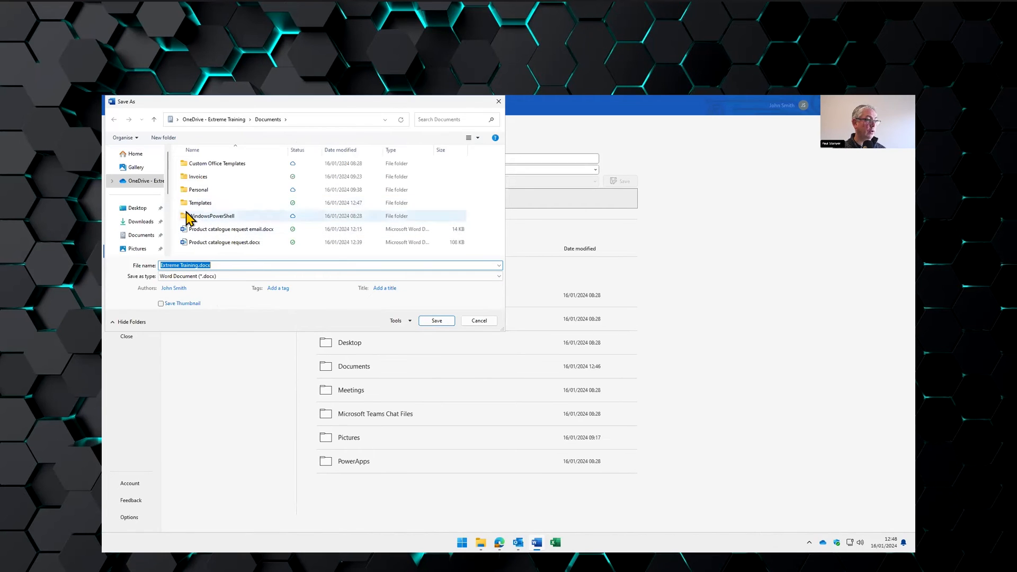
{"action": "left_click", "coordinate": [135, 236]}
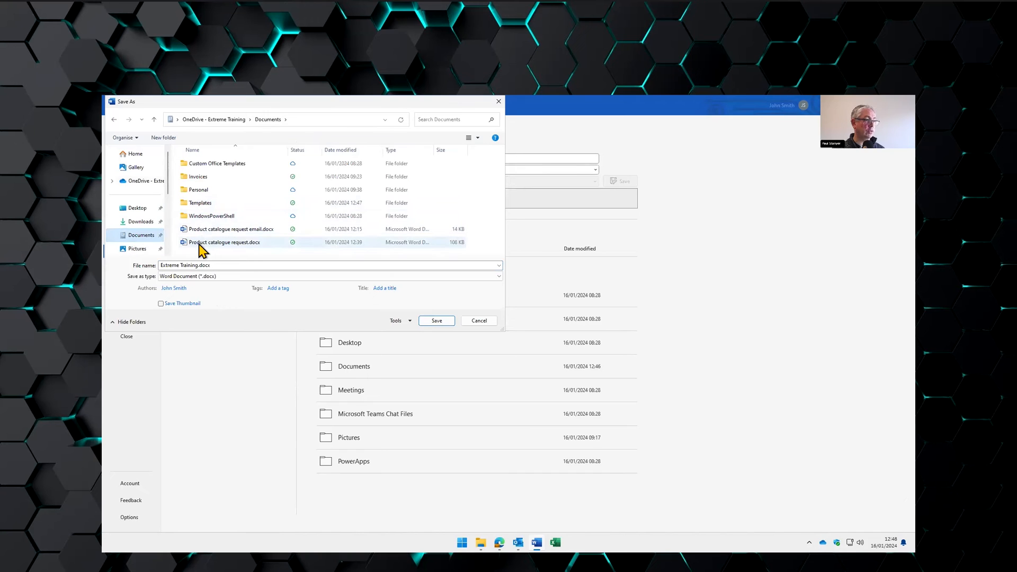
{"action": "left_click", "coordinate": [230, 266]}
{"action": "type", "text": "Mr Jones request"}
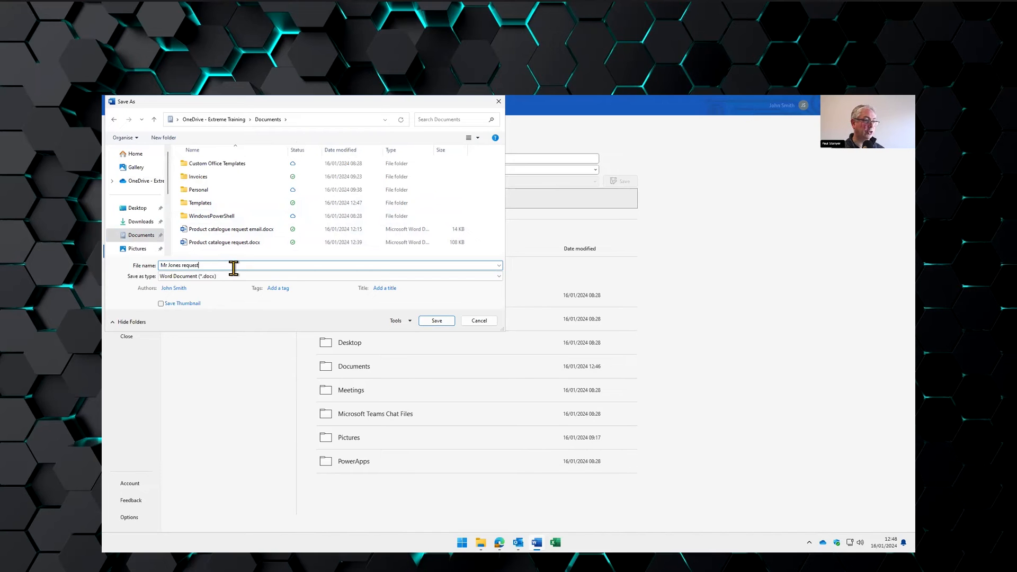
{"action": "left_click", "coordinate": [435, 322]}
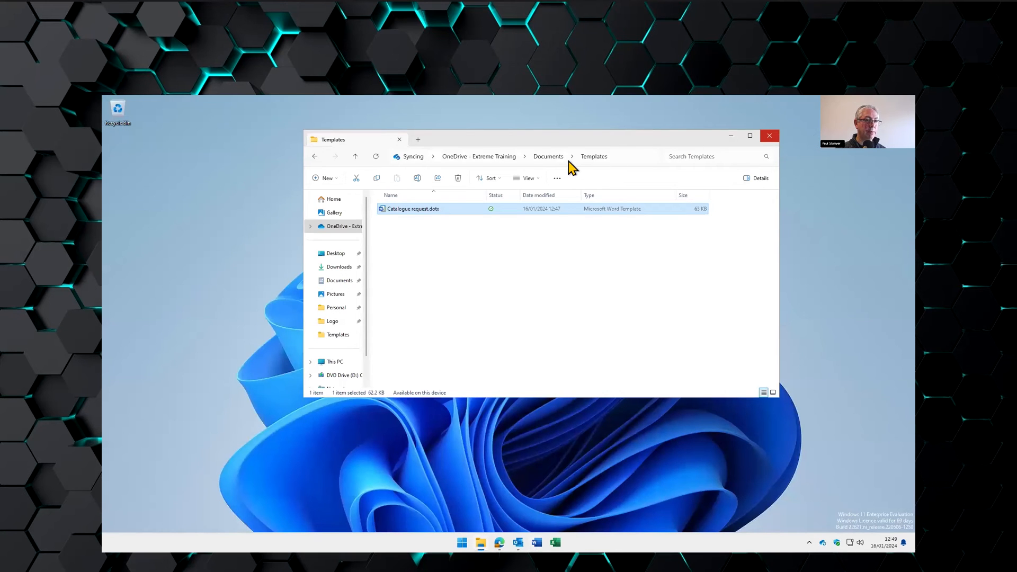
{"action": "left_click", "coordinate": [552, 150]}
{"action": "left_click", "coordinate": [511, 276]}
{"action": "left_click", "coordinate": [551, 151]}
{"action": "left_click", "coordinate": [551, 267]}
{"action": "left_click", "coordinate": [551, 160]}
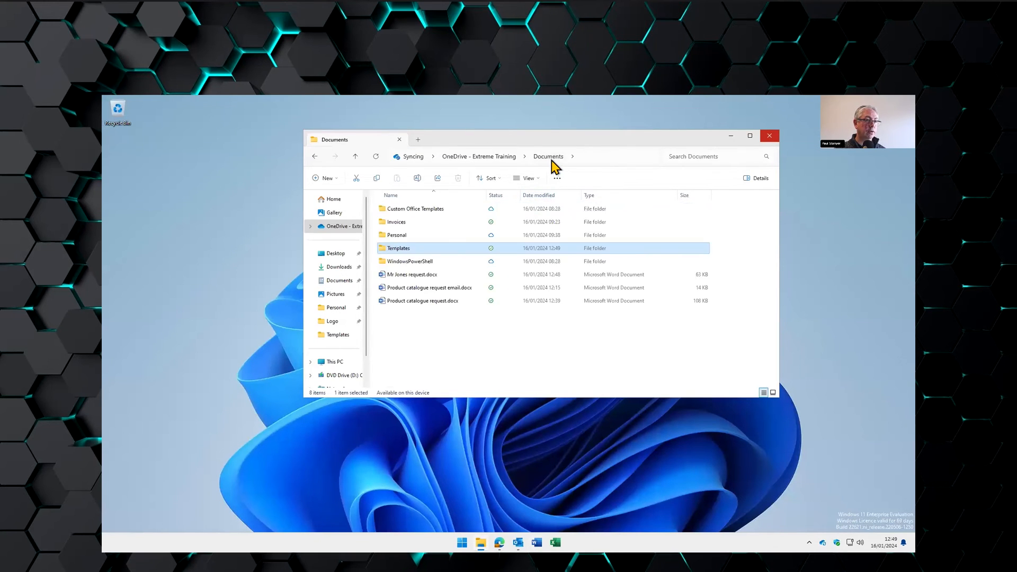
{"action": "left_click", "coordinate": [422, 277]}
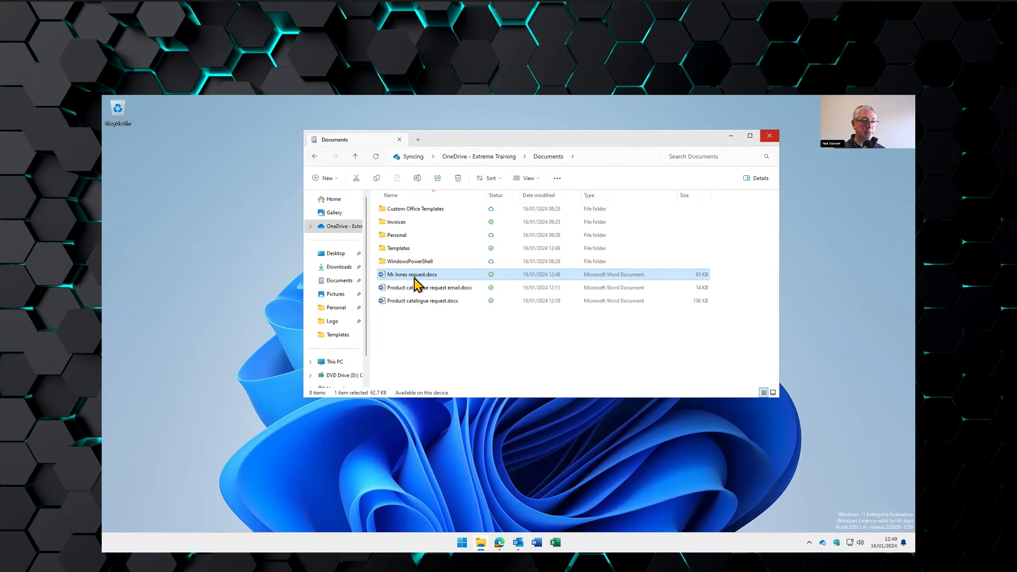
{"action": "double_click", "coordinate": [404, 248]}
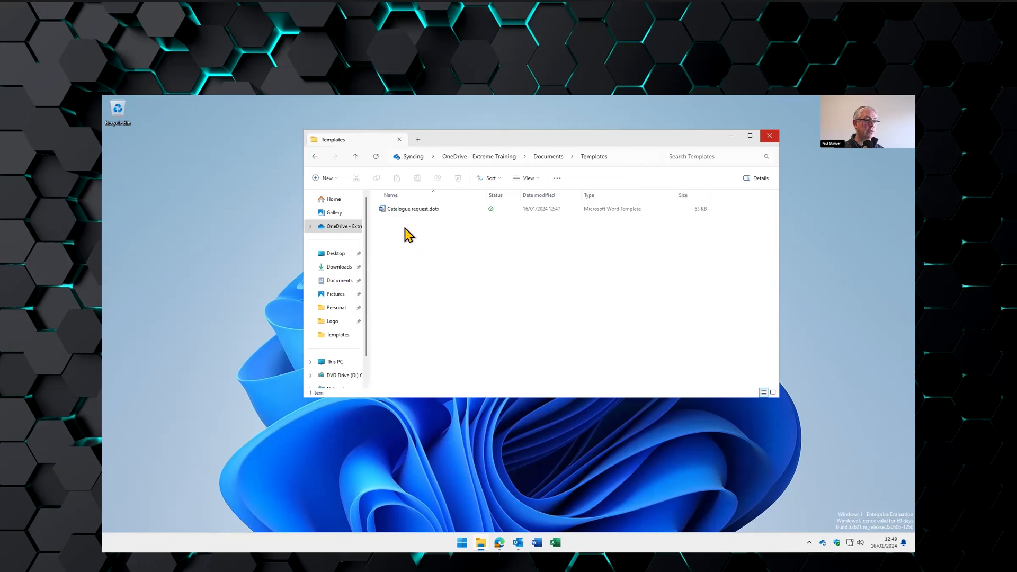
{"action": "left_click", "coordinate": [412, 209]}
{"action": "double_click", "coordinate": [412, 210]}
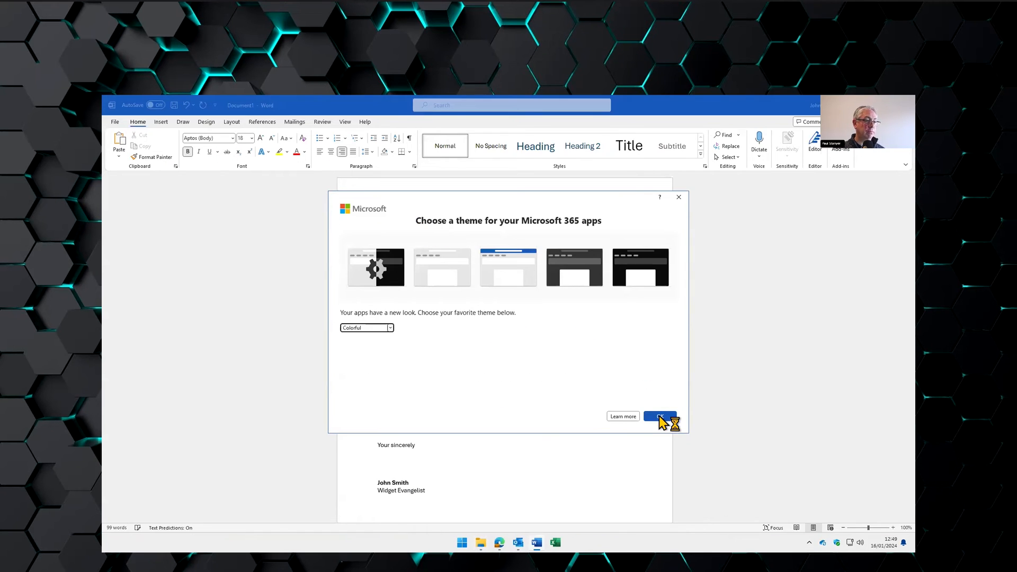
{"action": "left_click", "coordinate": [659, 417]}
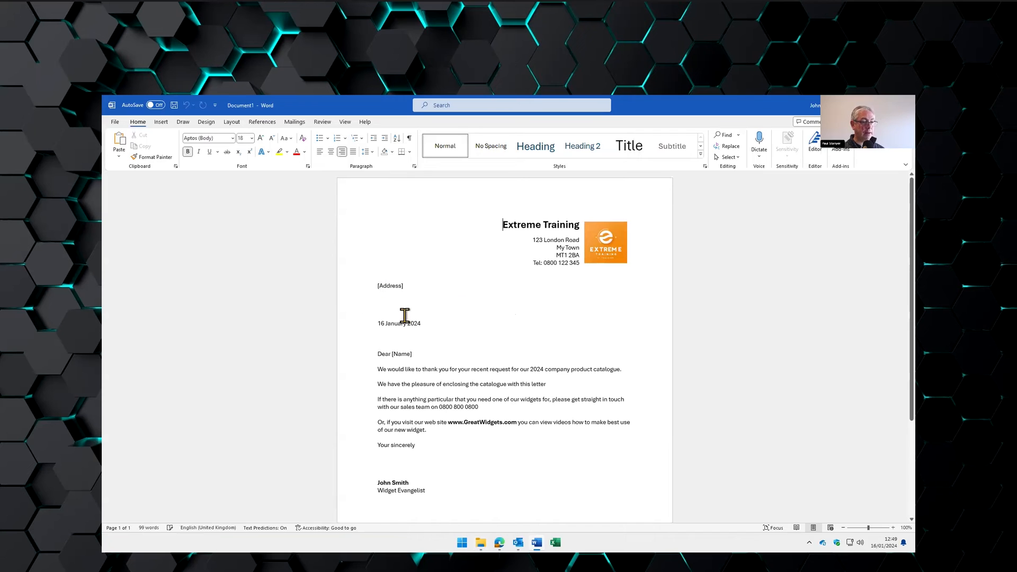
{"action": "left_click", "coordinate": [390, 306]}
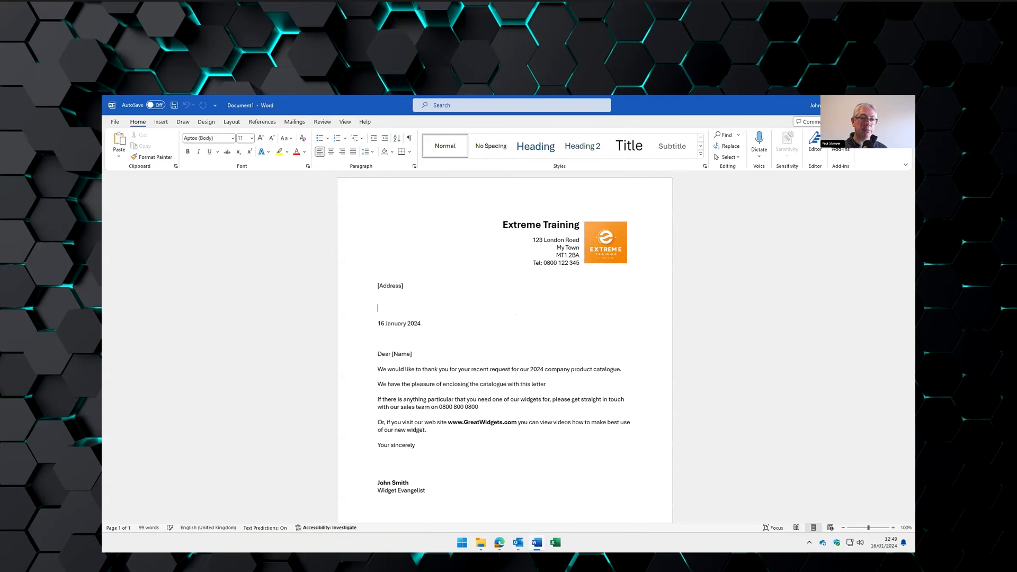
{"action": "left_click", "coordinate": [905, 105]}
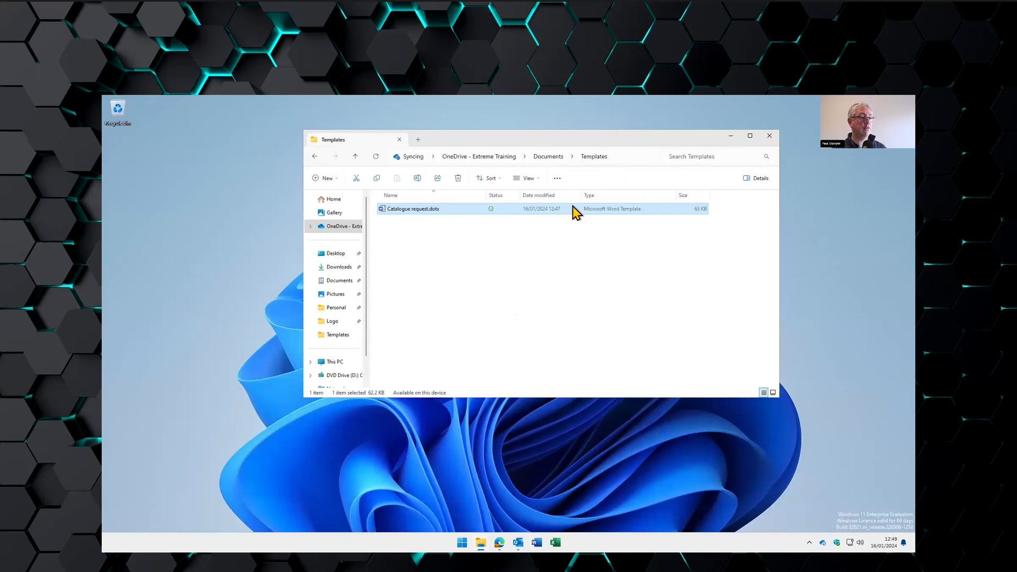
- Open the Catalogue request.dotx template file itself for editing
{"action": "right_click", "coordinate": [416, 214]}
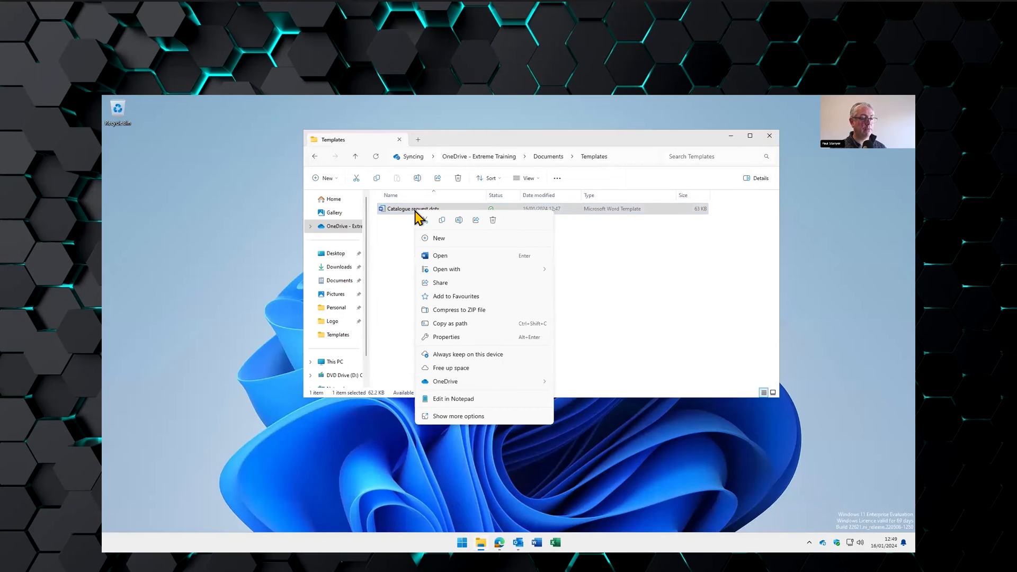
{"action": "left_click", "coordinate": [457, 416]}
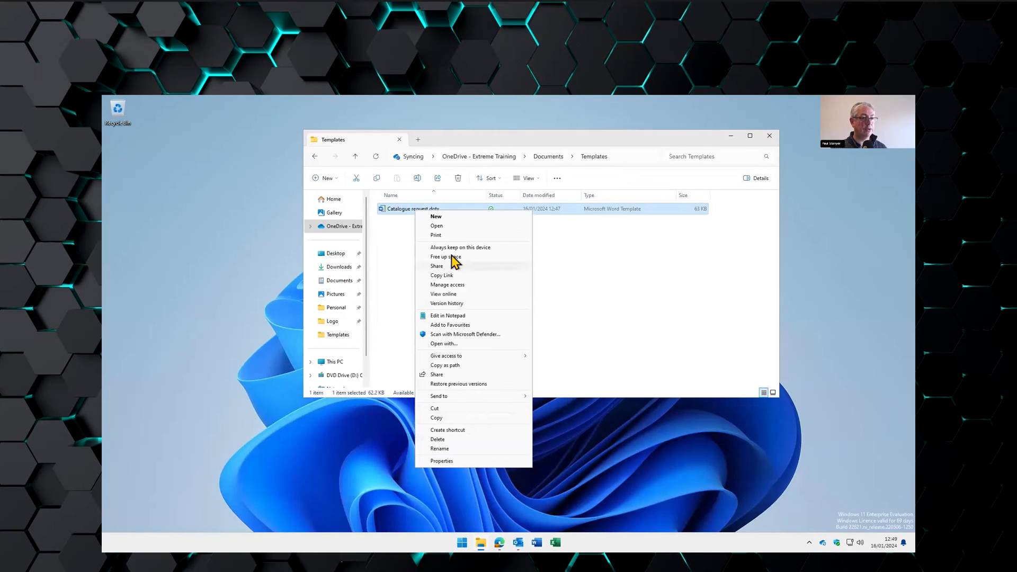
{"action": "left_click", "coordinate": [438, 226]}
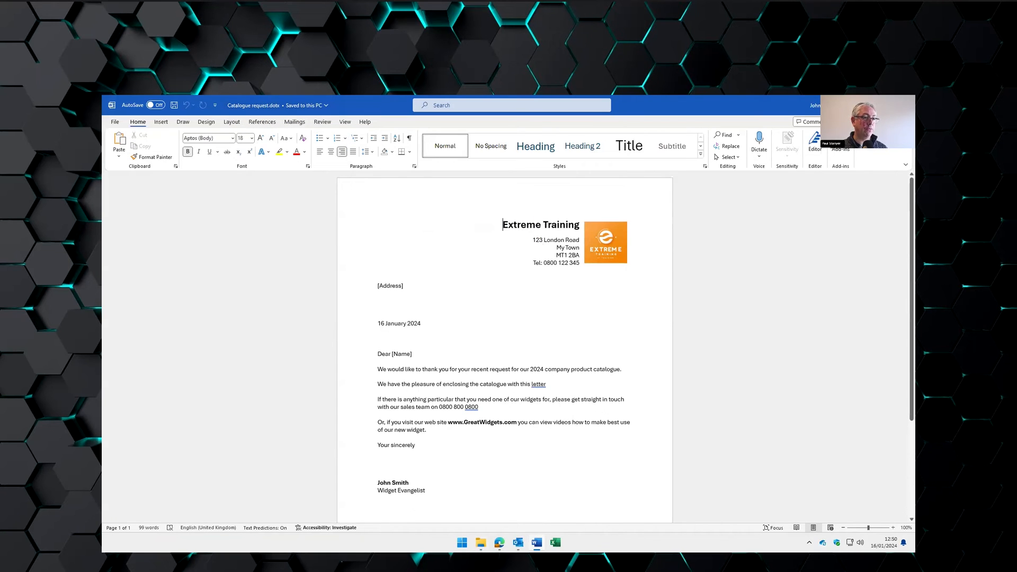
- Set the Extreme Training heading to Abadi Extra Light, then save and close the template
{"action": "left_click_drag", "start_coordinate": [502, 224], "coordinate": [579, 226]}
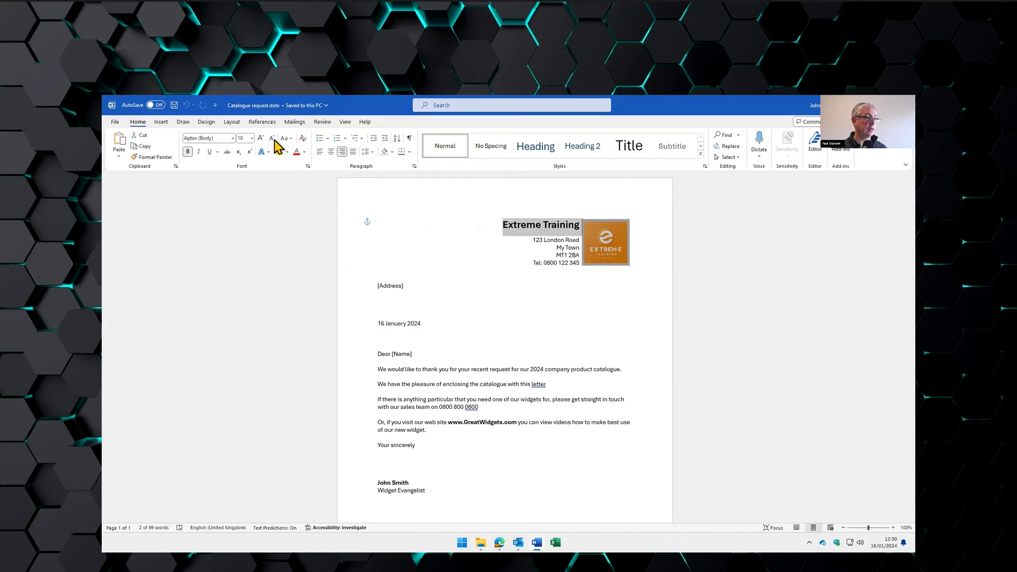
{"action": "left_click", "coordinate": [233, 138]}
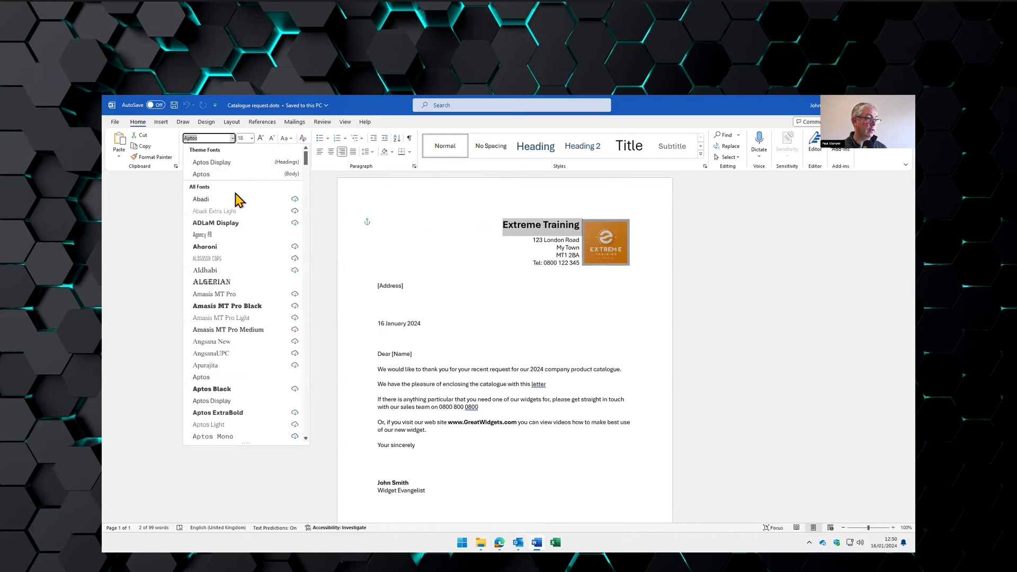
{"action": "left_click", "coordinate": [235, 215]}
{"action": "left_click", "coordinate": [412, 225]}
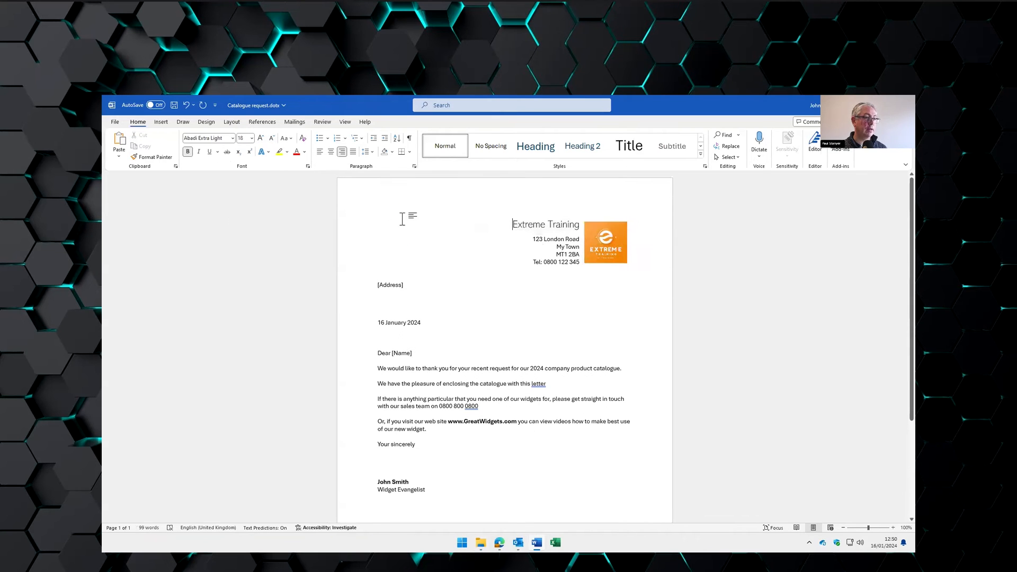
{"action": "left_click", "coordinate": [173, 106]}
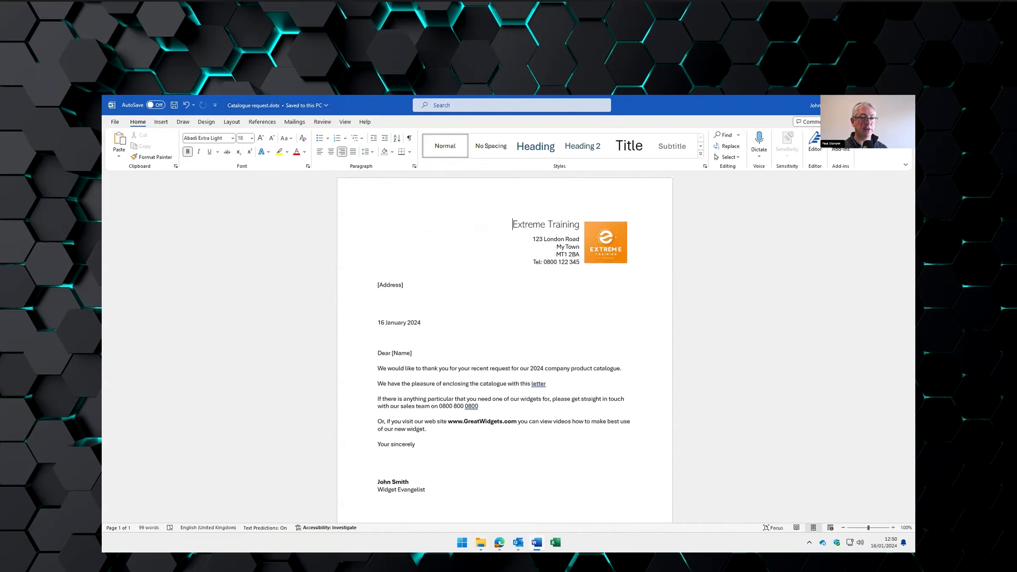
{"action": "left_click", "coordinate": [904, 105]}
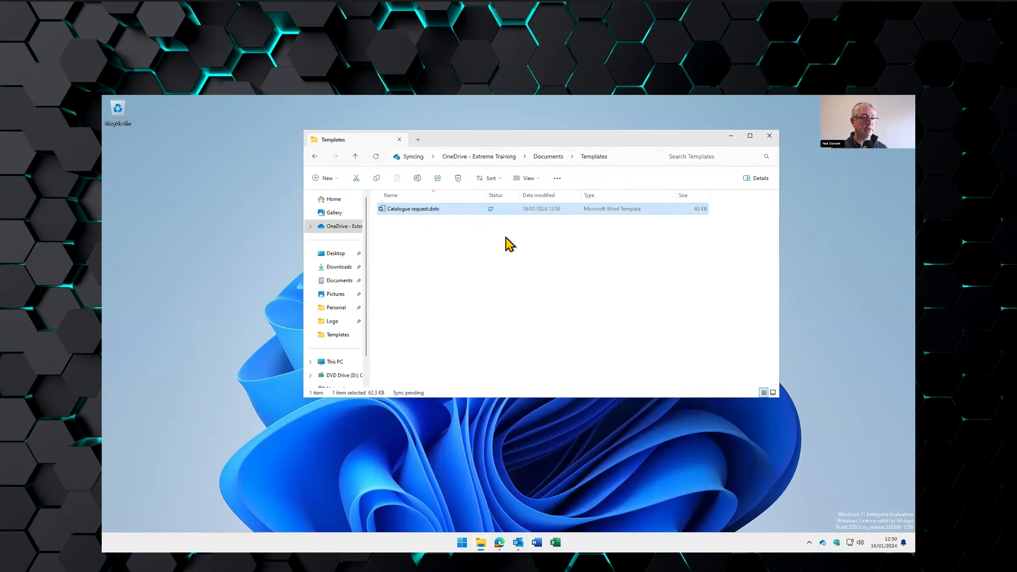
- Create a new letter from Catalogue request.dotx, then switch to Excel's start screen
{"action": "double_click", "coordinate": [427, 213]}
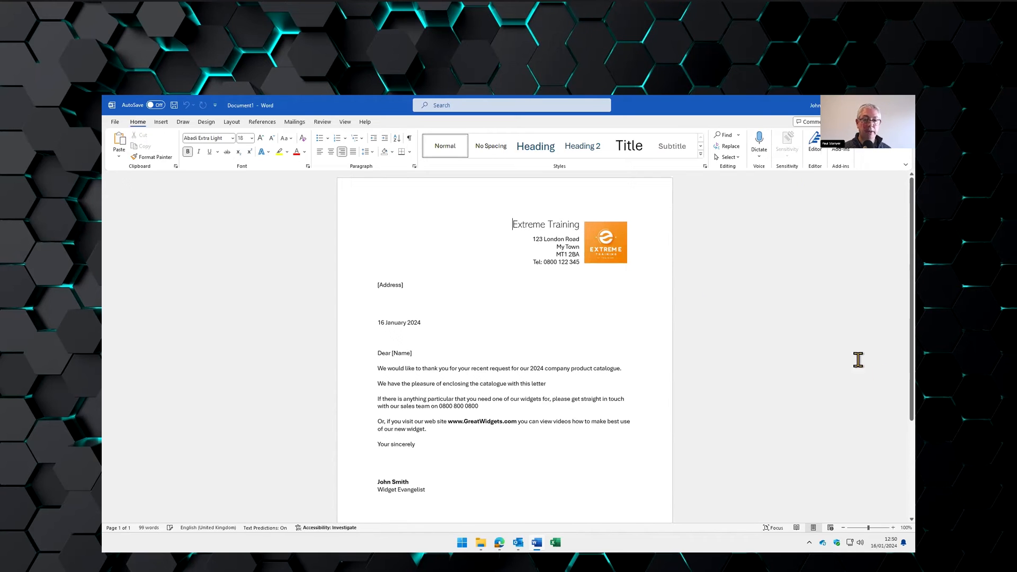
{"action": "left_click", "coordinate": [746, 274]}
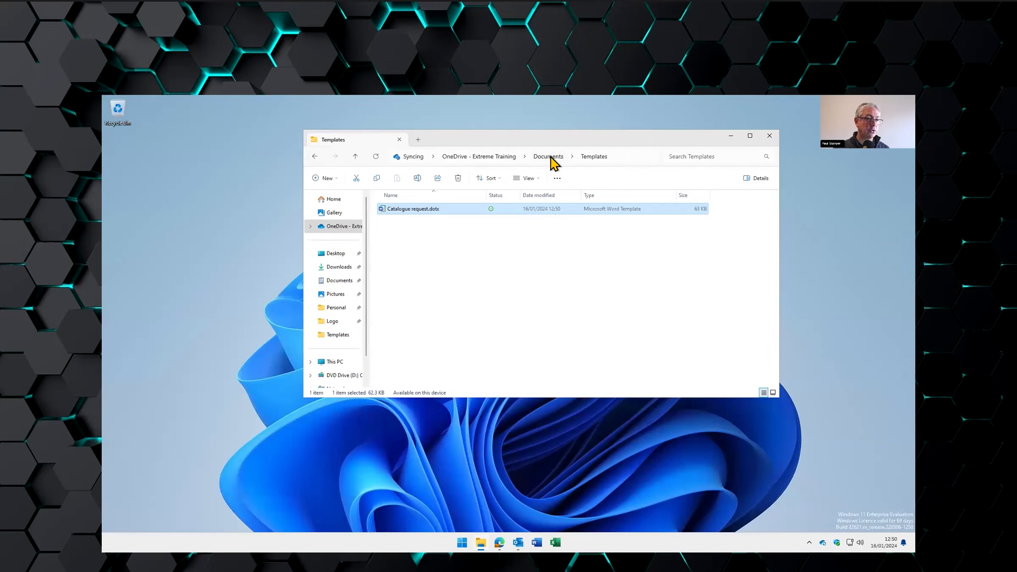
{"action": "left_click", "coordinate": [555, 543]}
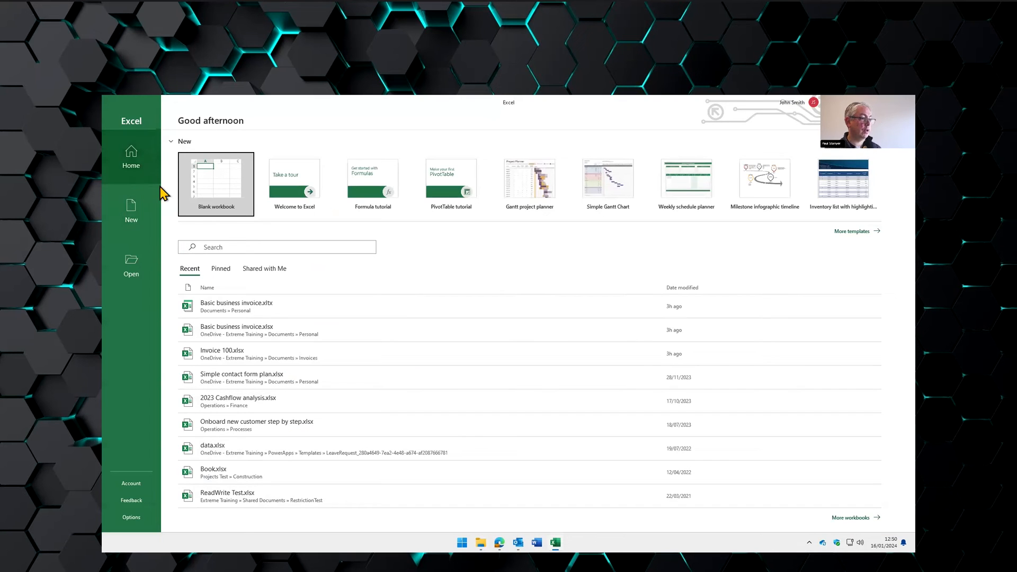
- Search Excel's templates for 'invoice' and create a workbook from Basic business invoice
{"action": "left_click", "coordinate": [139, 158]}
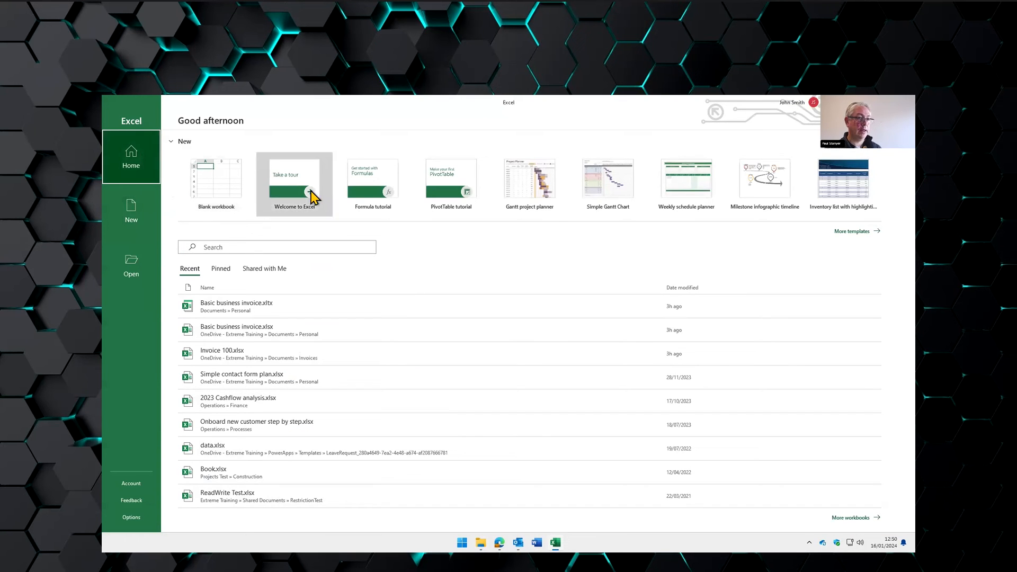
{"action": "left_click", "coordinate": [845, 233]}
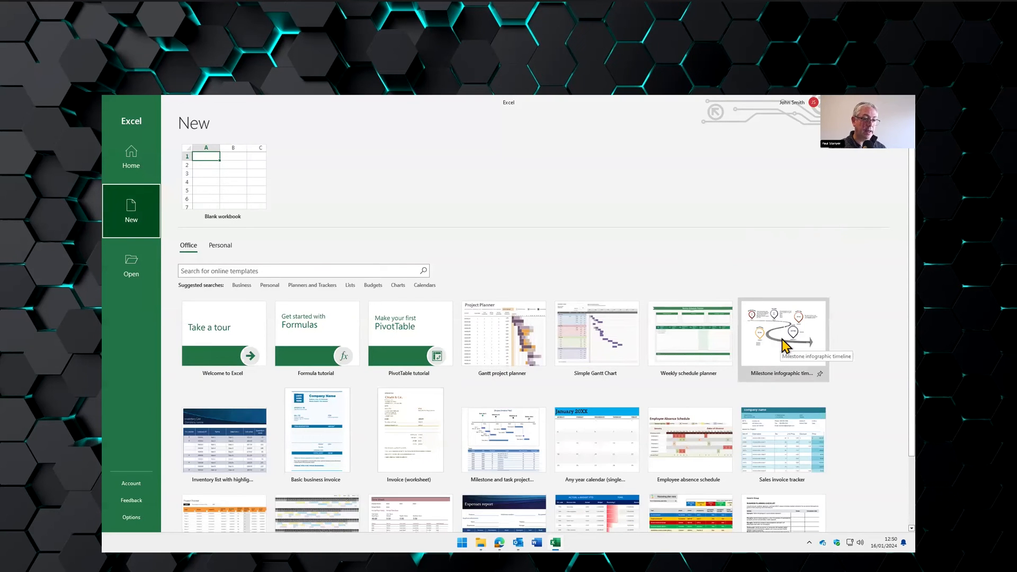
{"action": "scroll", "coordinate": [710, 345], "scroll_direction": "down", "scroll_amount": 1}
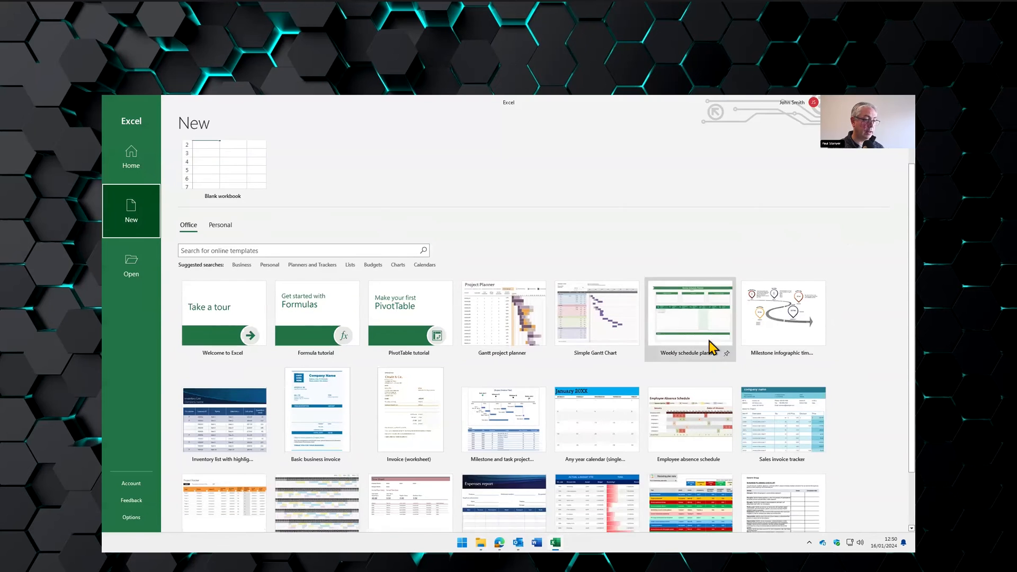
{"action": "left_click", "coordinate": [339, 230]}
{"action": "type", "text": "invoice"}
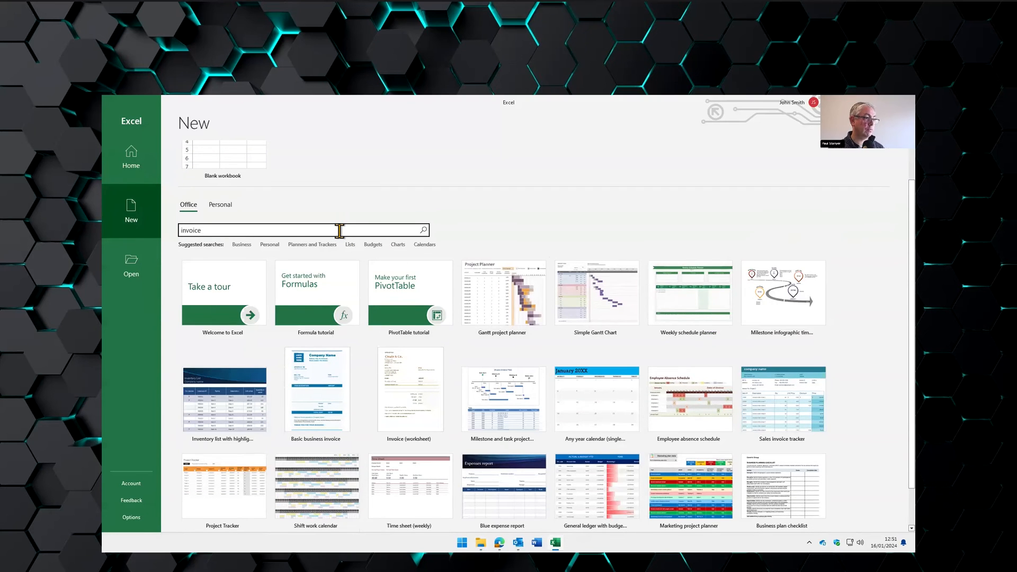
{"action": "key", "text": "Return"}
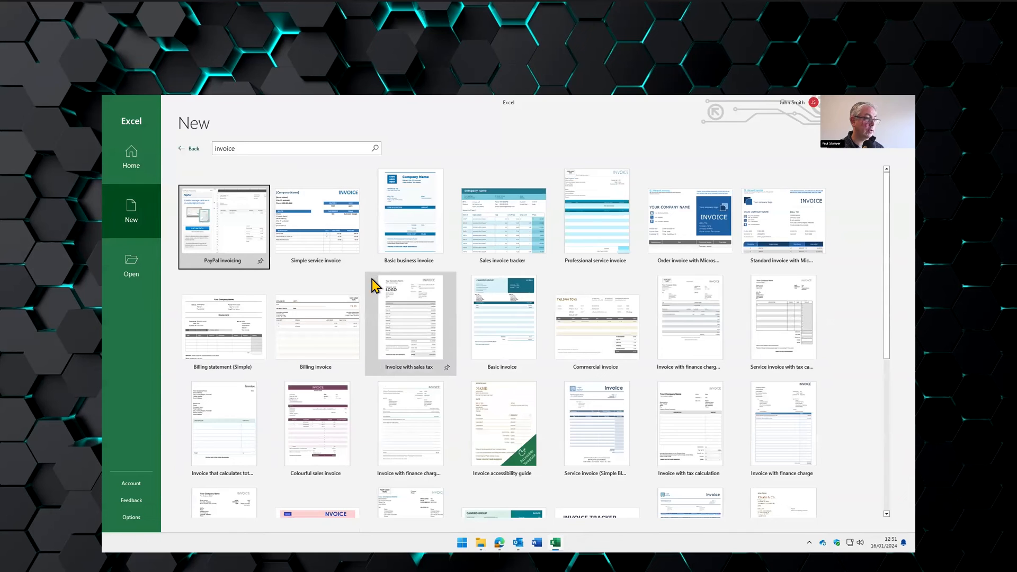
{"action": "left_click", "coordinate": [417, 197]}
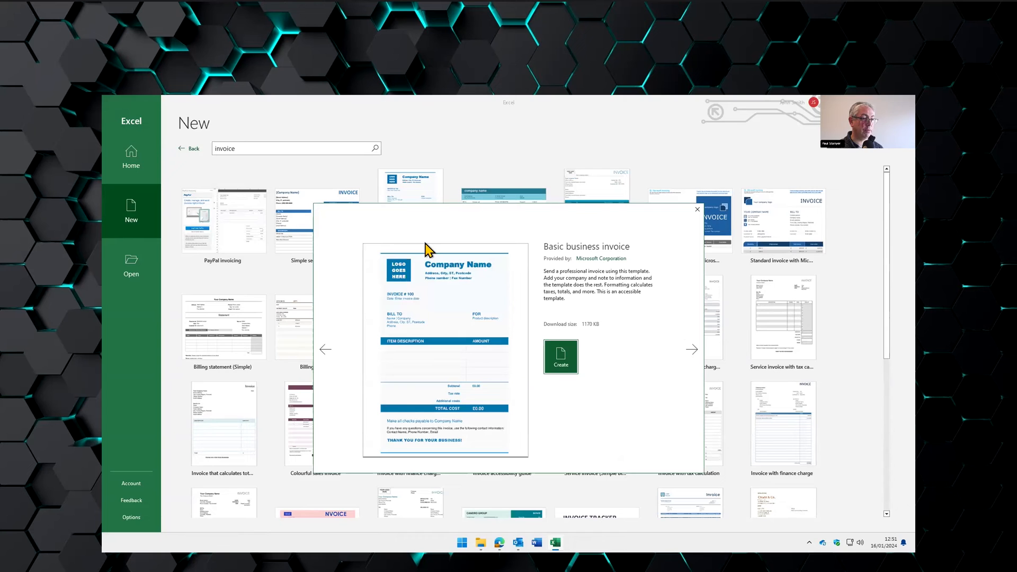
{"action": "left_click", "coordinate": [558, 363]}
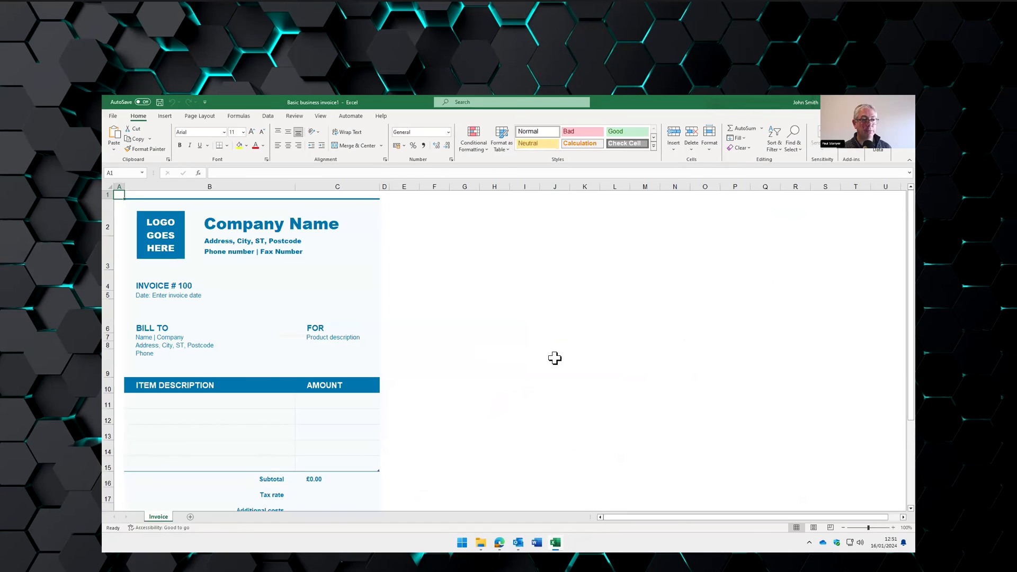
- Start inserting a picture from This Device at the LOGO GOES HERE placeholder, then cancel
{"action": "left_click", "coordinate": [174, 227]}
{"action": "left_click", "coordinate": [429, 219]}
{"action": "left_click", "coordinate": [165, 116]}
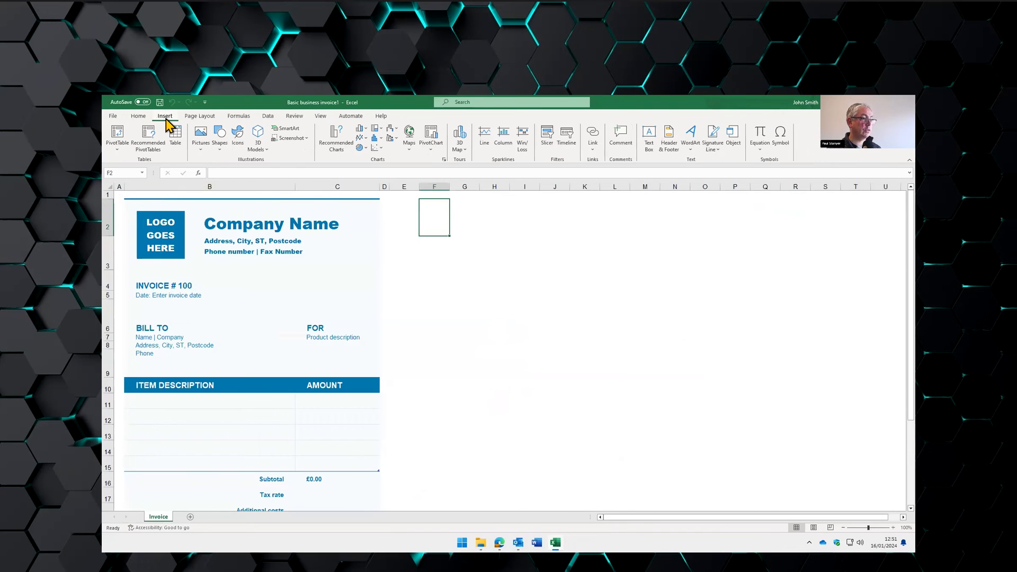
{"action": "left_click", "coordinate": [201, 136]}
{"action": "mouse_move", "coordinate": [216, 164]}
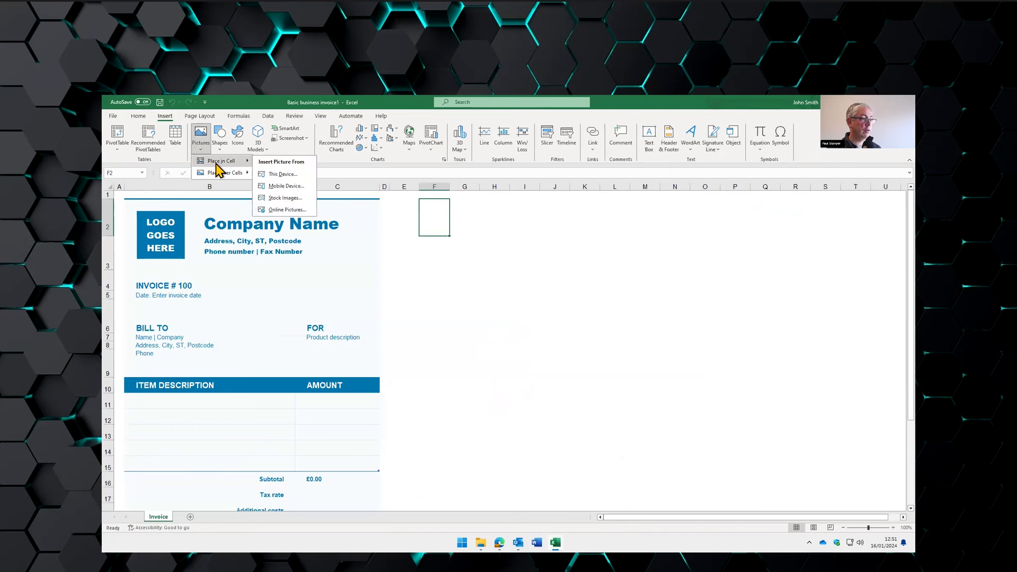
{"action": "left_click", "coordinate": [274, 173]}
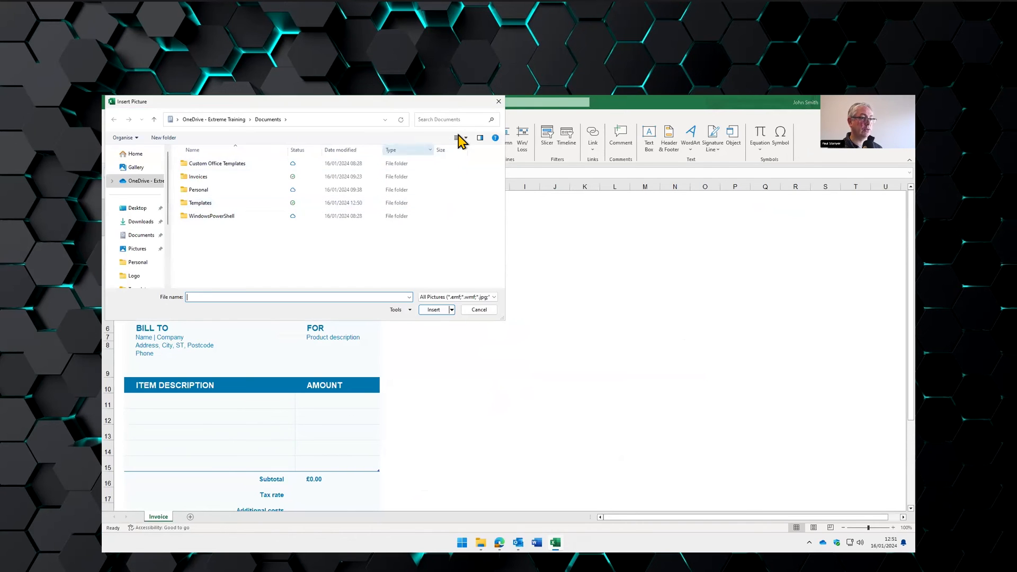
{"action": "left_click", "coordinate": [499, 101]}
- Insert the orange logo image from Pictures > Logo into the invoice via Place in Cell > This Device
{"action": "left_click", "coordinate": [154, 221]}
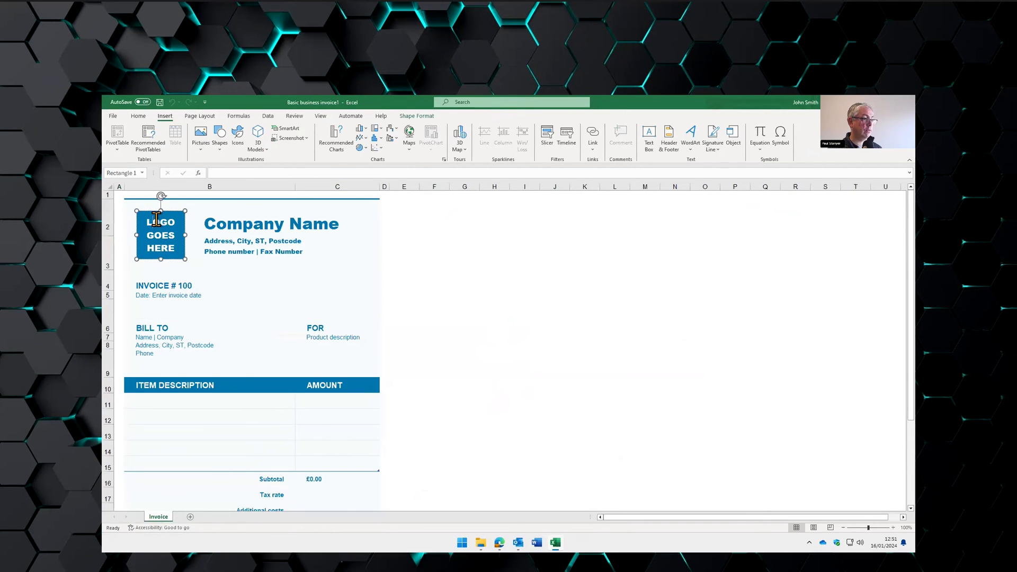
{"action": "left_click", "coordinate": [125, 218]}
{"action": "left_click", "coordinate": [158, 204]}
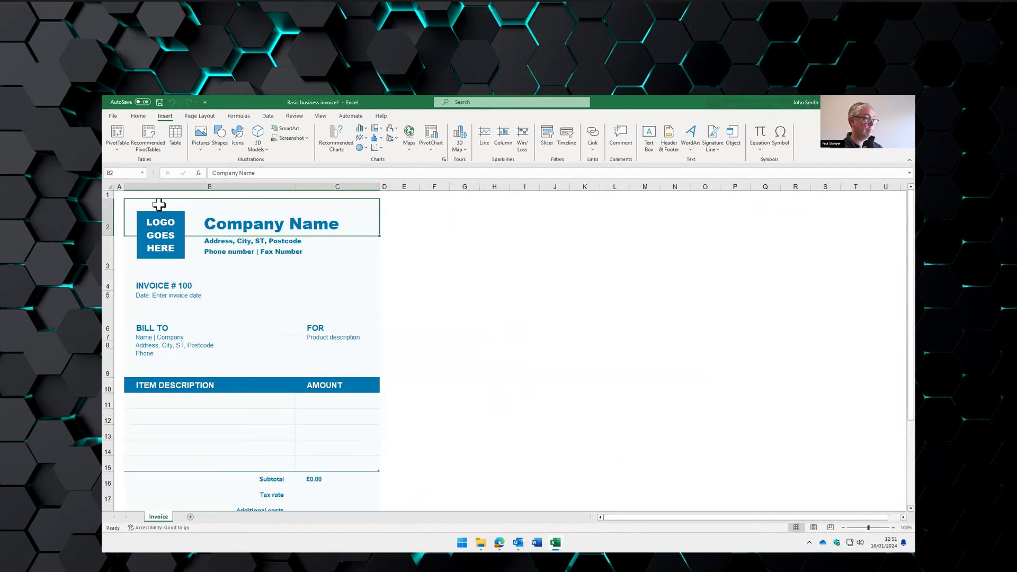
{"action": "left_click", "coordinate": [156, 215]}
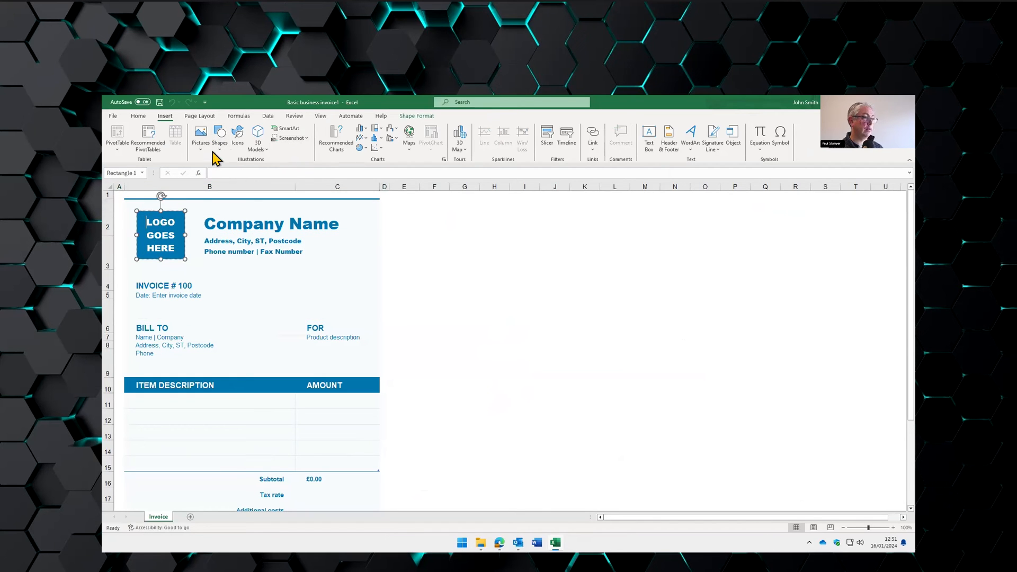
{"action": "left_click", "coordinate": [201, 135]}
{"action": "mouse_move", "coordinate": [248, 161]}
{"action": "left_click", "coordinate": [275, 175]}
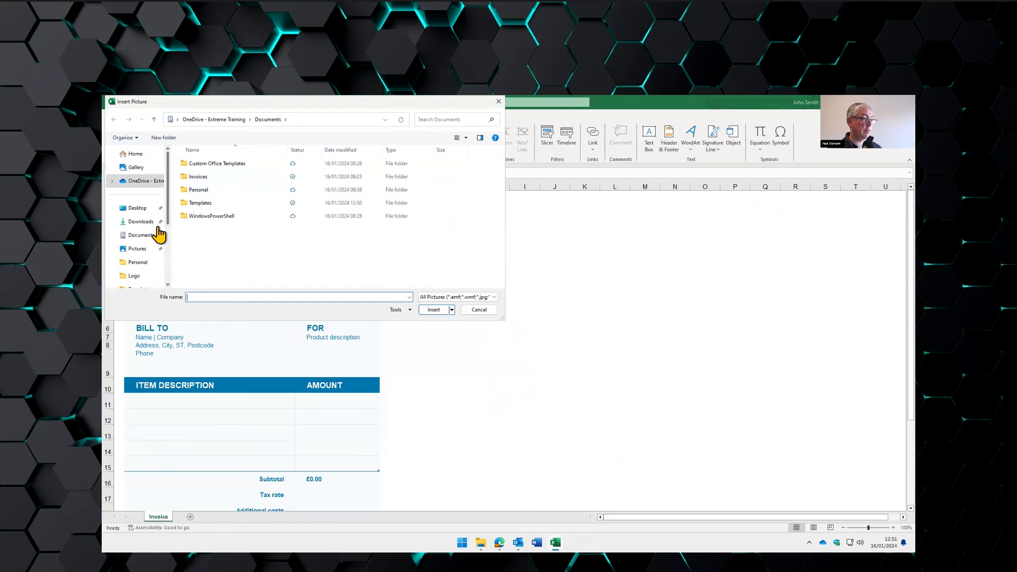
{"action": "left_click", "coordinate": [137, 248]}
{"action": "left_click", "coordinate": [201, 178]}
{"action": "double_click", "coordinate": [202, 183]}
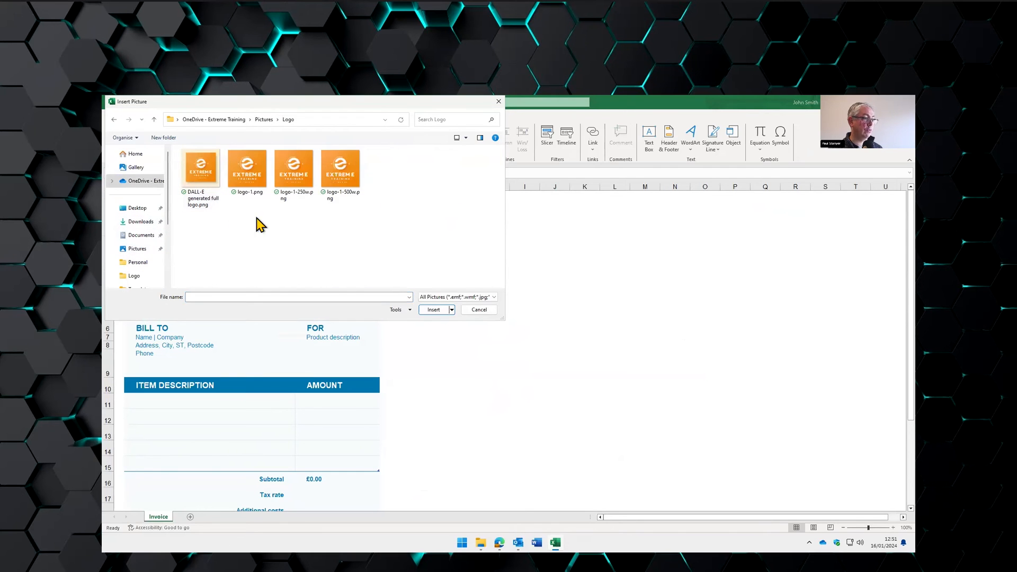
{"action": "double_click", "coordinate": [294, 169]}
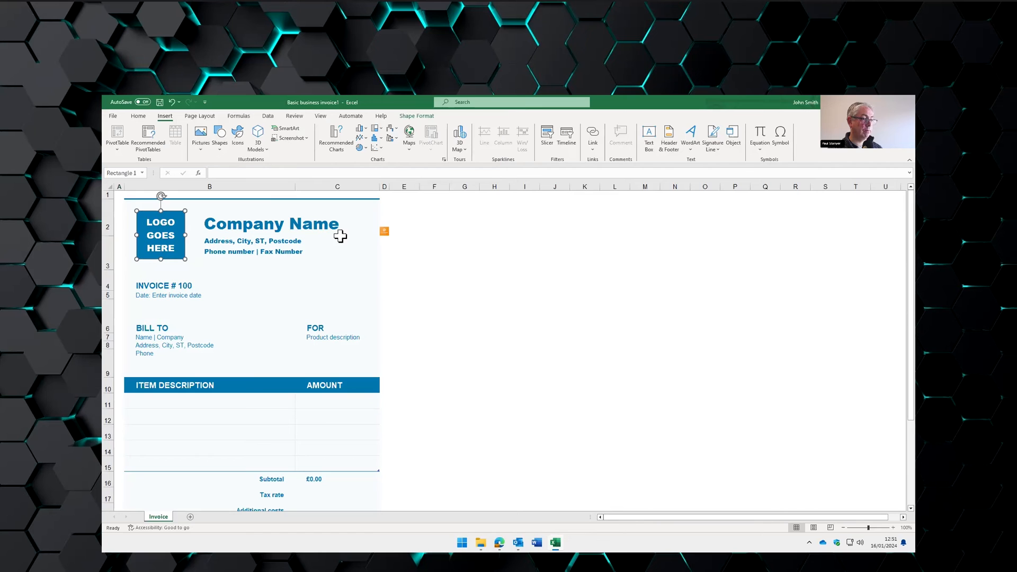
{"action": "left_click", "coordinate": [386, 231]}
- Insert the Extreme Training logo file and resize it onto the invoice's logo placeholder
{"action": "left_click", "coordinate": [397, 250]}
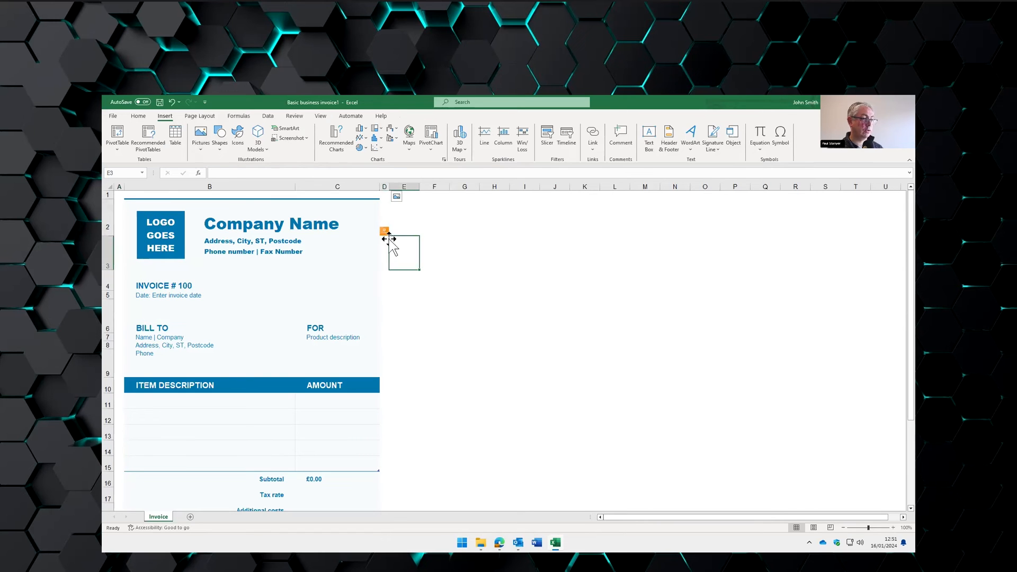
{"action": "left_click", "coordinate": [383, 230]}
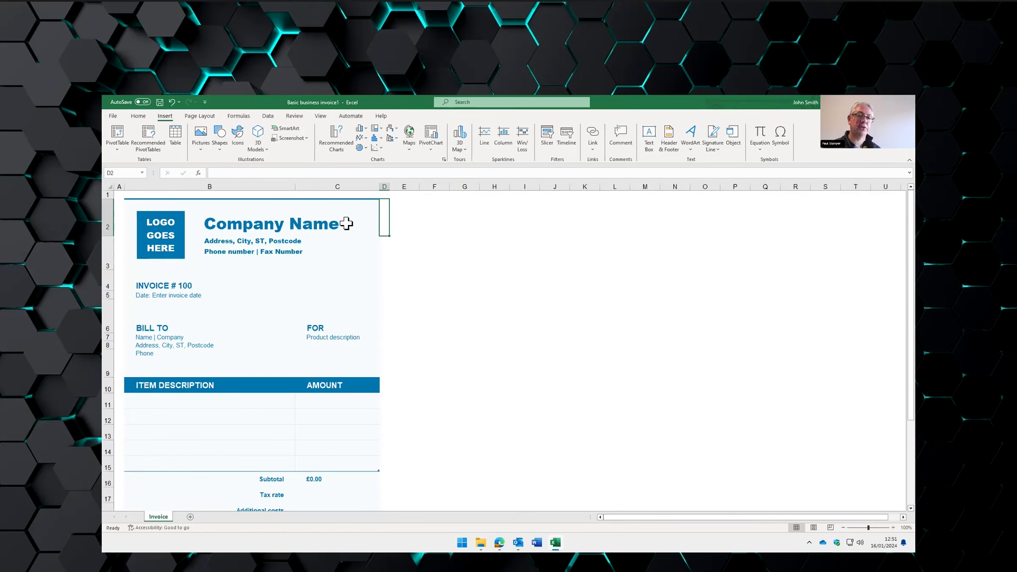
{"action": "left_click", "coordinate": [169, 247]}
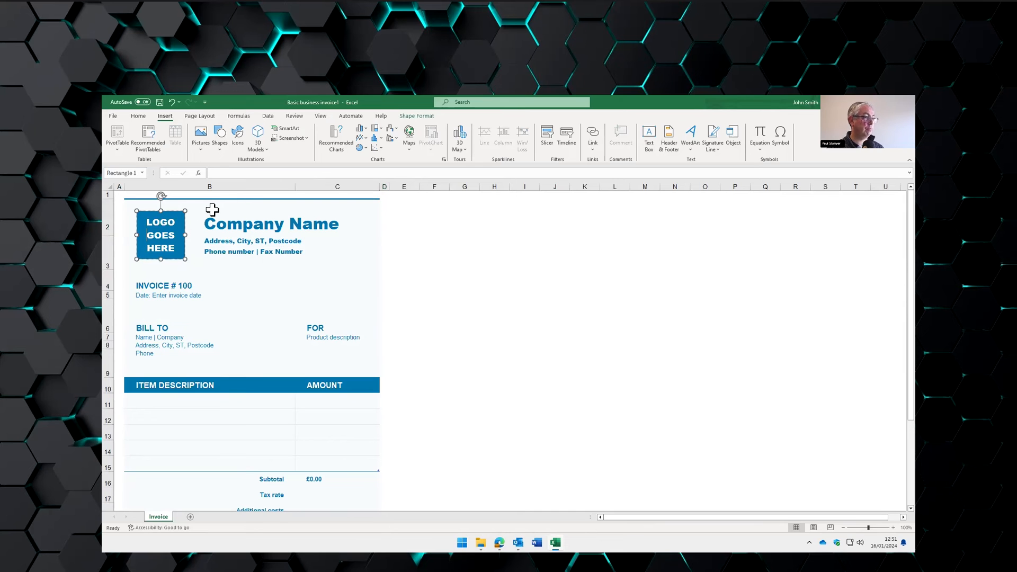
{"action": "left_click", "coordinate": [202, 139]}
{"action": "mouse_move", "coordinate": [238, 172]}
{"action": "left_click", "coordinate": [274, 186]}
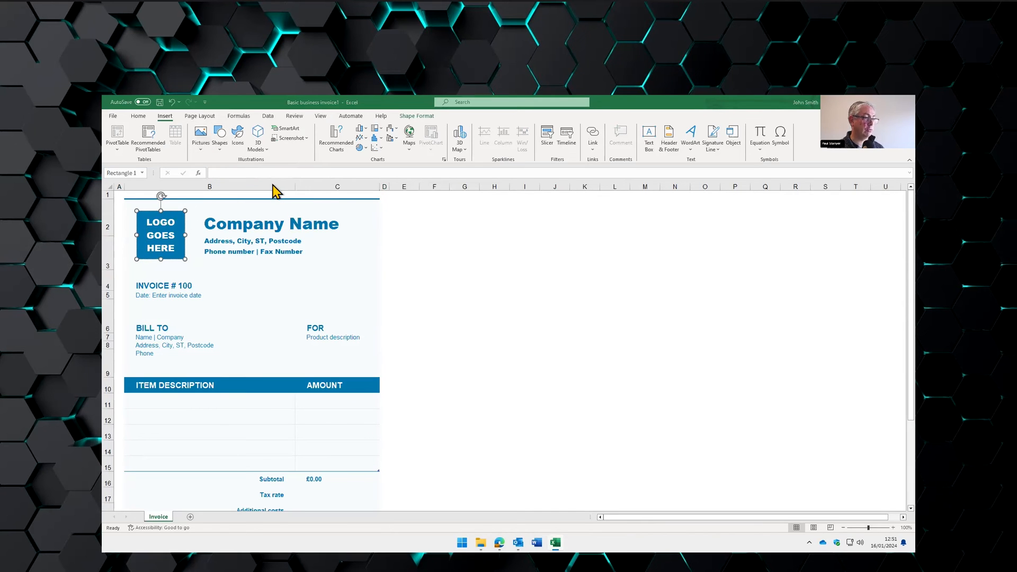
{"action": "double_click", "coordinate": [290, 174]}
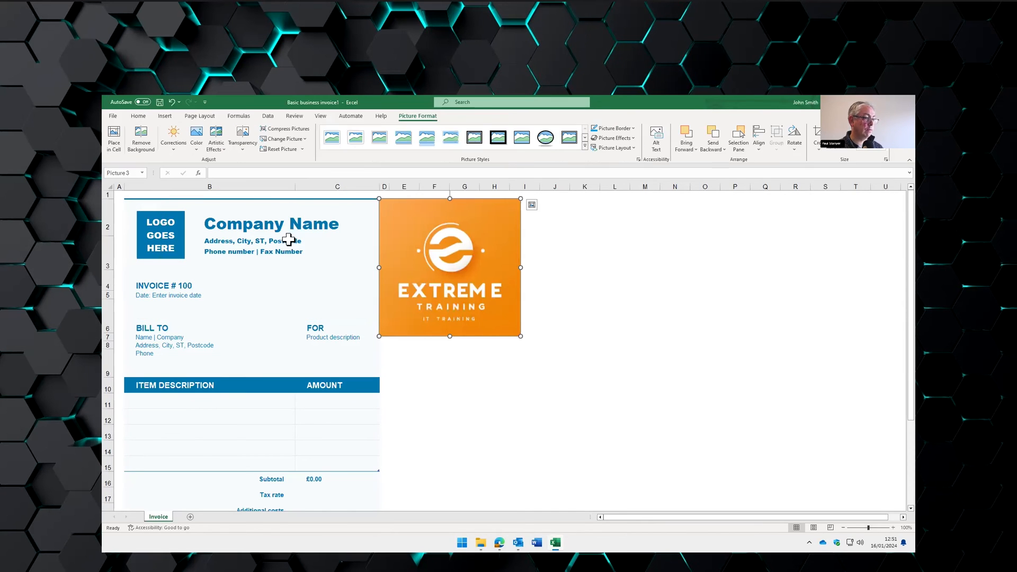
{"action": "left_click_drag", "start_coordinate": [521, 335], "coordinate": [356, 236]}
- Change the company name heading in B2 to Extreme Training, fixing the typo
{"action": "double_click", "coordinate": [220, 222]}
{"action": "type", "text": "Extyreme Trainin"}
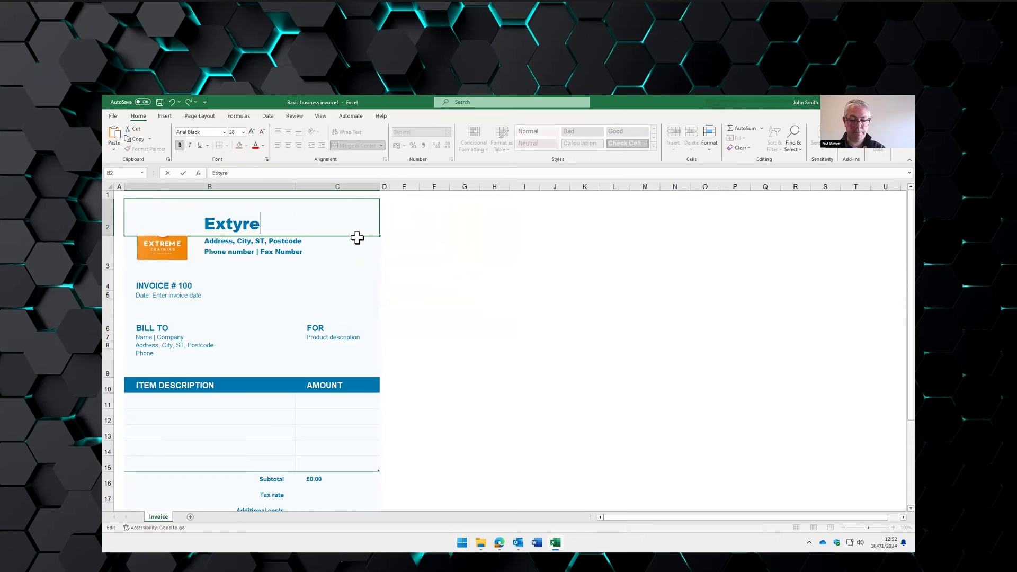
{"action": "type", "text": "g"}
{"action": "left_click", "coordinate": [244, 224]}
{"action": "key", "text": "BackSpace"}
{"action": "left_click", "coordinate": [234, 245]}
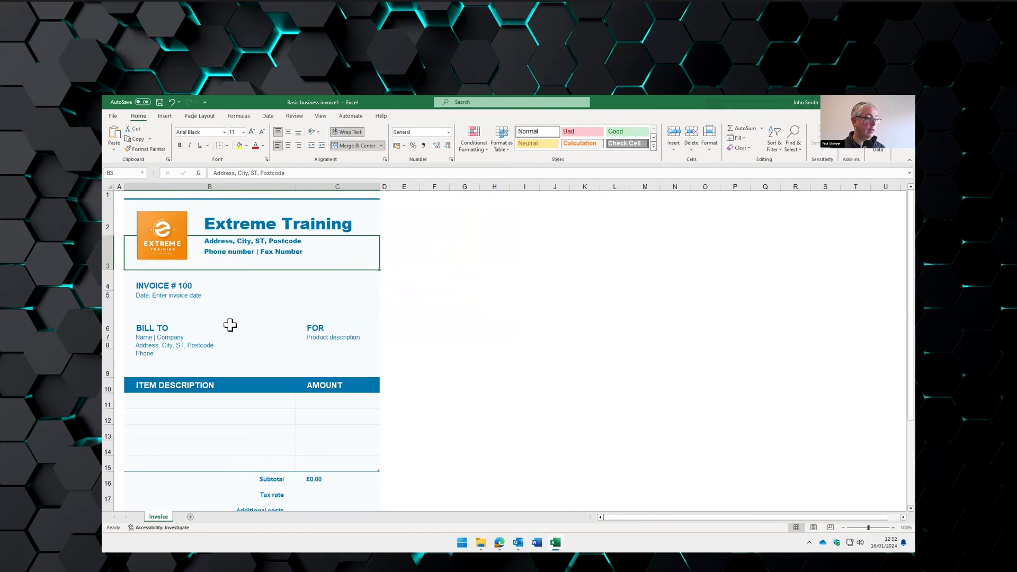
{"action": "scroll", "coordinate": [230, 325], "scroll_direction": "down", "scroll_amount": 1}
- Set the tax rate in C17 to 20%, formatted as Percentage
{"action": "left_click", "coordinate": [318, 447]}
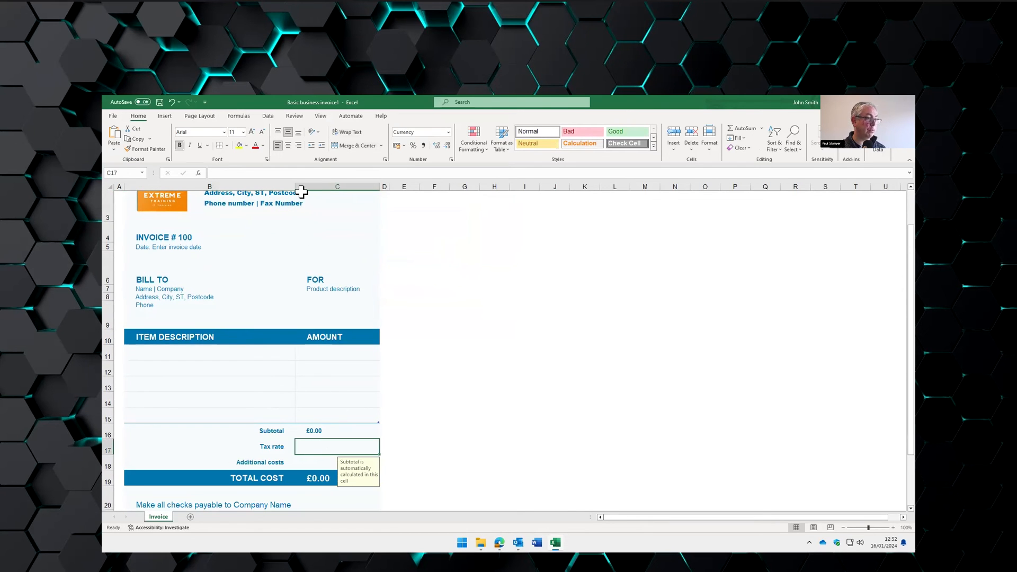
{"action": "type", "text": "20"}
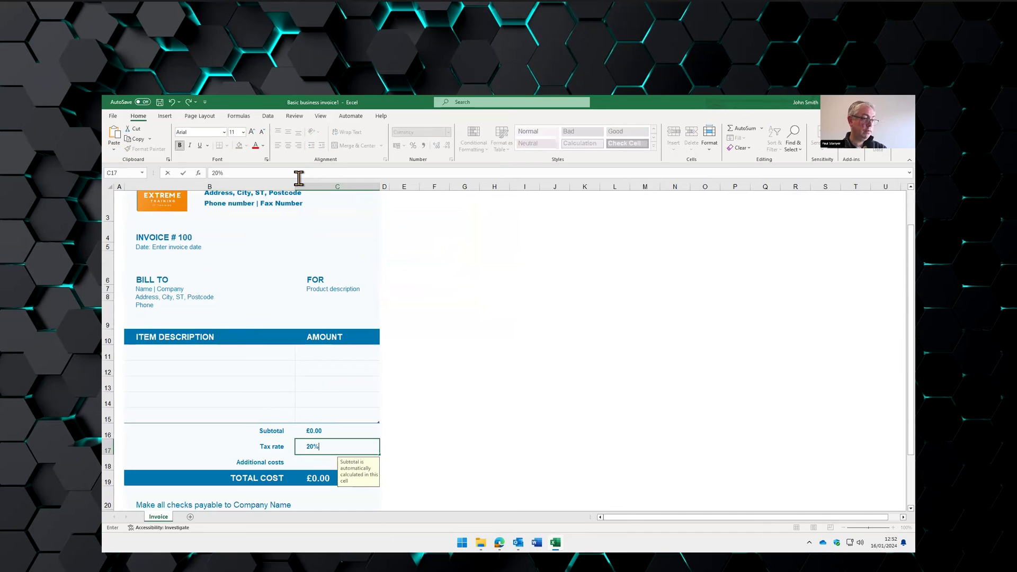
{"action": "type", "text": "%"}
{"action": "key", "text": "Return"}
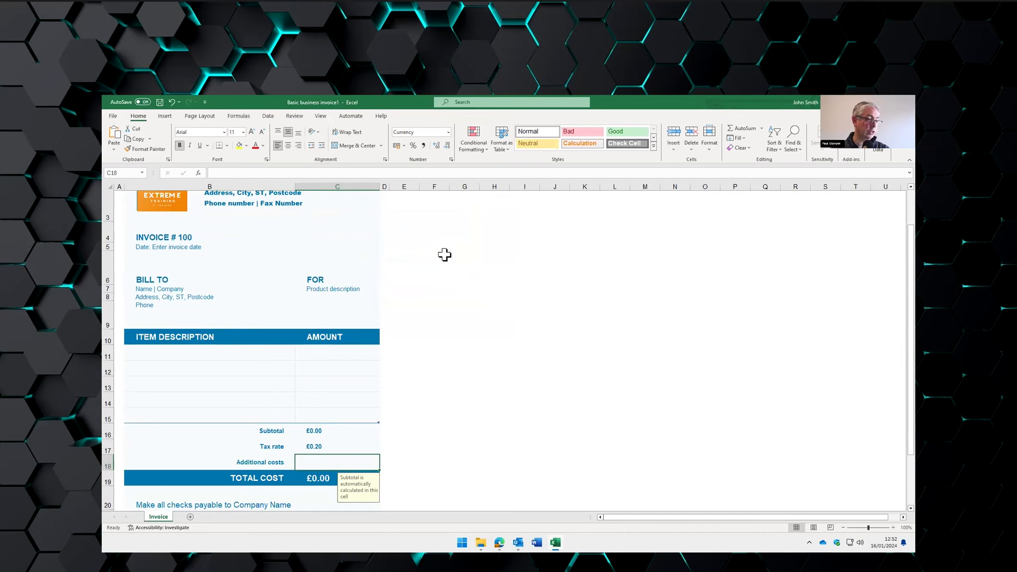
{"action": "key", "text": "Up"}
{"action": "left_click", "coordinate": [448, 132]}
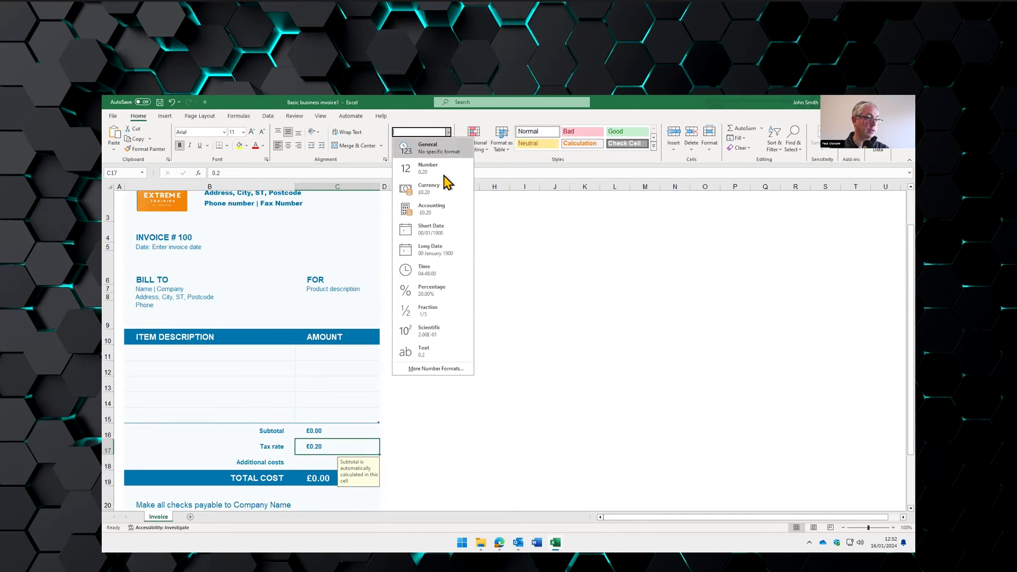
{"action": "left_click", "coordinate": [439, 291]}
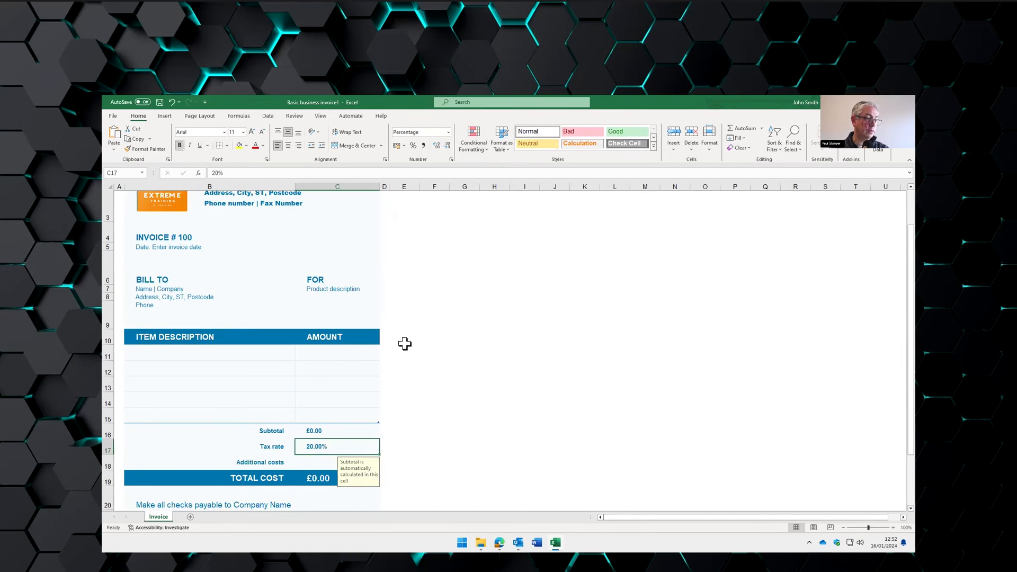
{"action": "left_click", "coordinate": [402, 352]}
- Add a Widget 1 item in B11 with amount 10 in C11, giving a £12.00 total
{"action": "left_click", "coordinate": [243, 354]}
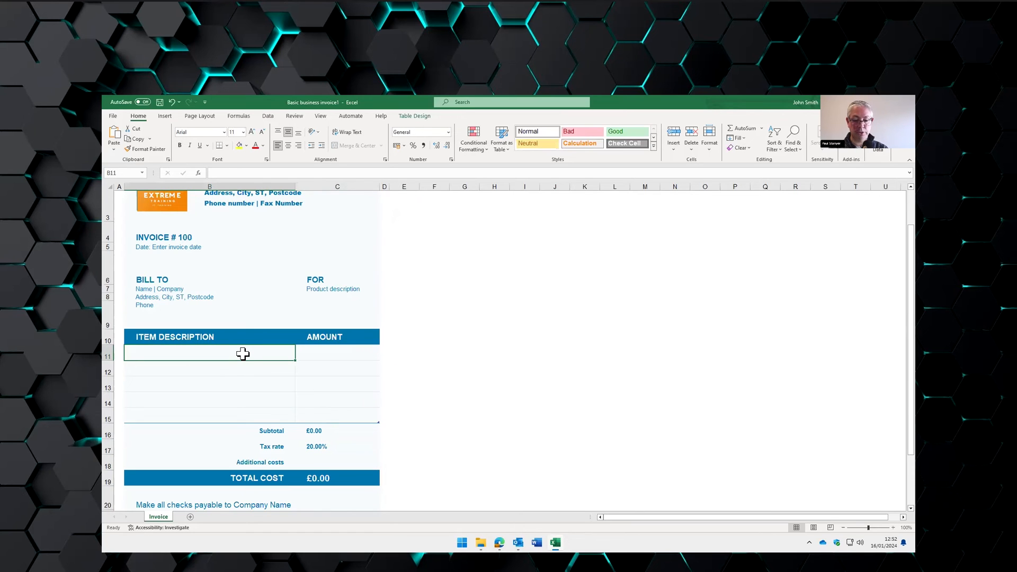
{"action": "type", "text": "Widget 1"}
{"action": "key", "text": "Tab"}
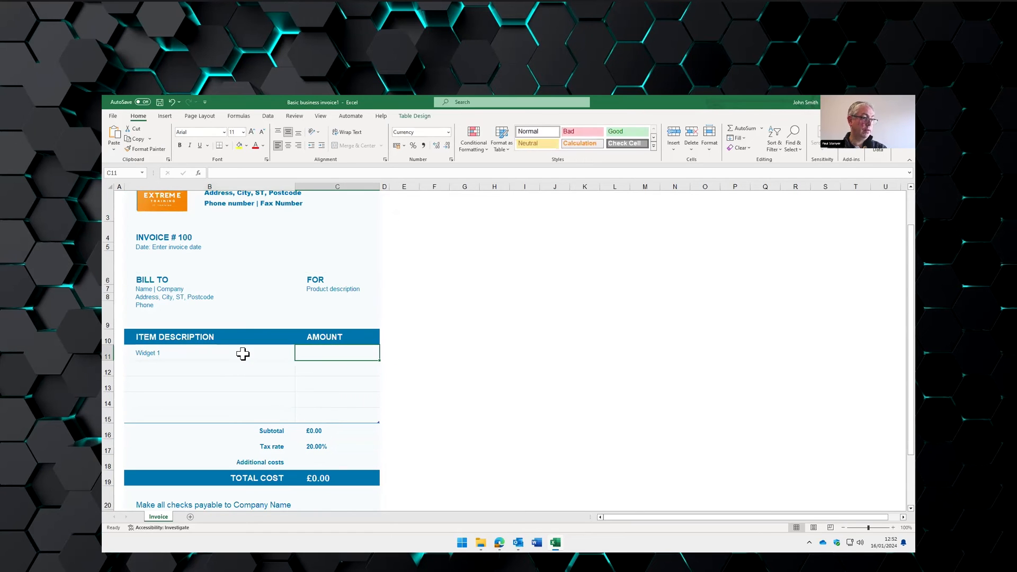
{"action": "key", "text": "End"}
{"action": "key", "text": "Return"}
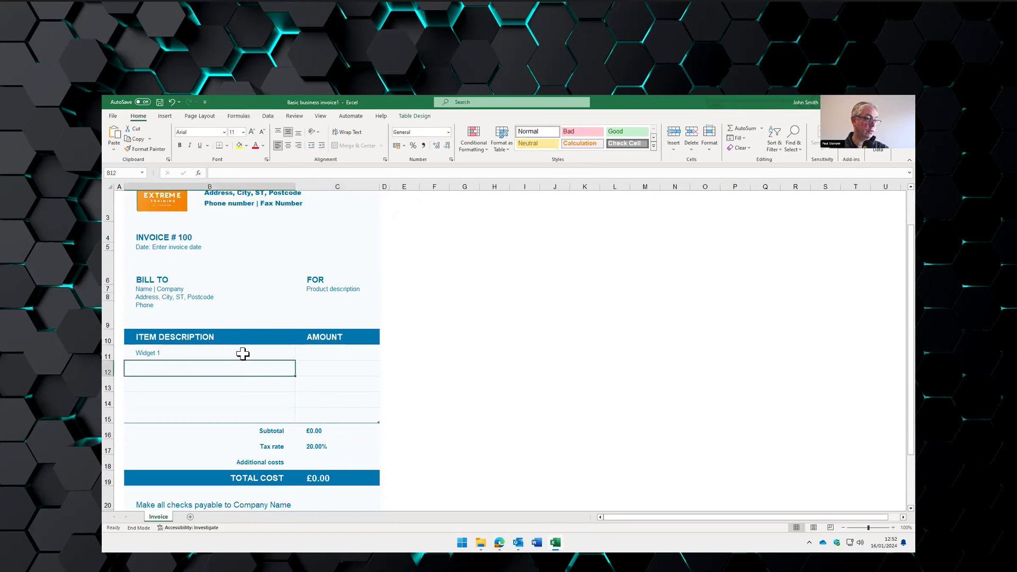
{"action": "left_click", "coordinate": [317, 351]}
{"action": "type", "text": "10"}
{"action": "key", "text": "Return"}
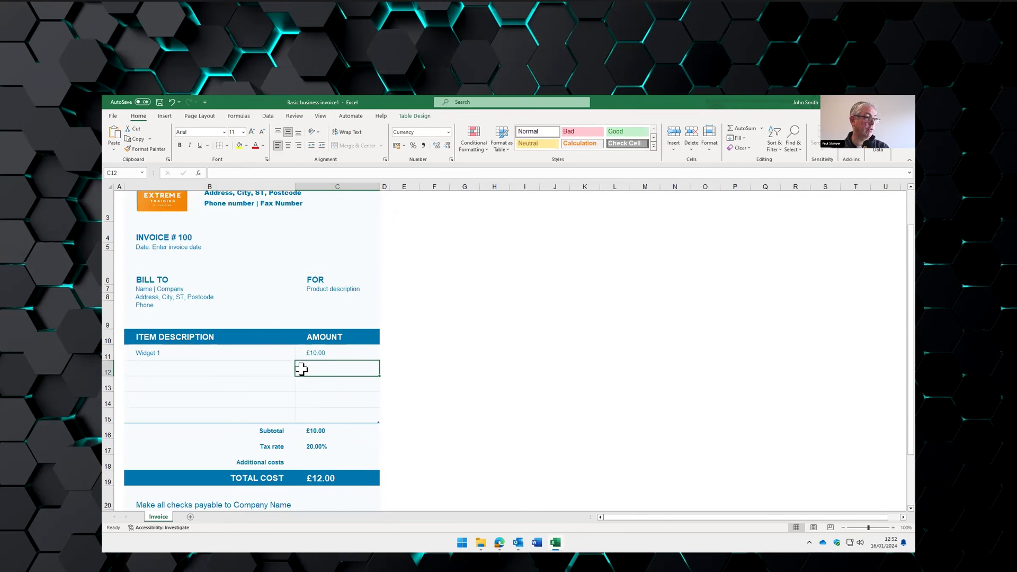
{"action": "scroll", "coordinate": [264, 324], "scroll_direction": "up", "scroll_amount": 1}
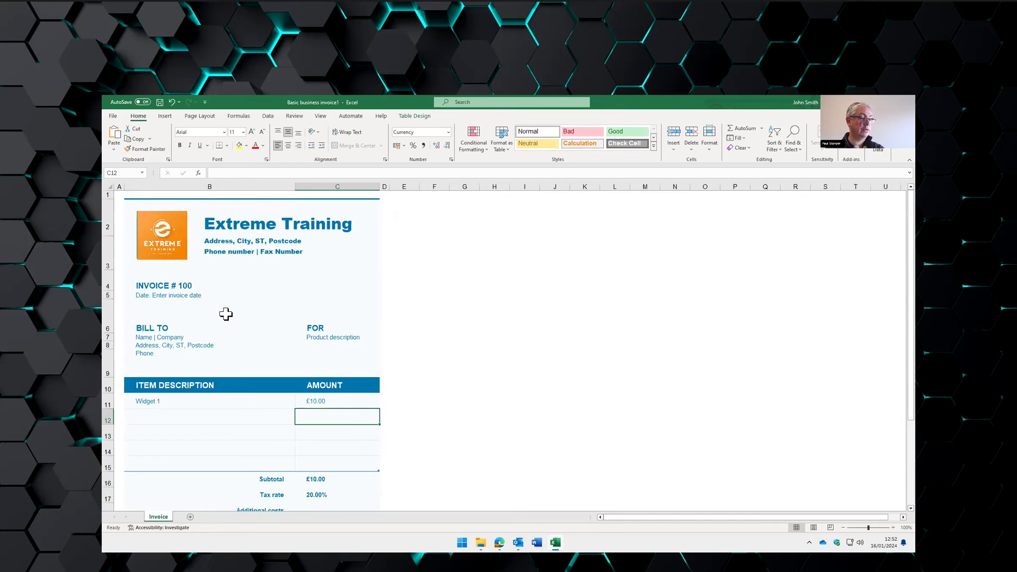
- Save as Excel Template 'Basic business invoice.xltx' in the Documents > Templates folder
{"action": "left_click", "coordinate": [113, 116]}
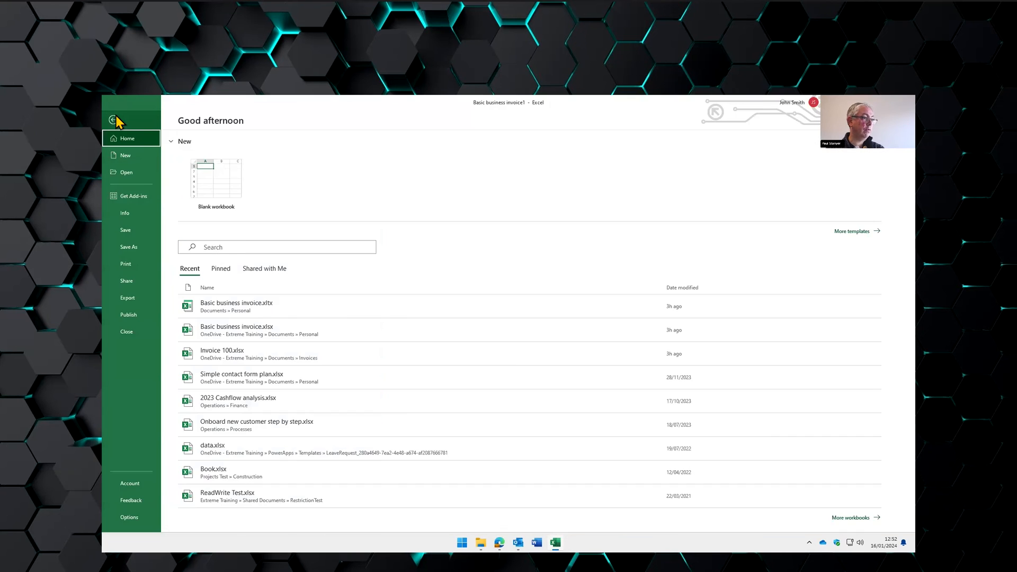
{"action": "left_click", "coordinate": [132, 247]}
{"action": "left_click", "coordinate": [205, 286]}
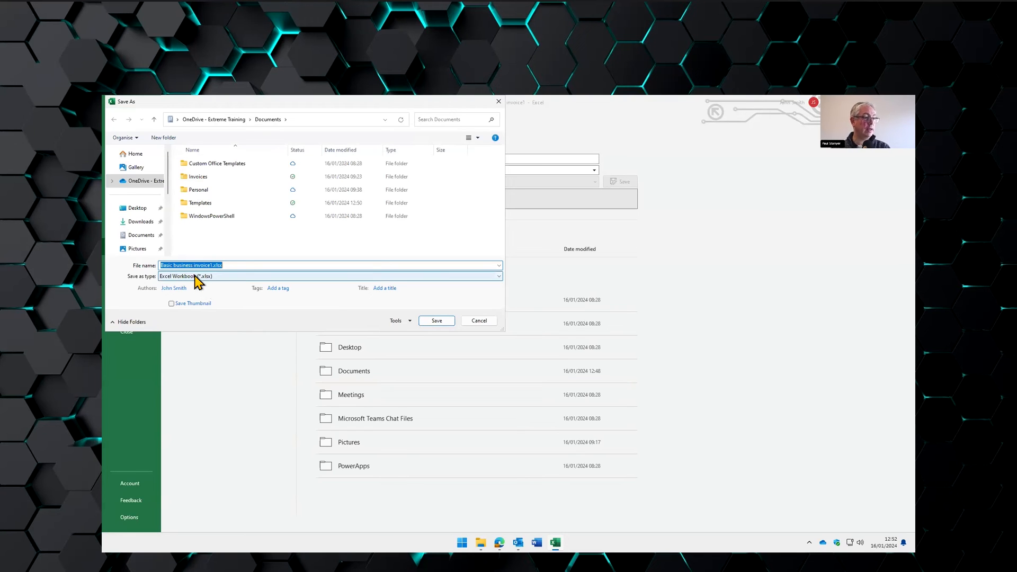
{"action": "left_click", "coordinate": [198, 277]}
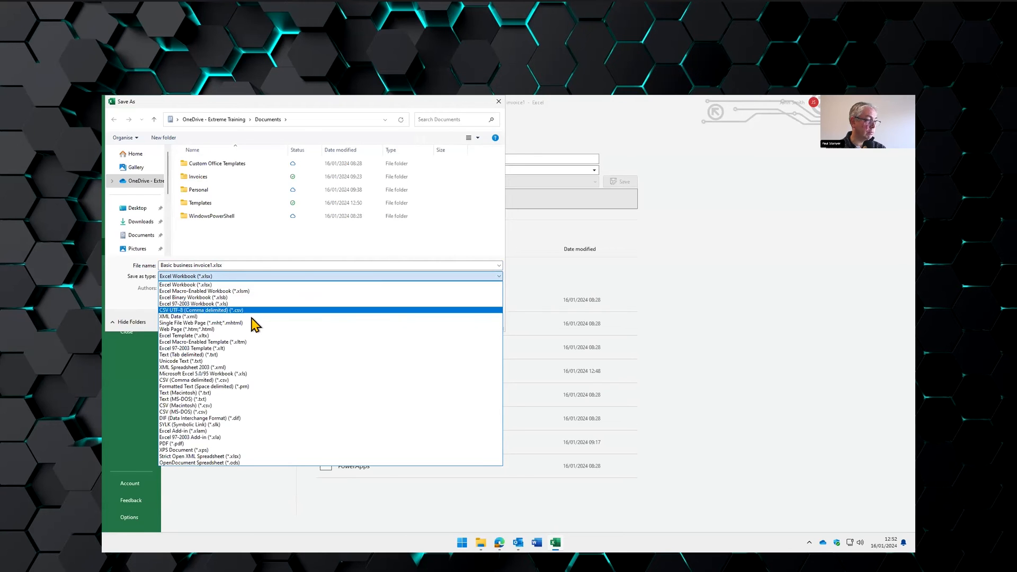
{"action": "left_click", "coordinate": [209, 342]}
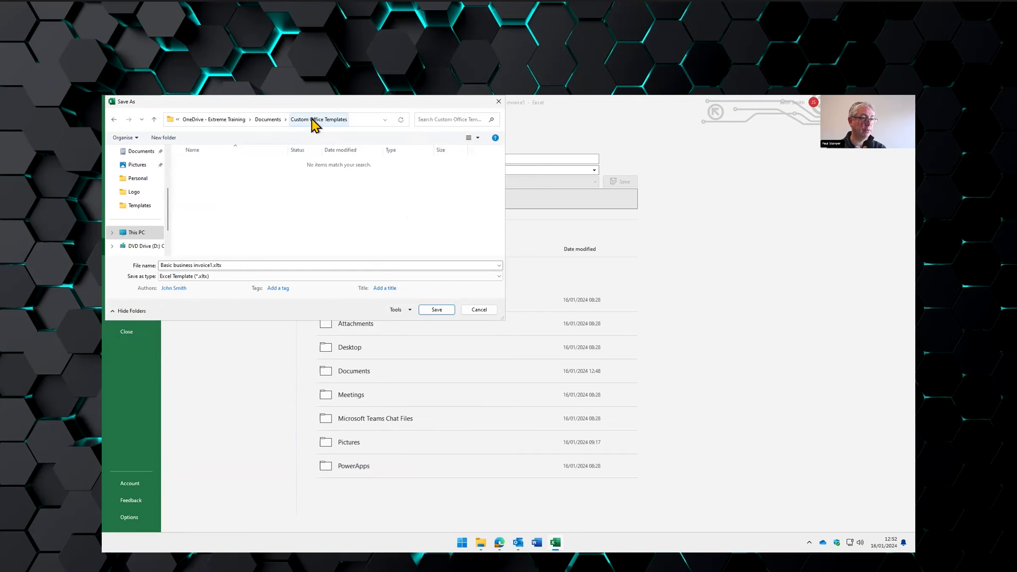
{"action": "left_click", "coordinate": [268, 120]}
{"action": "double_click", "coordinate": [195, 203]}
{"action": "left_click", "coordinate": [205, 265]}
{"action": "key", "text": "Left"}
{"action": "key", "text": "Left"}
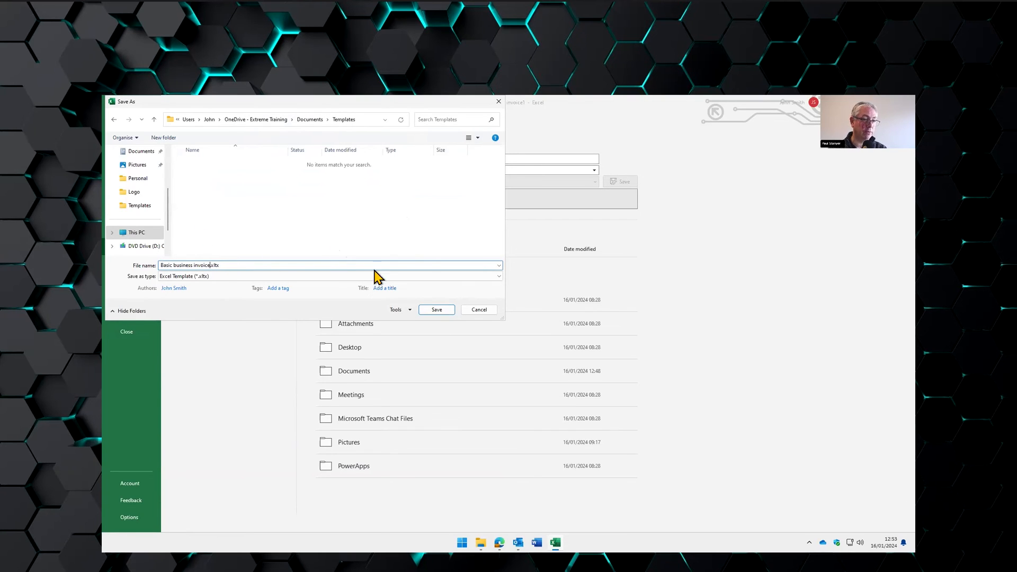
{"action": "left_click", "coordinate": [437, 310]}
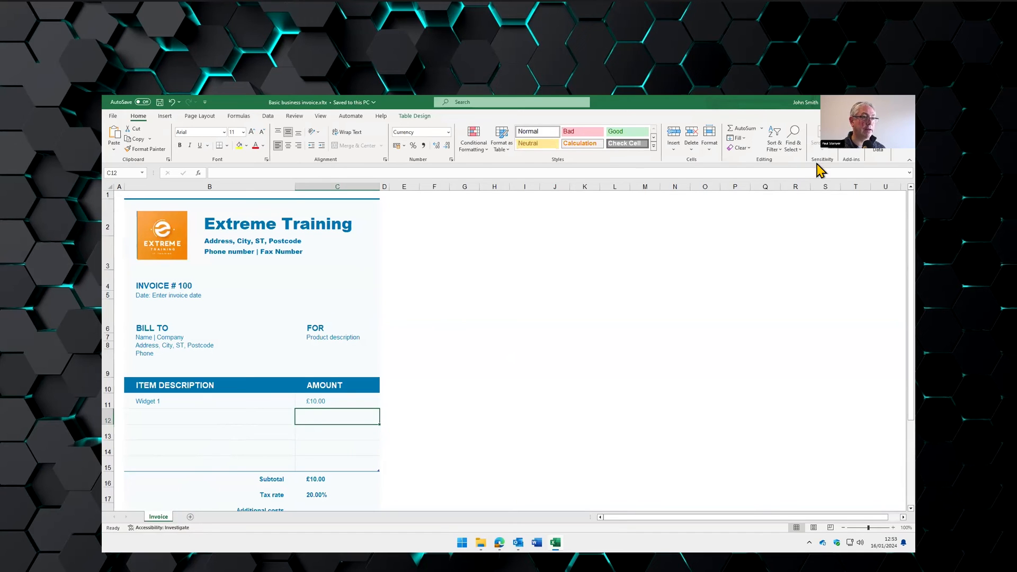
- Close Excel and open Basic business invoice.xltx from Templates to get a new workbook
{"action": "left_click", "coordinate": [905, 102]}
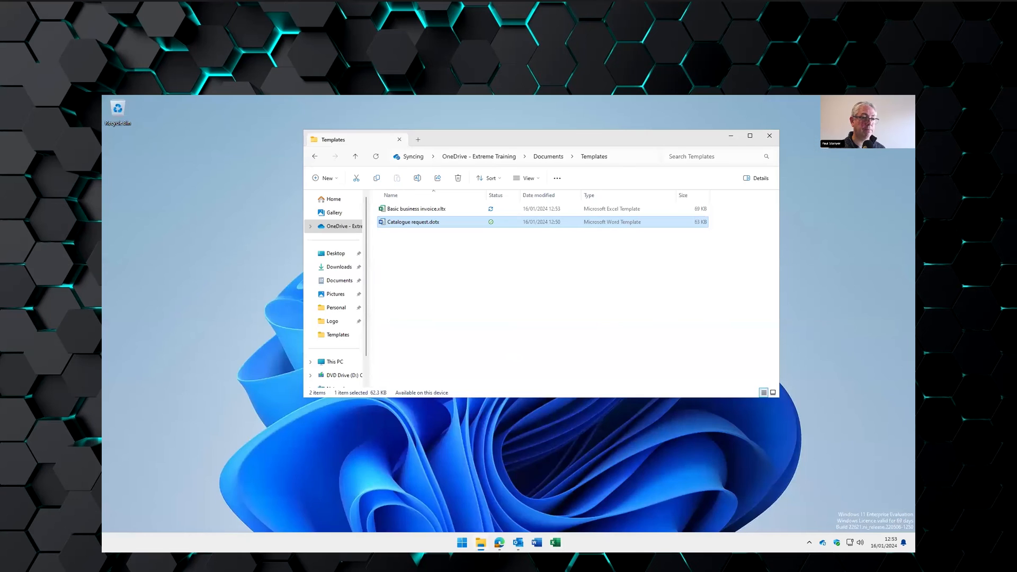
{"action": "left_click", "coordinate": [587, 281]}
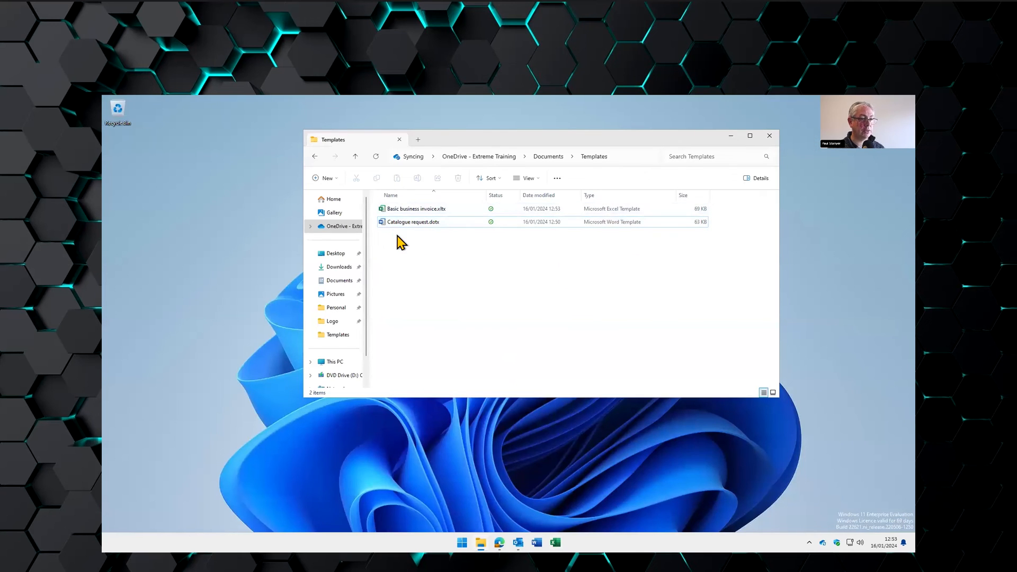
{"action": "left_click", "coordinate": [406, 209]}
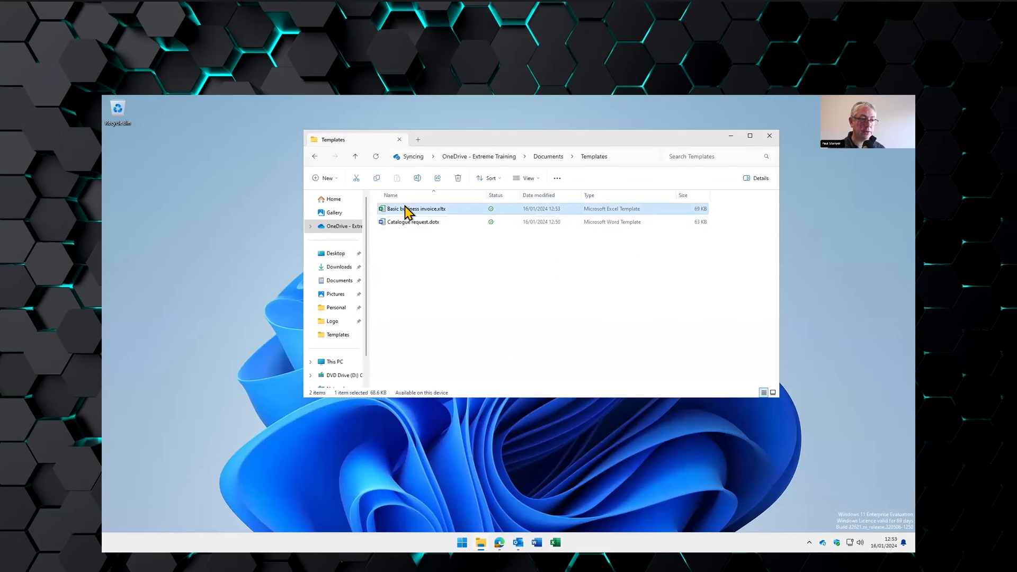
{"action": "double_click", "coordinate": [406, 208]}
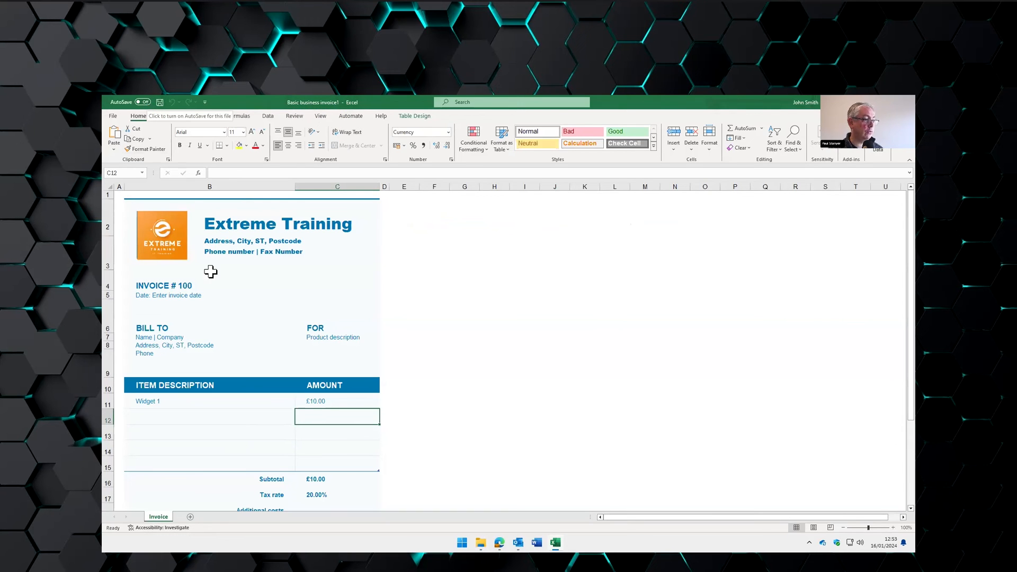
- Enter Widget 2 in B12 with amount 20, making the subtotal £30.00 and total £36.00
{"action": "left_click", "coordinate": [159, 344]}
{"action": "left_click", "coordinate": [158, 336]}
{"action": "left_click", "coordinate": [151, 345]}
{"action": "left_click", "coordinate": [149, 354]}
{"action": "left_click", "coordinate": [161, 415]}
{"action": "type", "text": "Widget 1"}
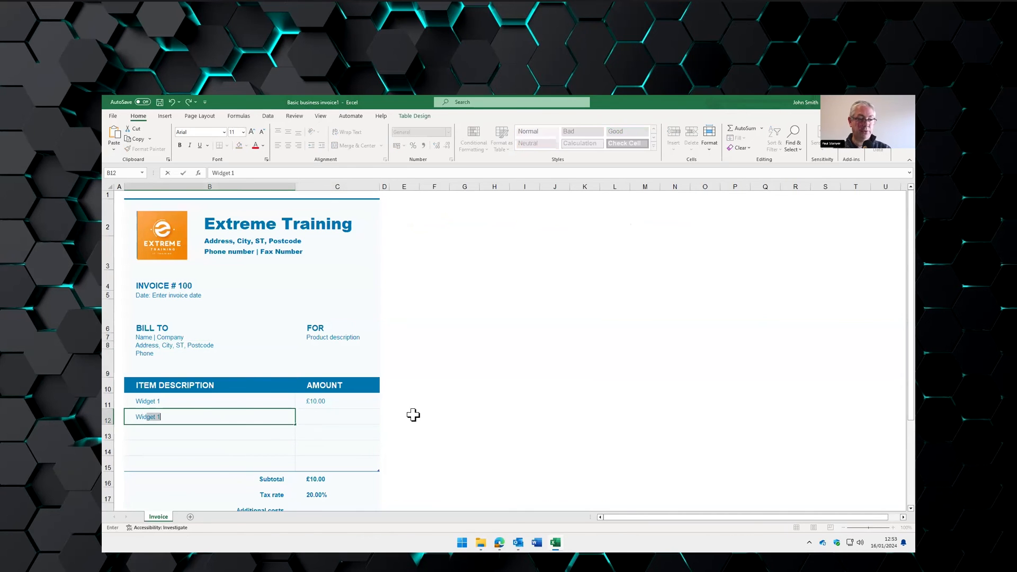
{"action": "key", "text": "Tab"}
{"action": "key", "text": "shift+Tab"}
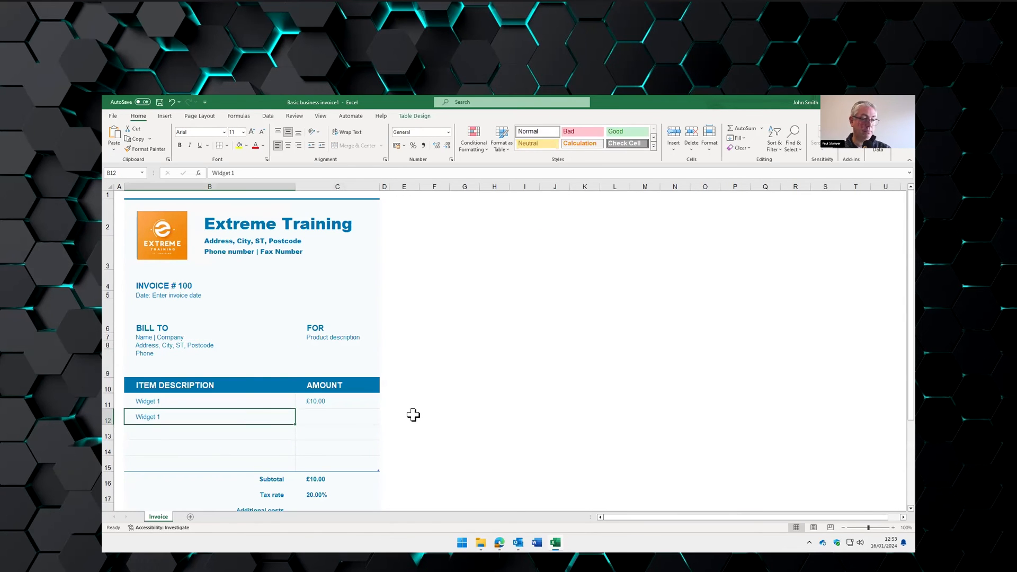
{"action": "type", "text": "Widget 2"}
{"action": "key", "text": "Tab"}
{"action": "type", "text": "20"}
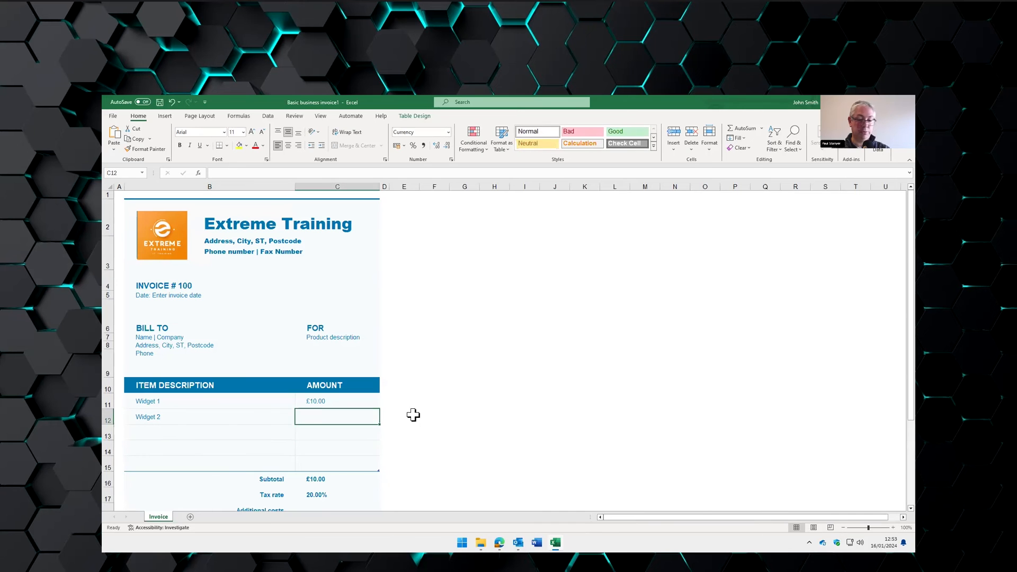
{"action": "key", "text": "Return"}
{"action": "scroll", "coordinate": [413, 415], "scroll_direction": "down", "scroll_amount": 1}
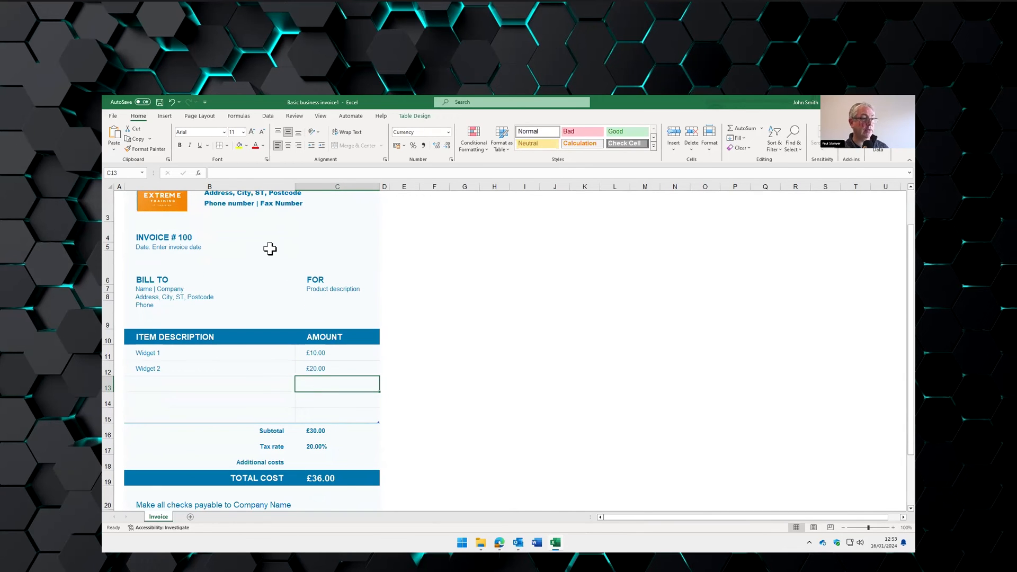
- Save the workbook as 'Invoice 101' in the Invoices folder and close it
{"action": "left_click", "coordinate": [113, 116]}
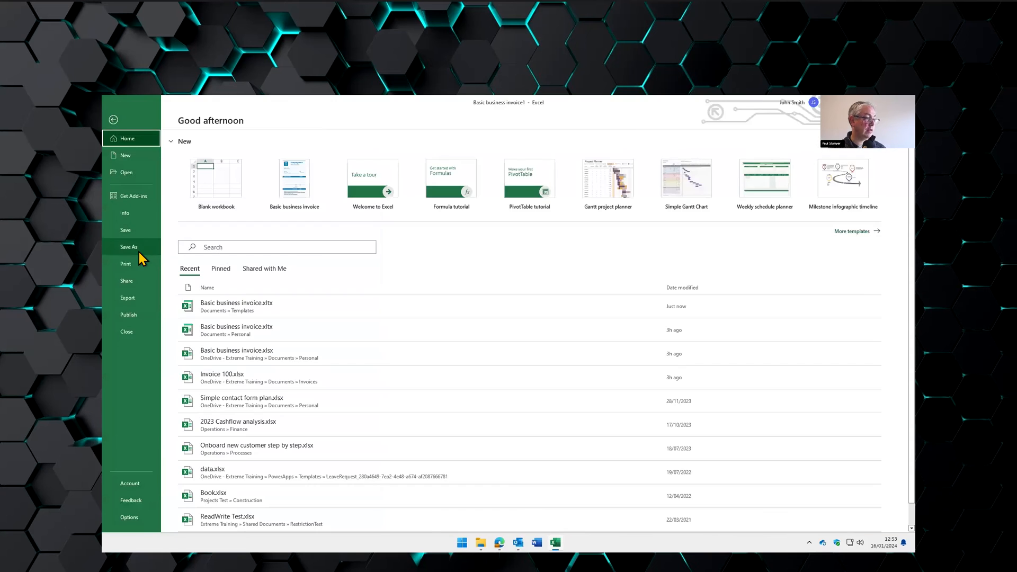
{"action": "left_click", "coordinate": [129, 247]}
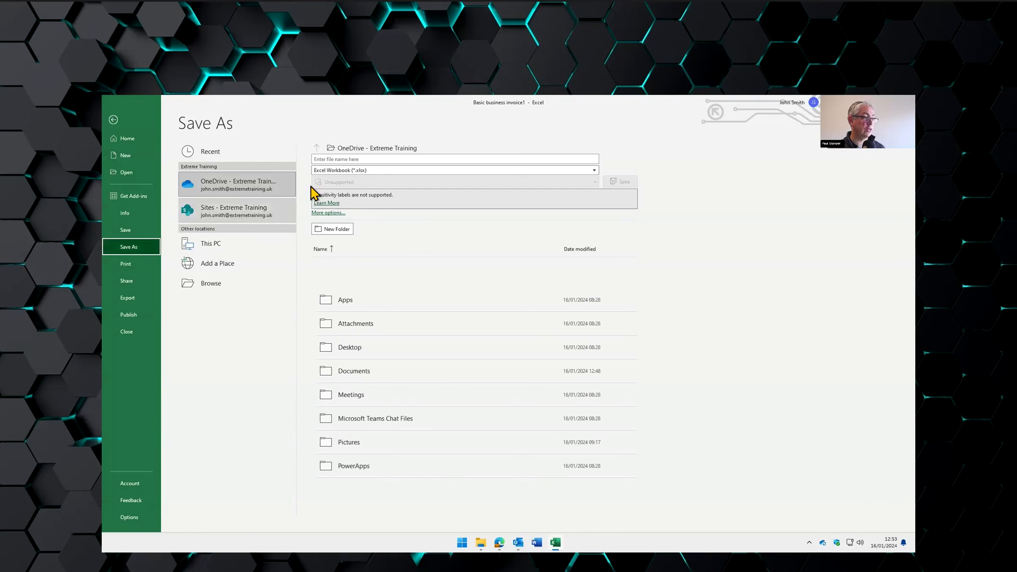
{"action": "left_click", "coordinate": [224, 285]}
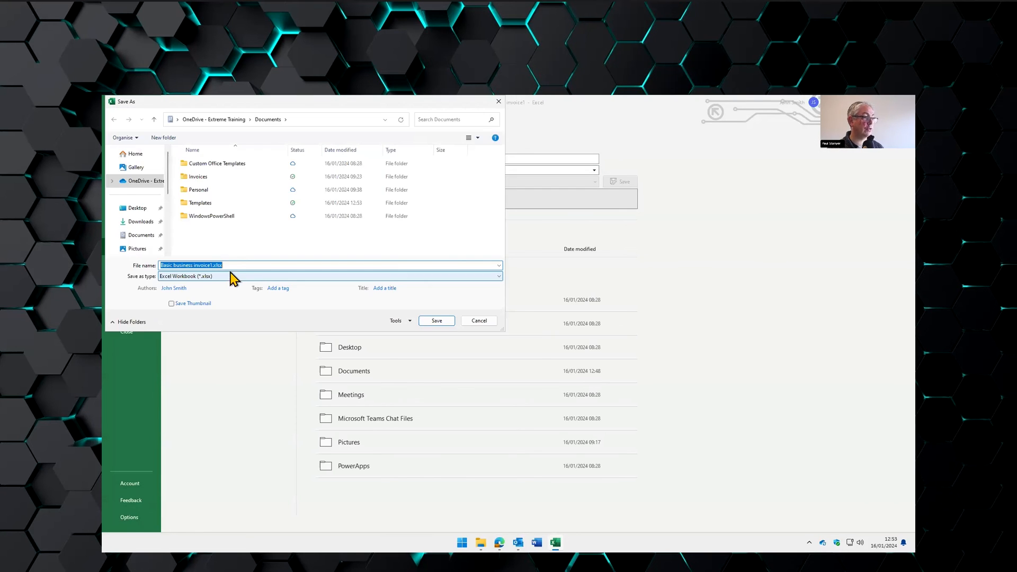
{"action": "double_click", "coordinate": [208, 178]}
{"action": "triple_click", "coordinate": [228, 265]}
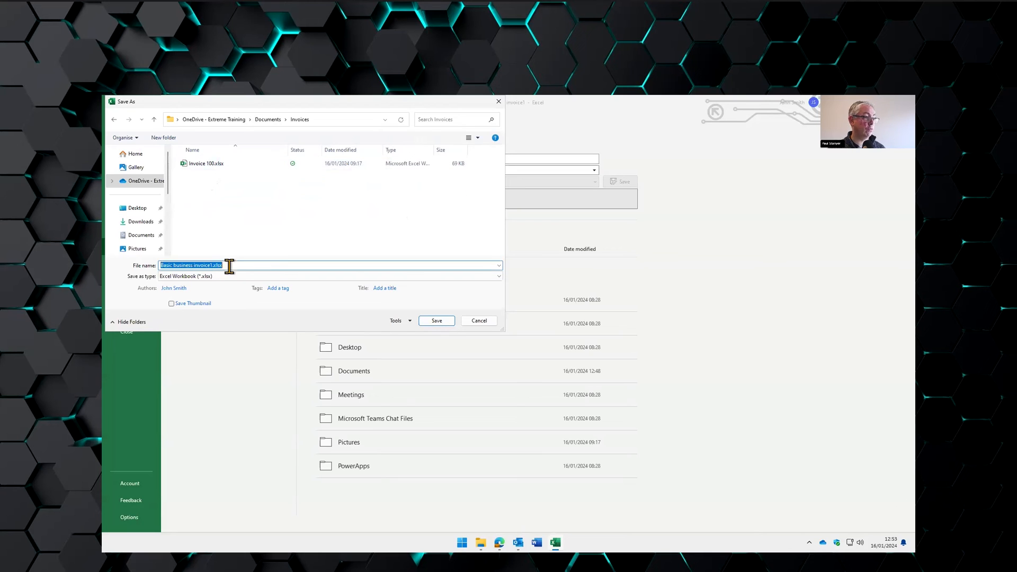
{"action": "type", "text": "Invoice 101"}
{"action": "key", "text": "Return"}
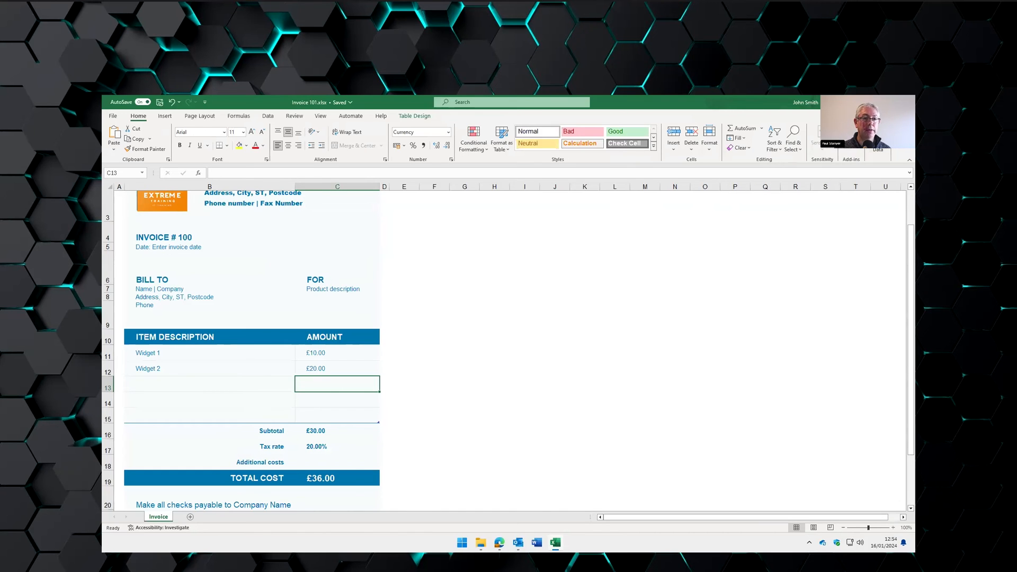
{"action": "key", "text": "alt+F4"}
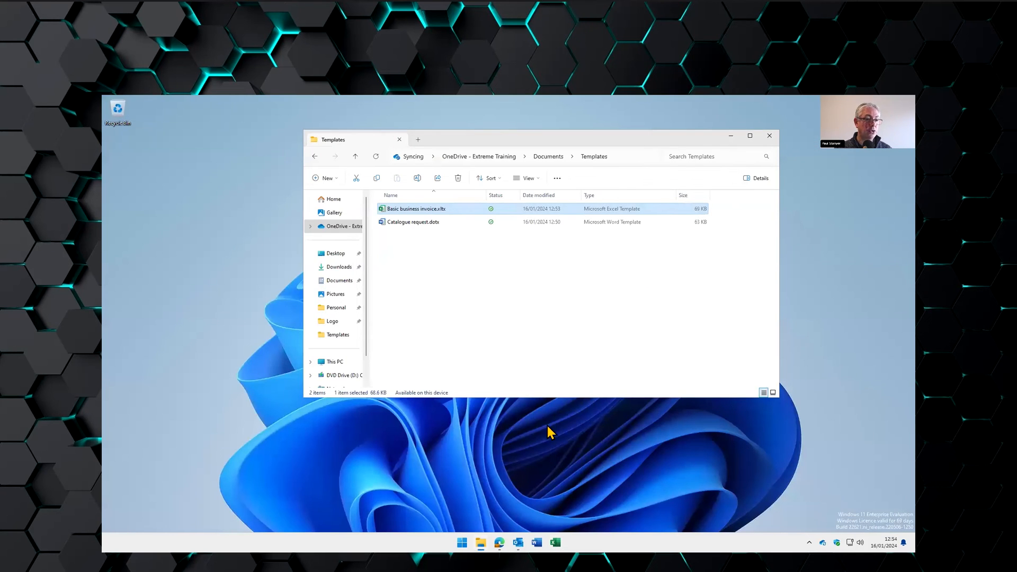
- Switch to Outlook and start a new email message
{"action": "left_click", "coordinate": [518, 543]}
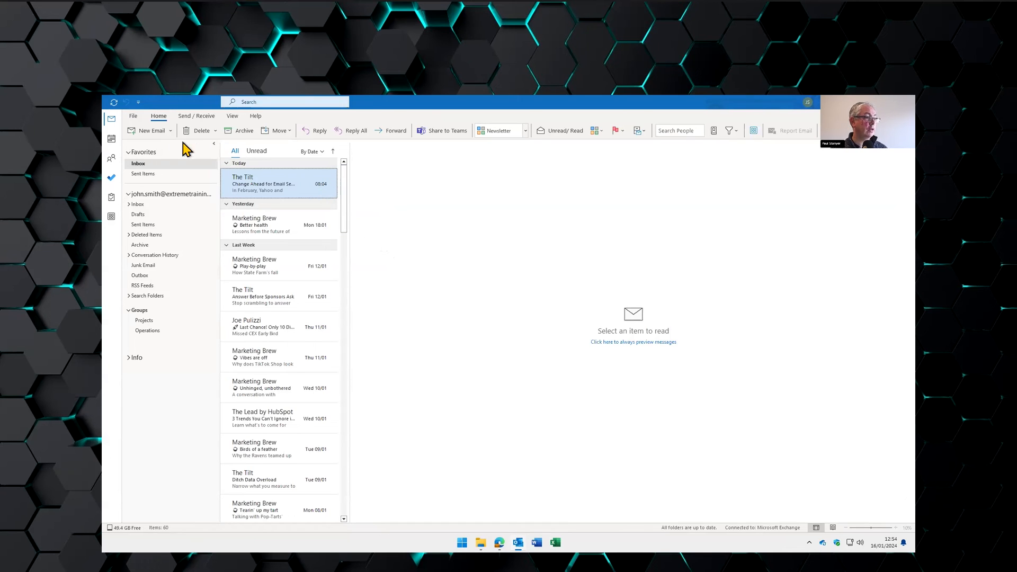
{"action": "left_click", "coordinate": [142, 133]}
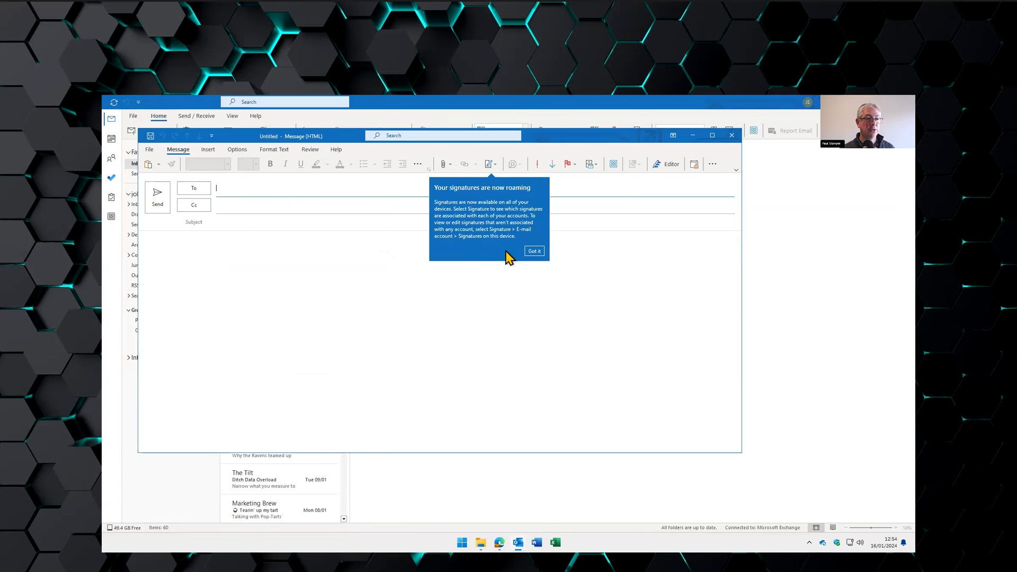
- Dismiss the Outlook tips and enter the subject 'Thanks for your interest!', correcting its typo
{"action": "left_click", "coordinate": [534, 248]}
{"action": "left_click", "coordinate": [285, 227]}
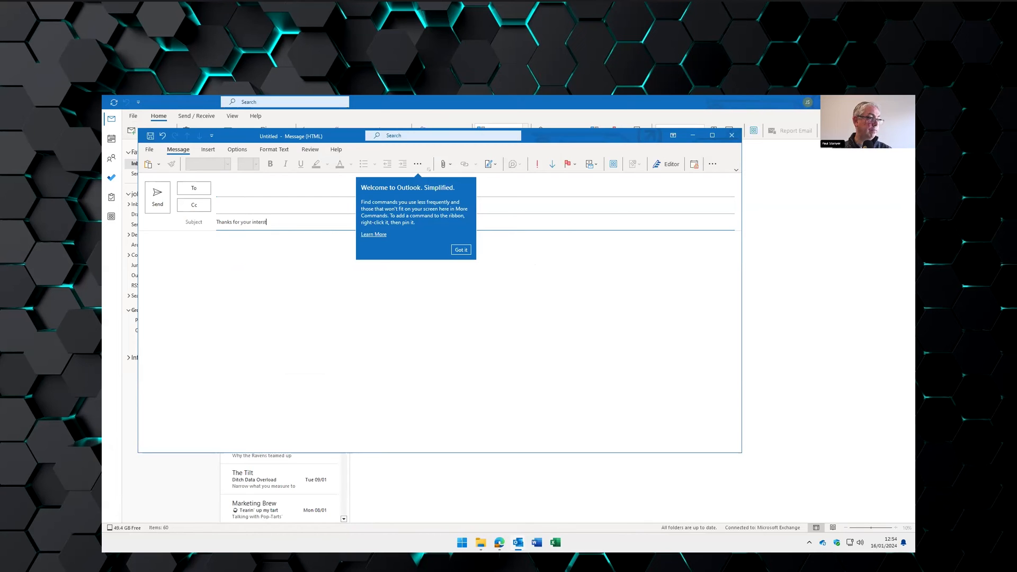
{"action": "left_click", "coordinate": [264, 236]}
{"action": "left_click", "coordinate": [265, 226]}
{"action": "key", "text": "Delete"}
{"action": "left_click", "coordinate": [283, 243]}
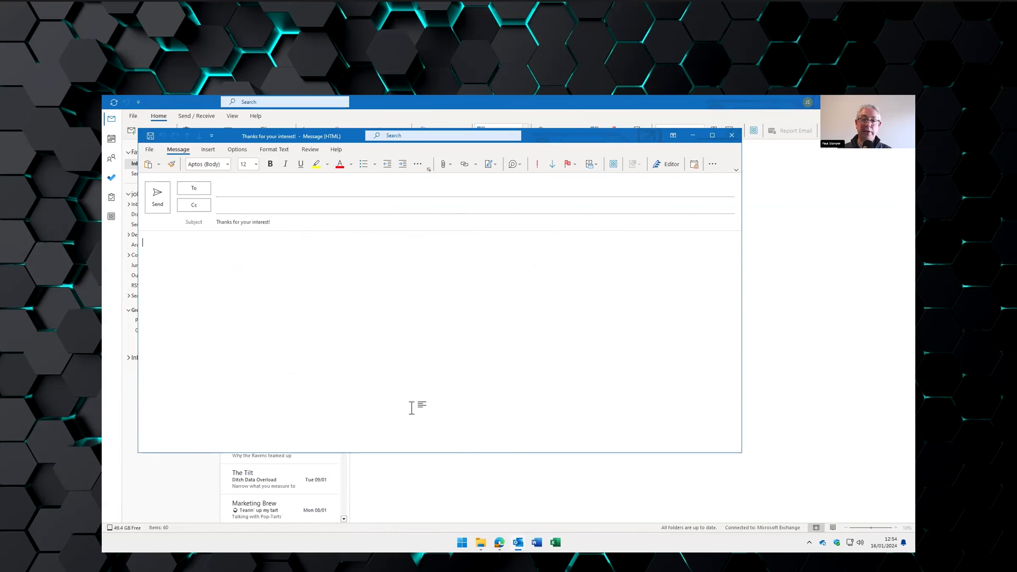
- Open Product catalogue request email.docx from Documents in Word and select the whole letter
{"action": "left_click", "coordinate": [480, 542]}
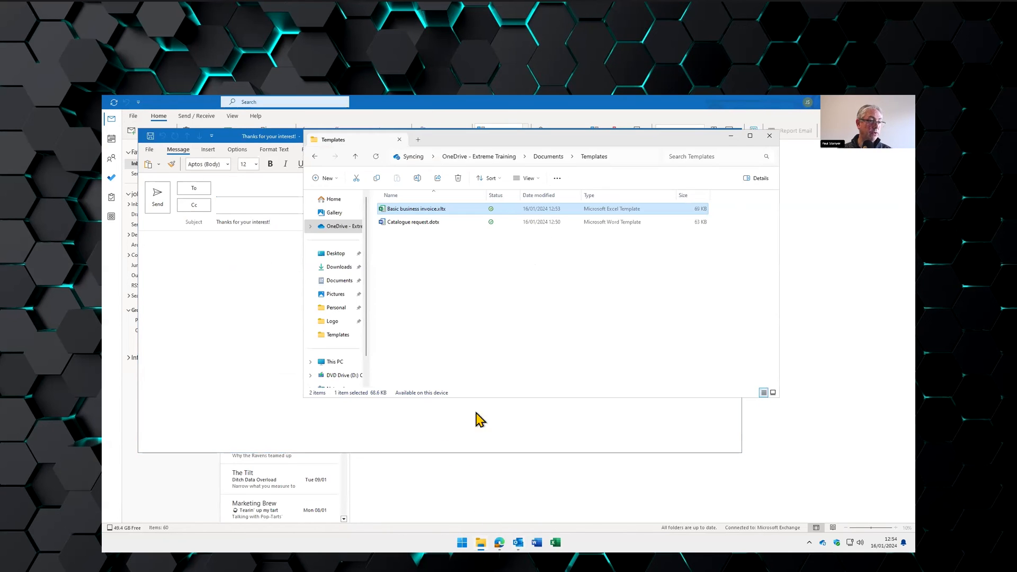
{"action": "left_click", "coordinate": [547, 157]}
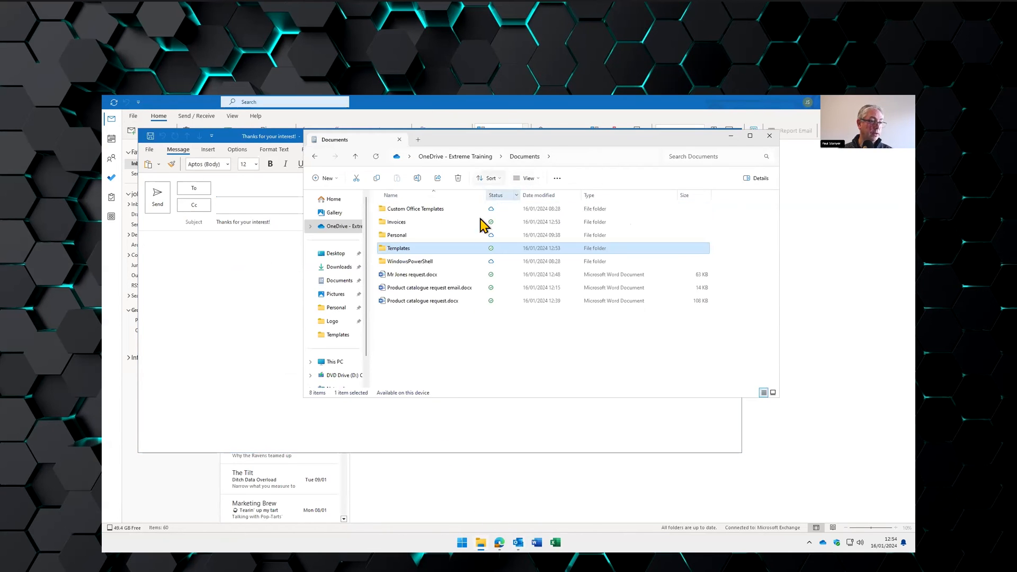
{"action": "double_click", "coordinate": [445, 291]}
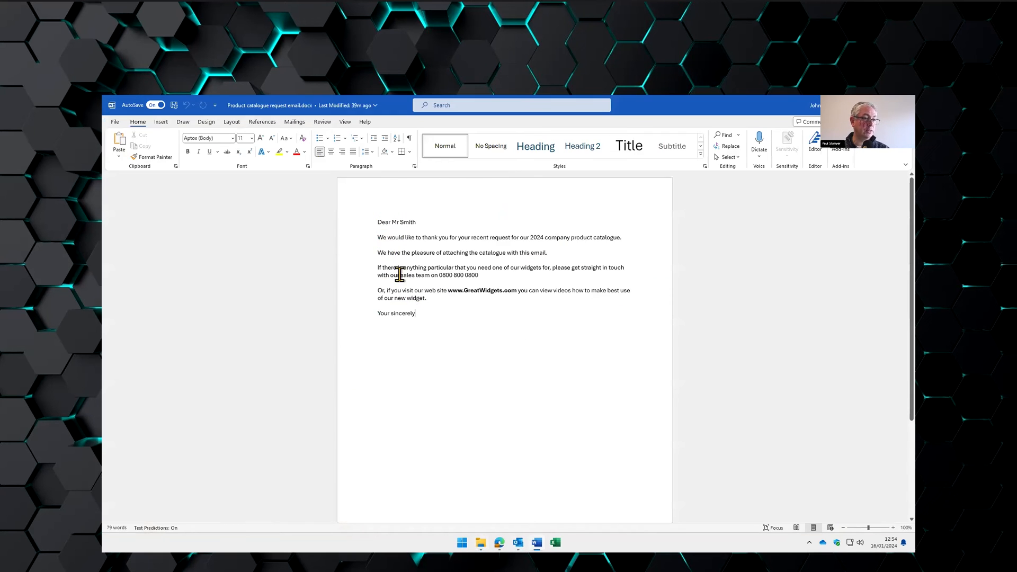
{"action": "triple_click", "coordinate": [363, 220]}
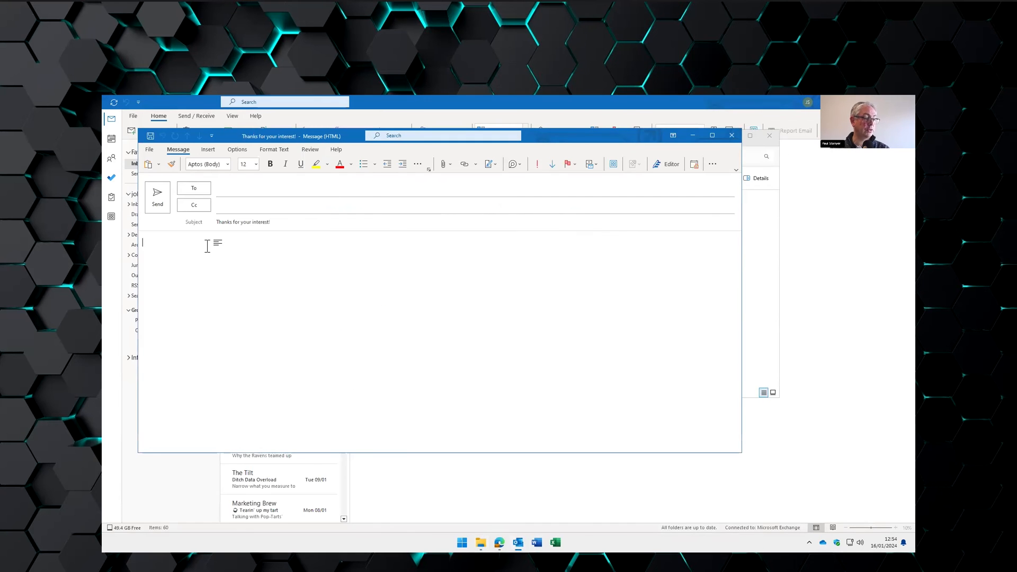
- Paste the copied catalogue-request letter into the message body with a blank line after it
{"action": "key", "text": "ctrl+v"}
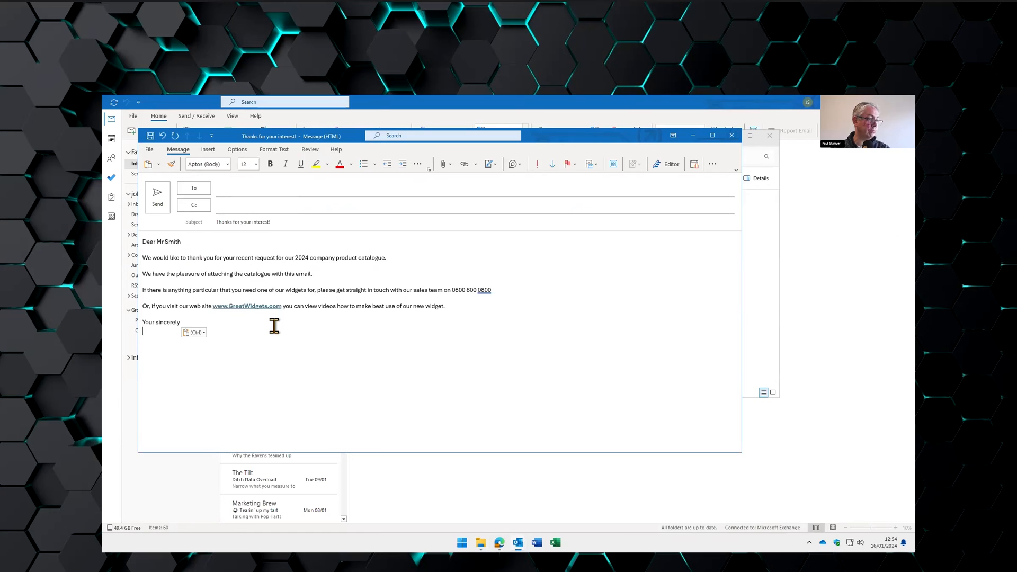
{"action": "key", "text": "Return"}
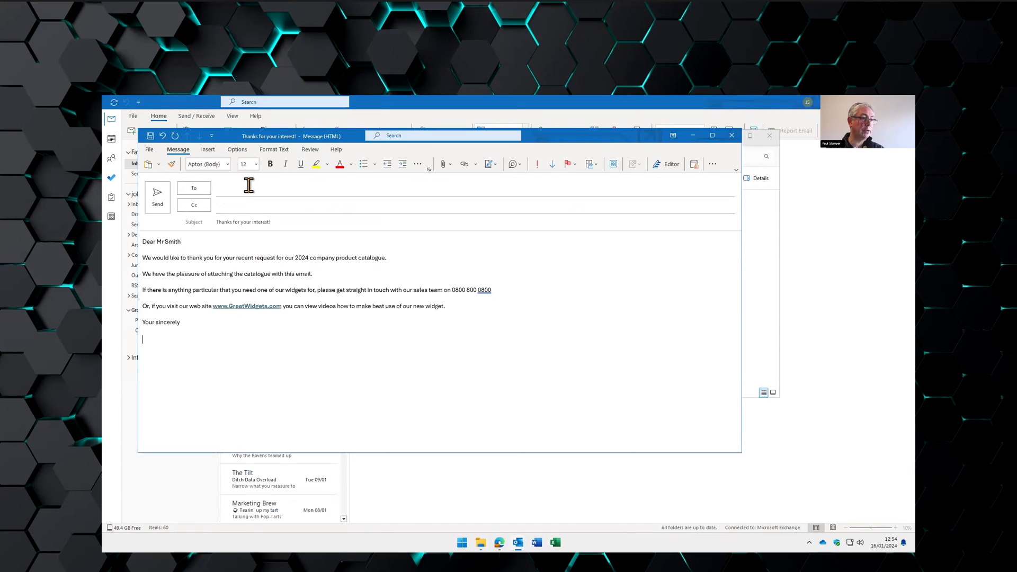
{"action": "left_click", "coordinate": [149, 151]}
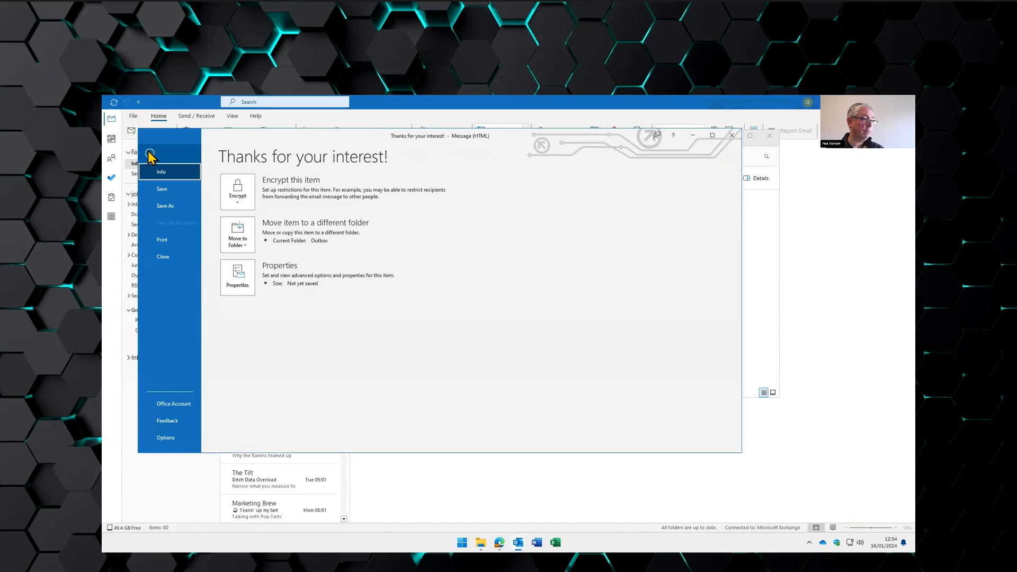
- Save the message as Outlook Template 'Thanks for your interest!.oft' in Documents > Templates
{"action": "left_click", "coordinate": [163, 207]}
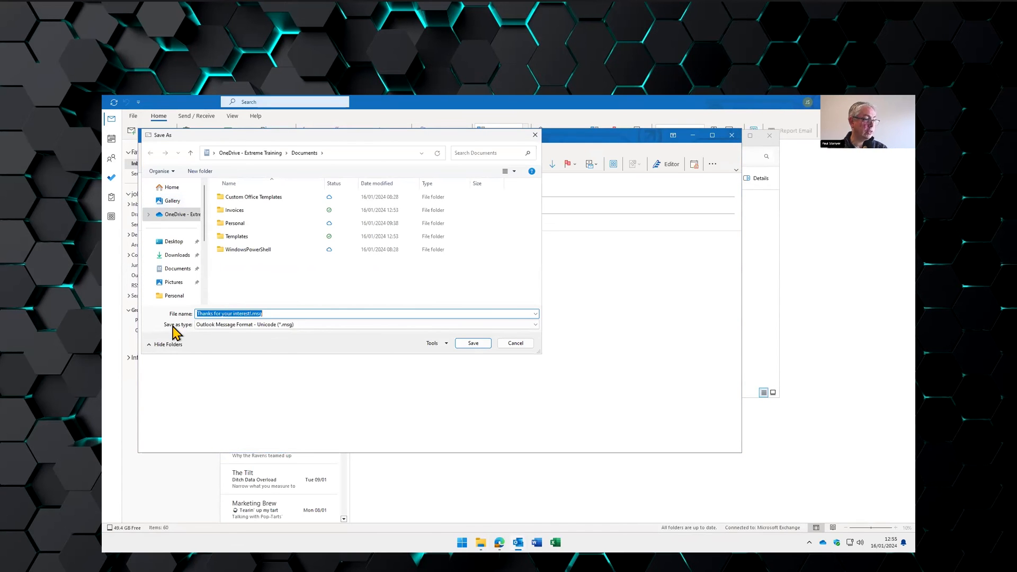
{"action": "left_click", "coordinate": [232, 326]}
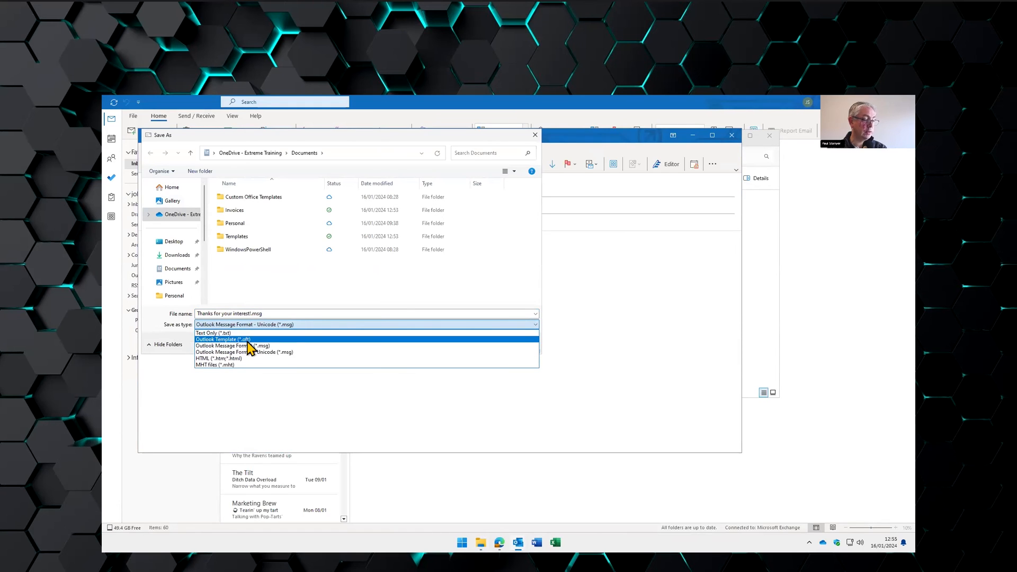
{"action": "left_click", "coordinate": [227, 340]}
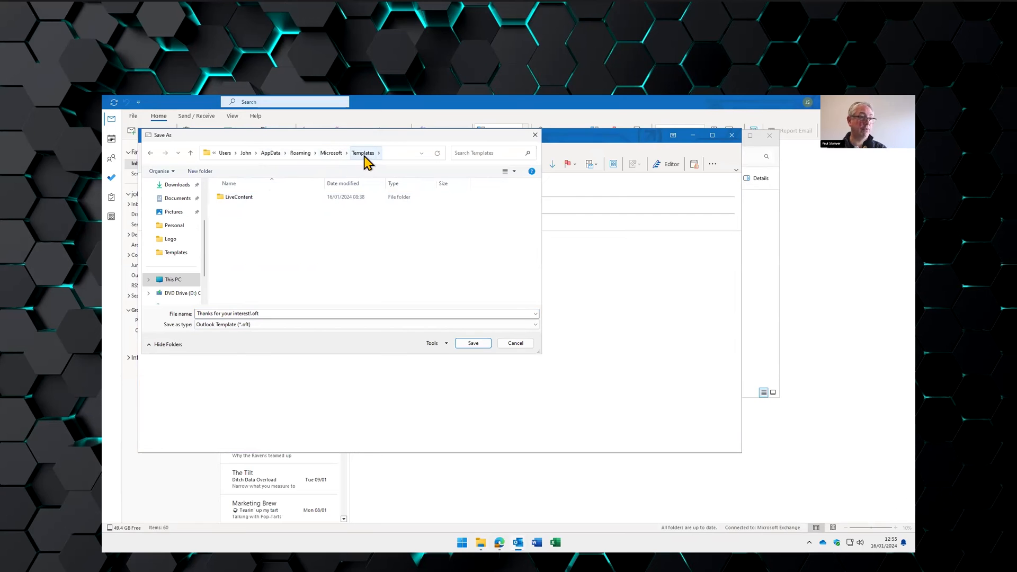
{"action": "left_click", "coordinate": [171, 200]}
{"action": "double_click", "coordinate": [233, 239]}
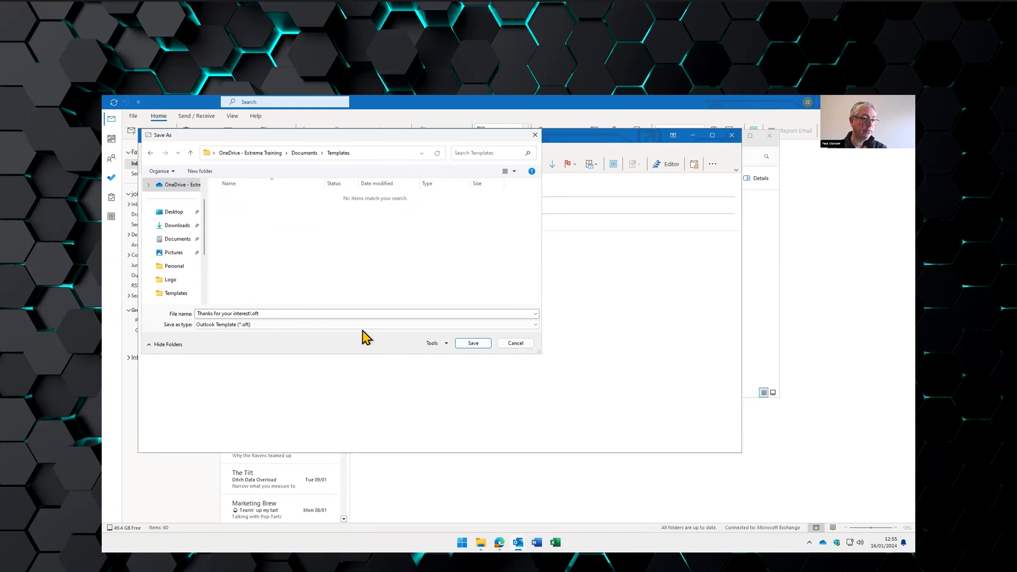
{"action": "left_click", "coordinate": [471, 344]}
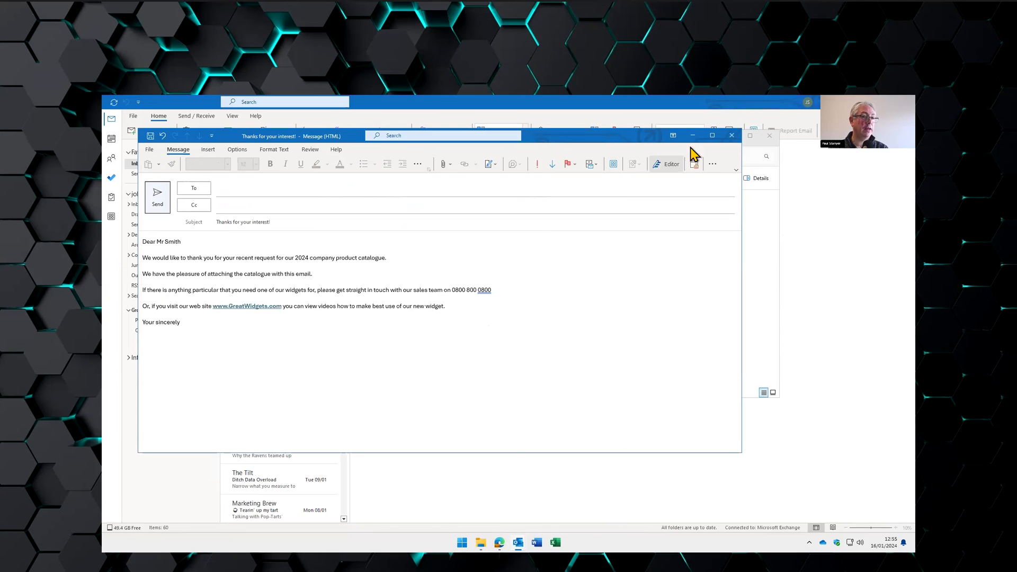
- Close the draft without saving, then open Thanks for your interest!.oft from the Templates folder
{"action": "left_click", "coordinate": [731, 136]}
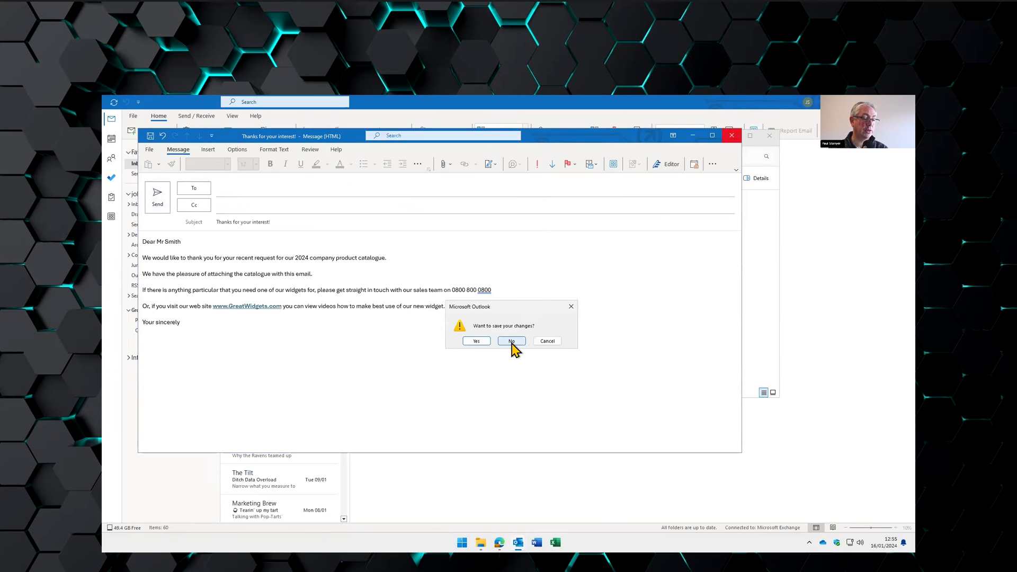
{"action": "left_click", "coordinate": [511, 342]}
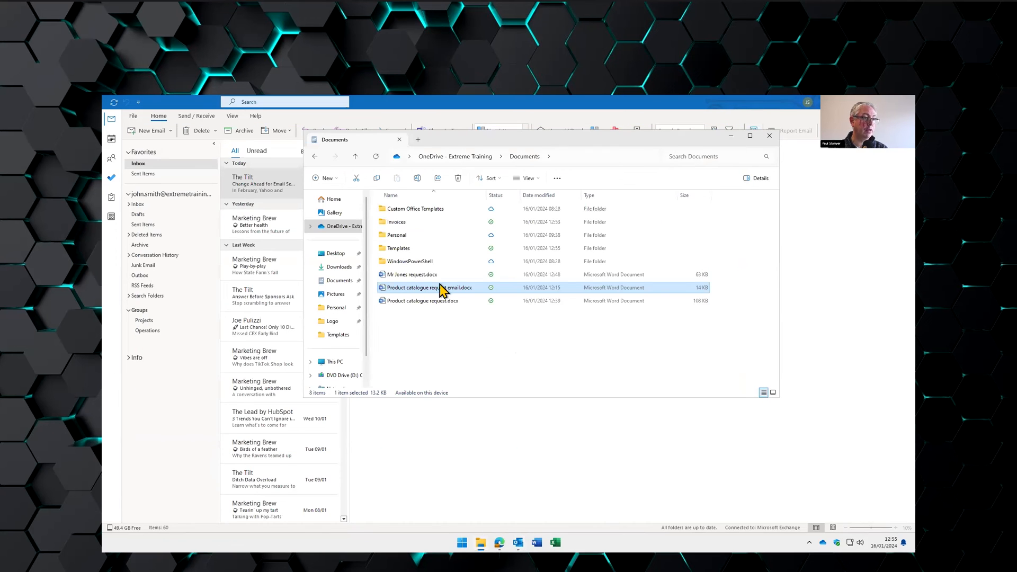
{"action": "double_click", "coordinate": [405, 248]}
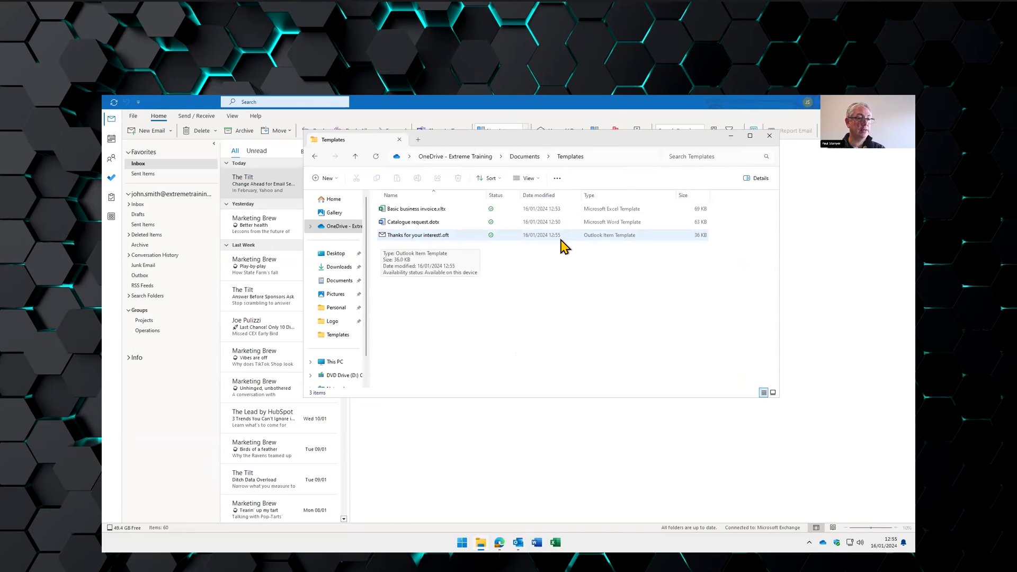
{"action": "left_click", "coordinate": [411, 235]}
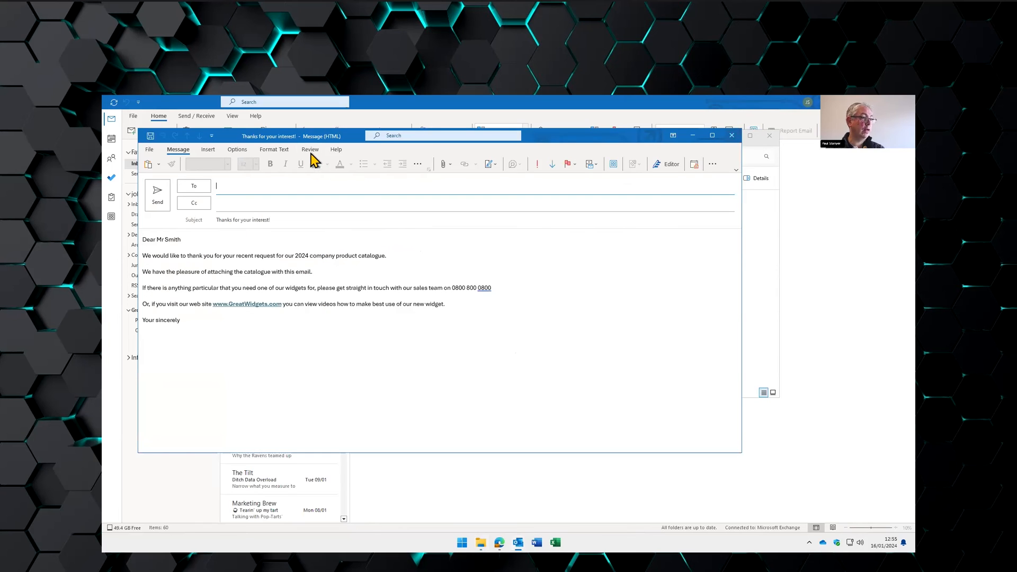
- Look over the templated message's To field, body and Insert options, then close it
{"action": "left_click", "coordinate": [176, 240]}
{"action": "left_click", "coordinate": [236, 184]}
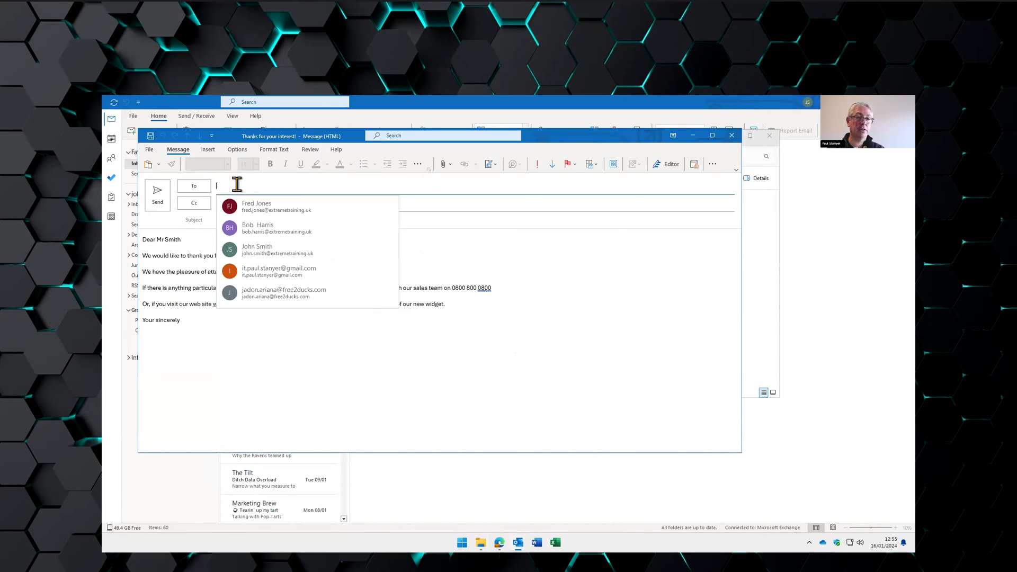
{"action": "left_click", "coordinate": [421, 370]}
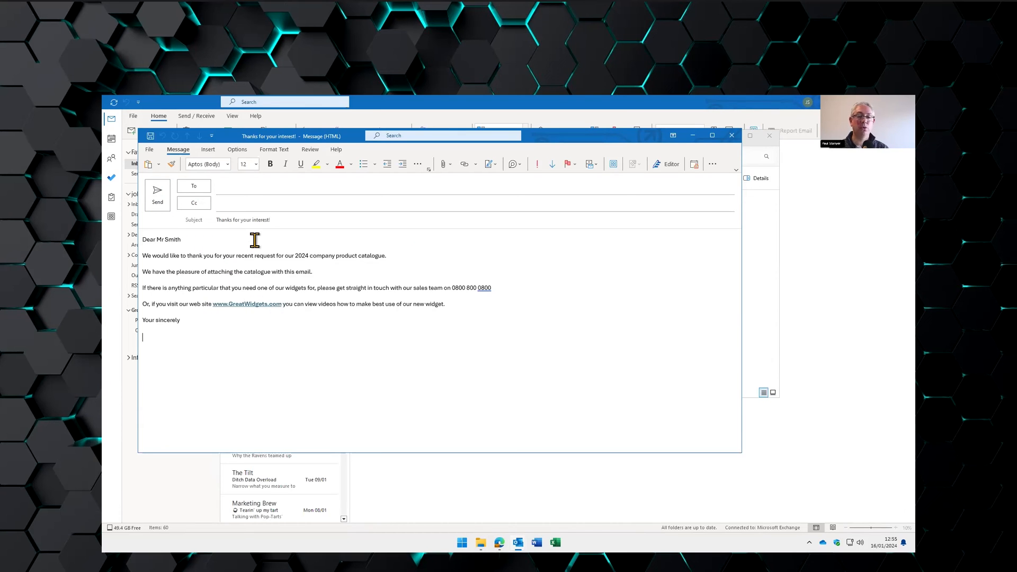
{"action": "left_click", "coordinate": [208, 150]}
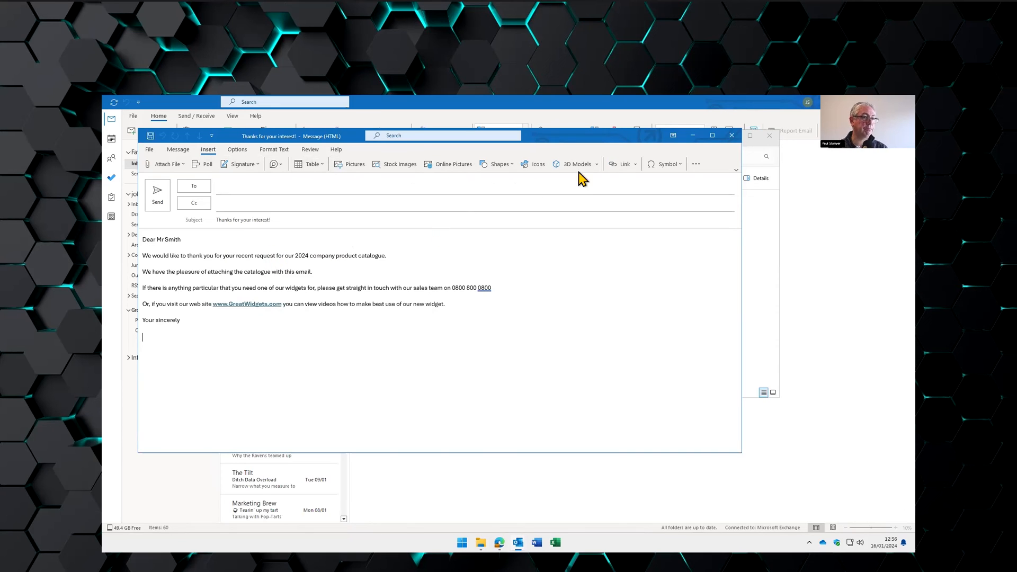
{"action": "left_click", "coordinate": [732, 138]}
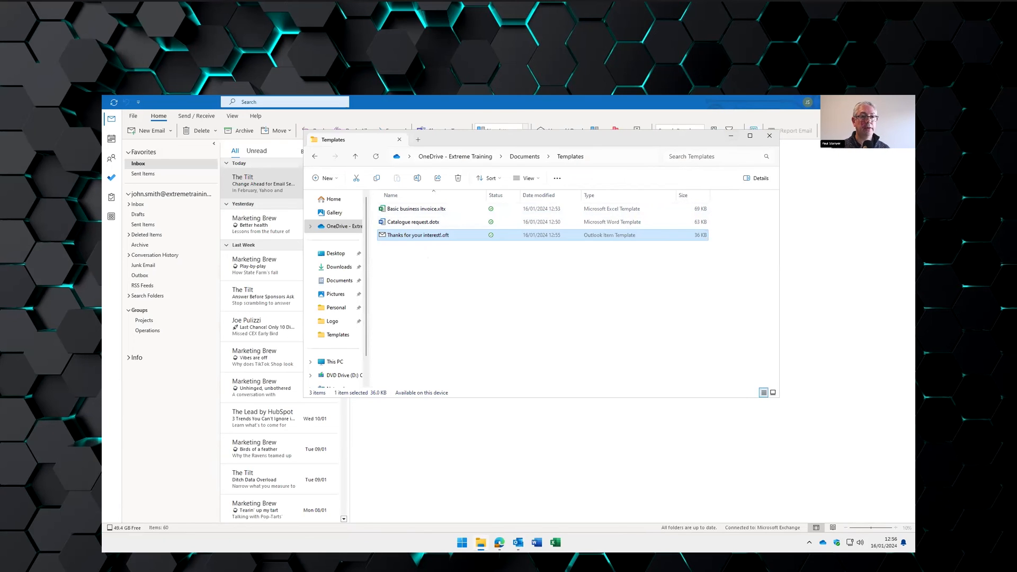
- In the browser, go to the Operations site's Documents library and its Templates folder
{"action": "left_click", "coordinate": [867, 101]}
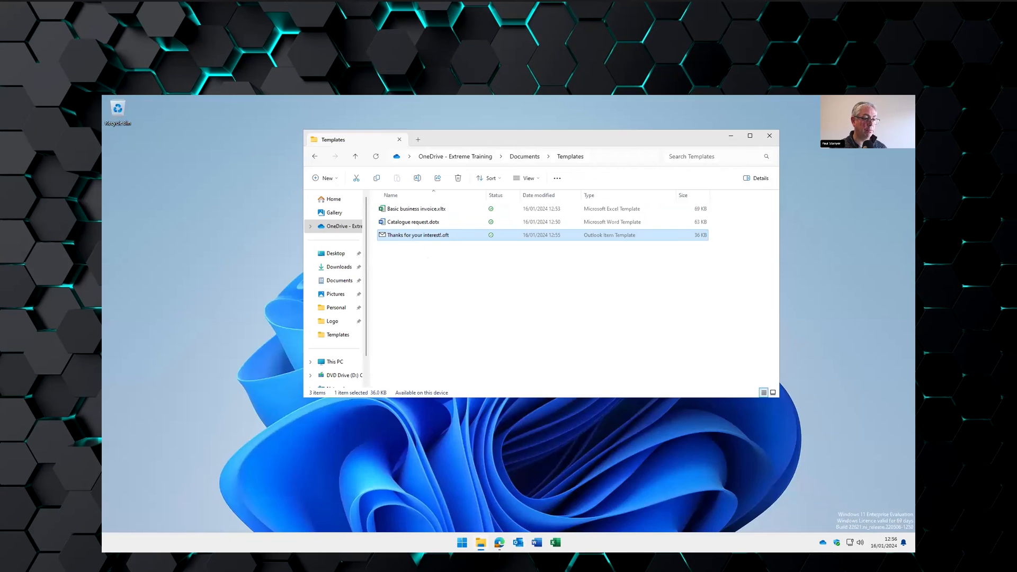
{"action": "left_click", "coordinate": [499, 542]}
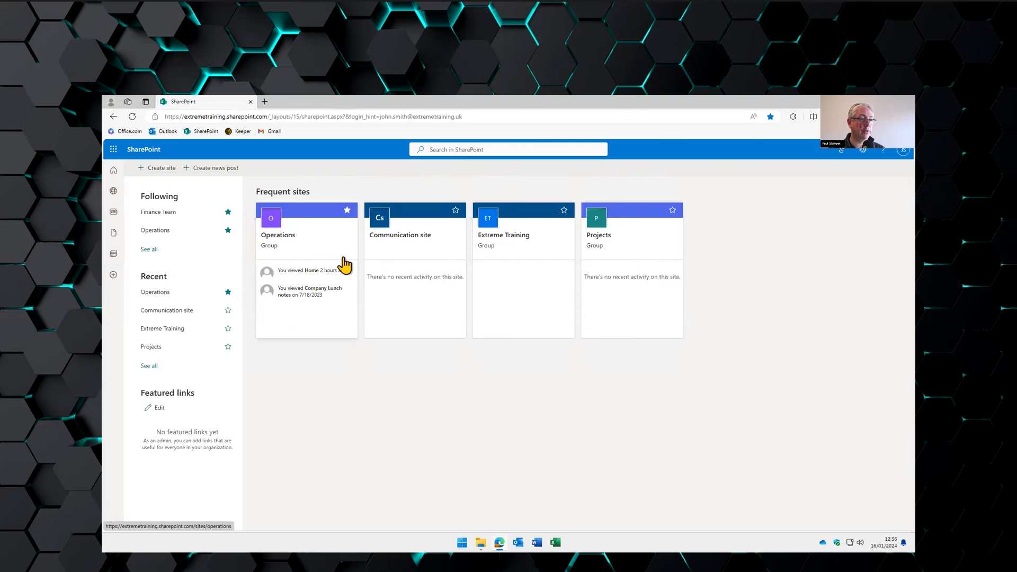
{"action": "left_click", "coordinate": [287, 243]}
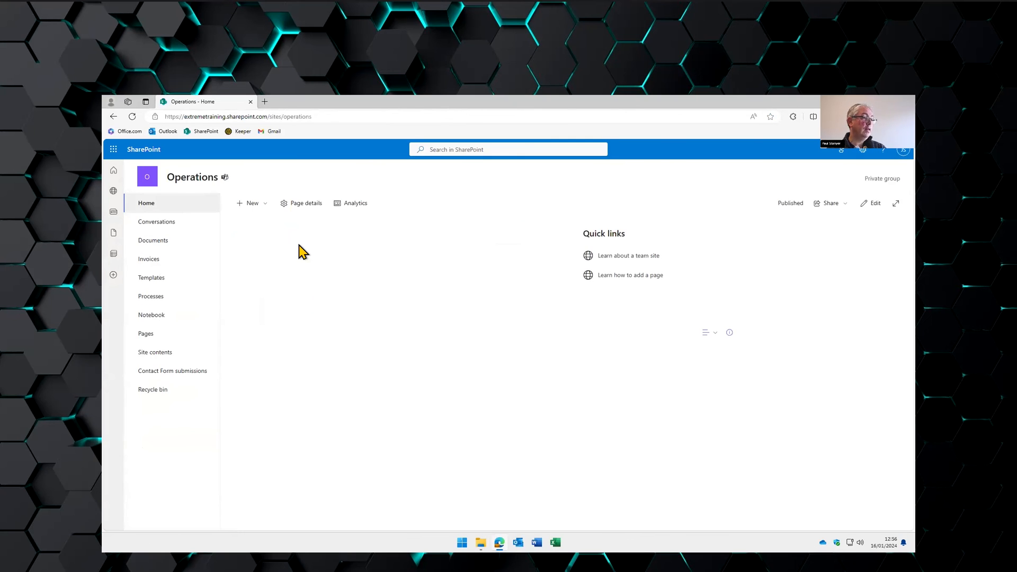
{"action": "left_click", "coordinate": [156, 241]}
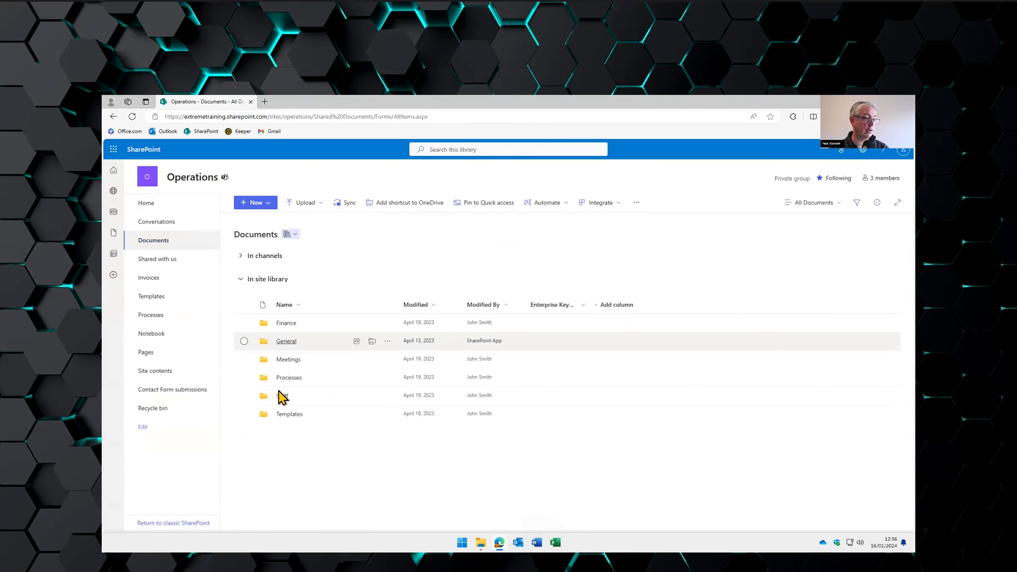
{"action": "left_click", "coordinate": [288, 415]}
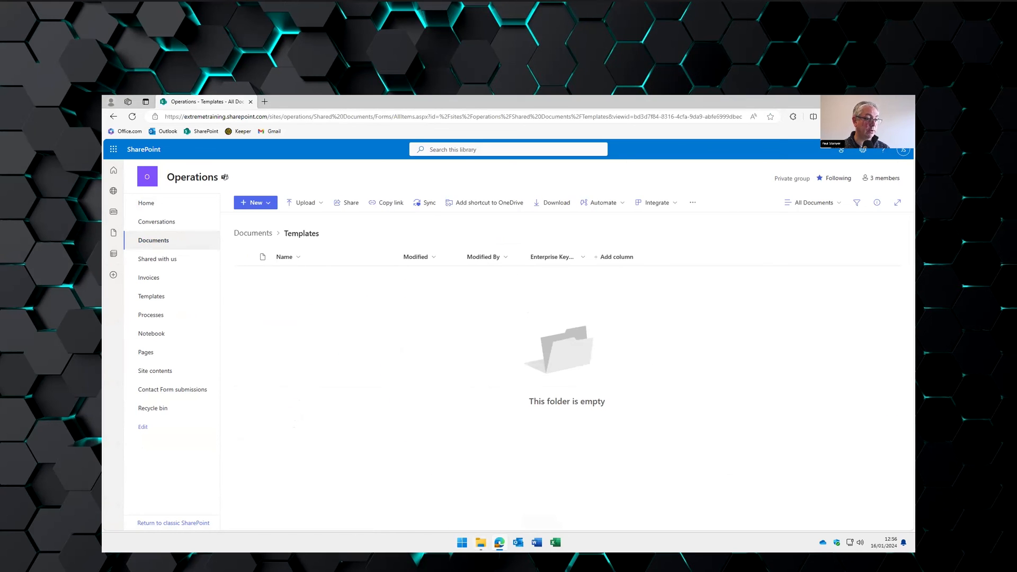
- Upload the three template files into the Templates folder and start syncing it to this PC
{"action": "left_click", "coordinate": [480, 542]}
{"action": "left_click_drag", "start_coordinate": [476, 271], "coordinate": [263, 314]}
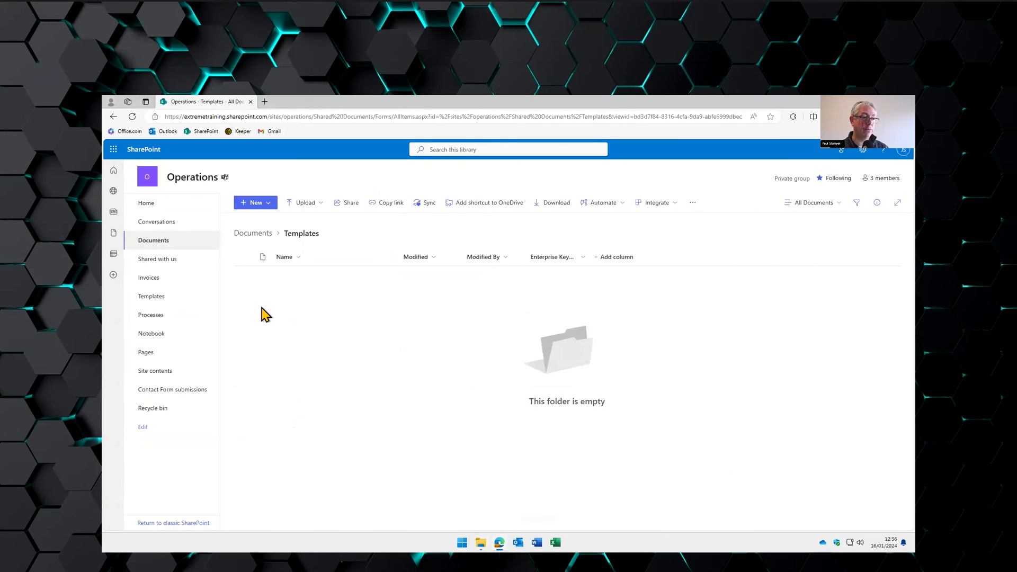
{"action": "left_click", "coordinate": [747, 202]}
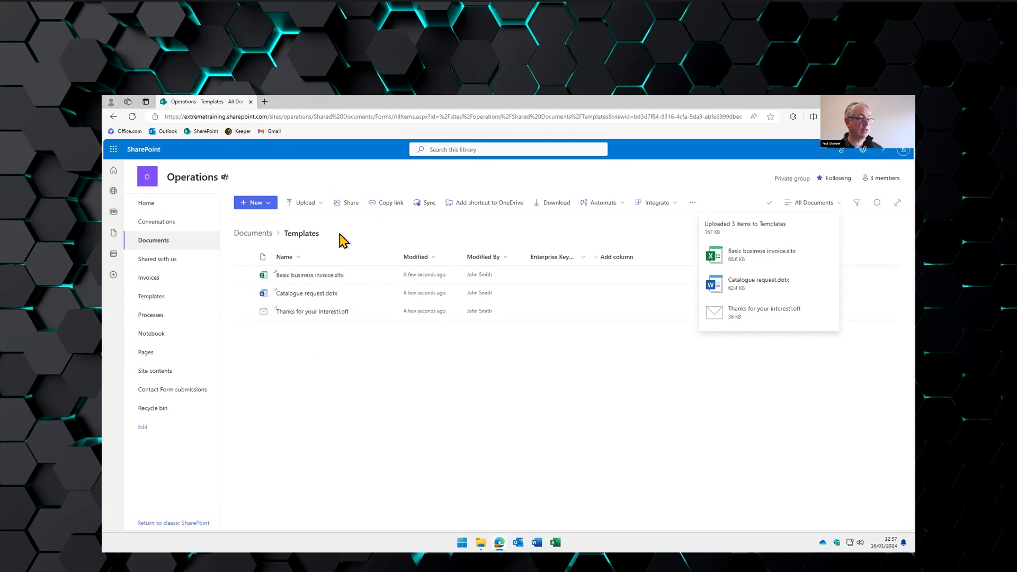
{"action": "left_click", "coordinate": [430, 205]}
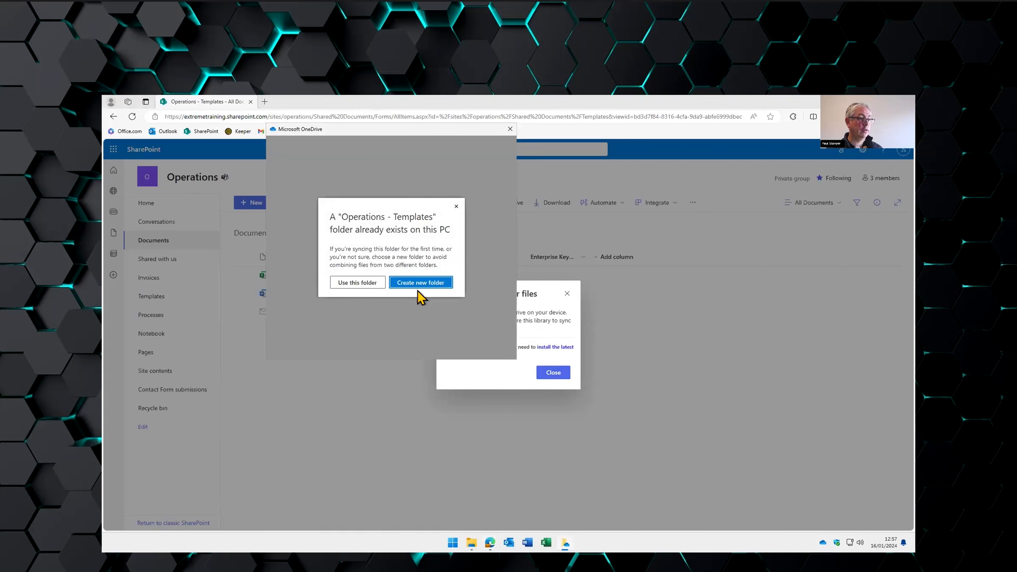
- Reuse the local Operations - Templates folder, verify its three templates, and return to Documents
{"action": "left_click", "coordinate": [371, 284]}
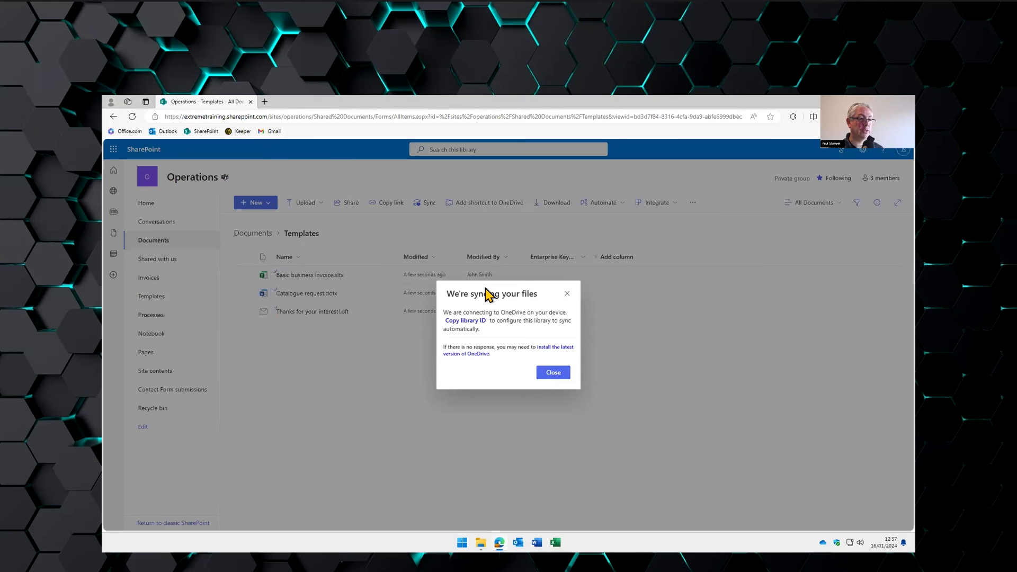
{"action": "left_click", "coordinate": [550, 374]}
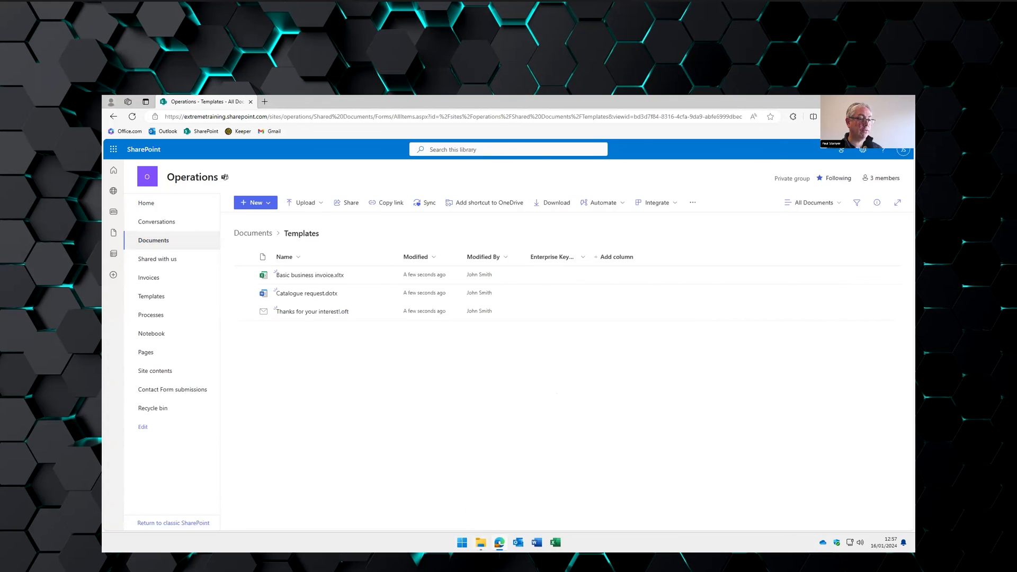
{"action": "left_click", "coordinate": [431, 306]}
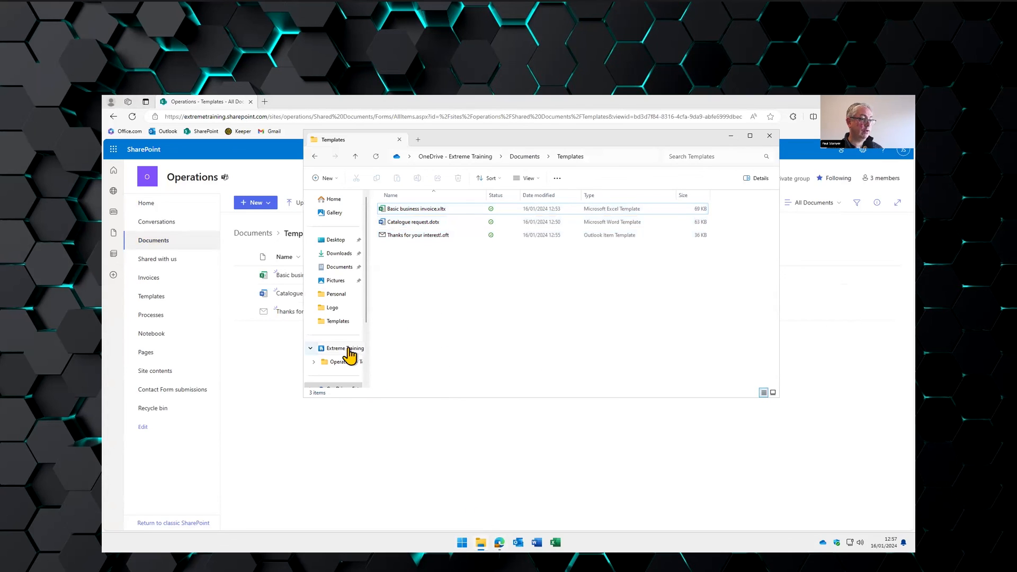
{"action": "left_click", "coordinate": [341, 362]}
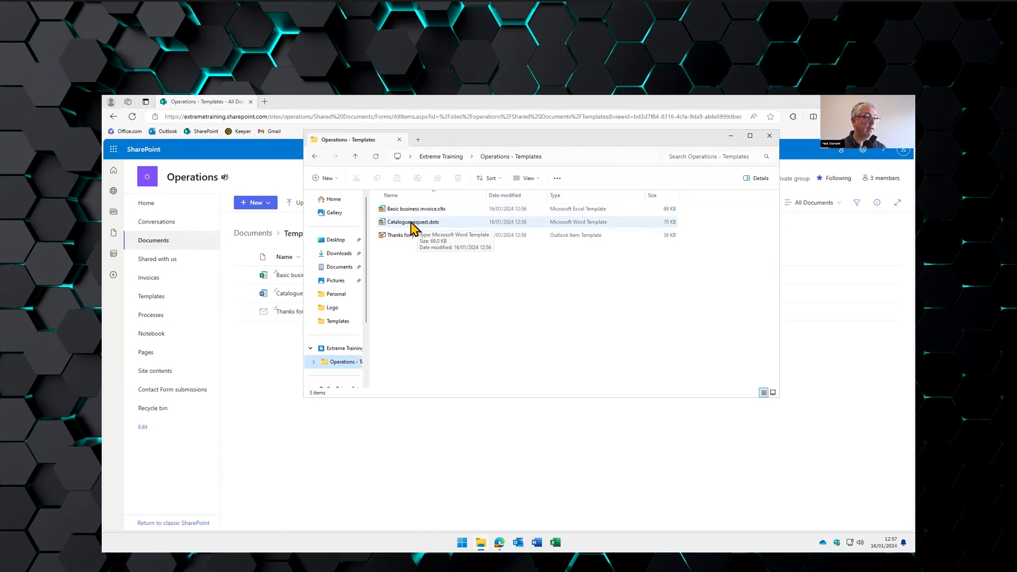
{"action": "left_click", "coordinate": [280, 354]}
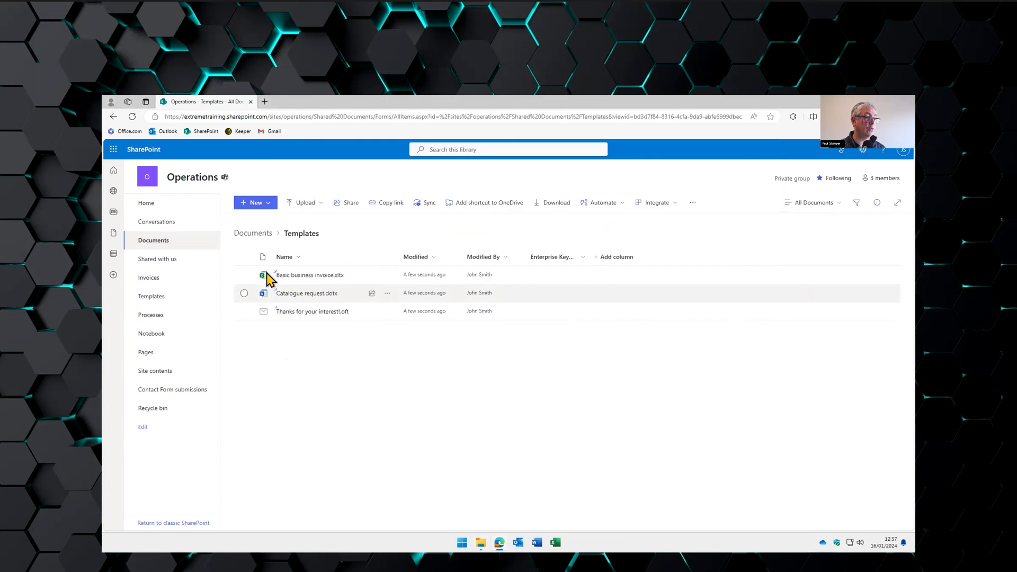
{"action": "left_click", "coordinate": [161, 240]}
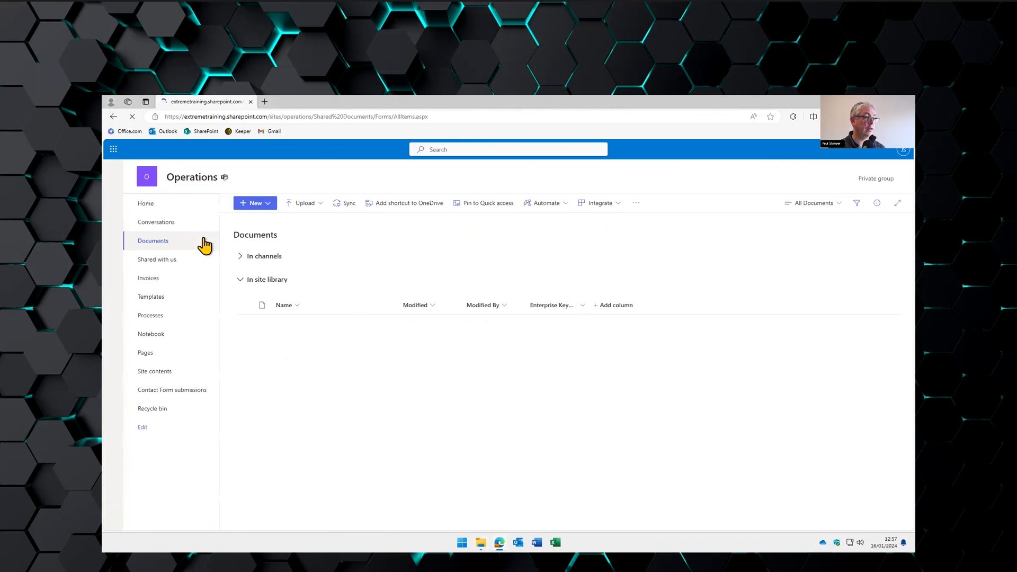
- Add Catalogue request.dotx as a New-menu template, then create a document from Catalogue request
{"action": "left_click", "coordinate": [267, 207]}
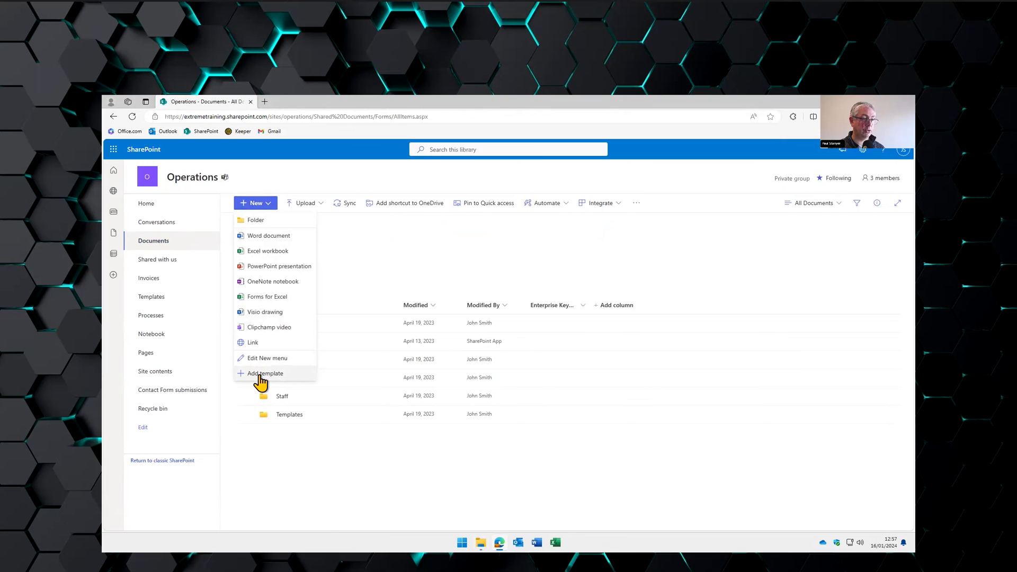
{"action": "left_click", "coordinate": [260, 374]}
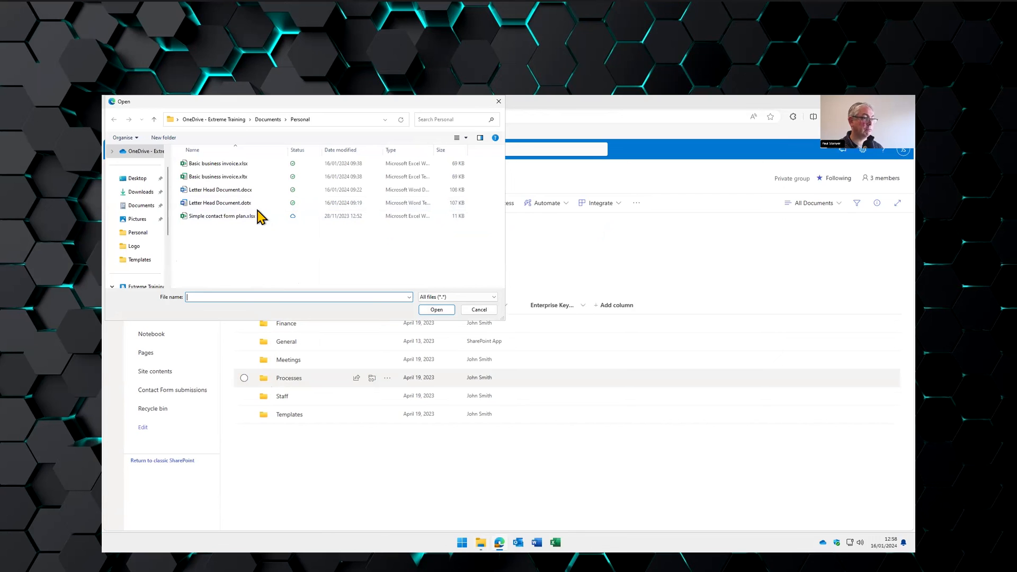
{"action": "left_click", "coordinate": [138, 206]}
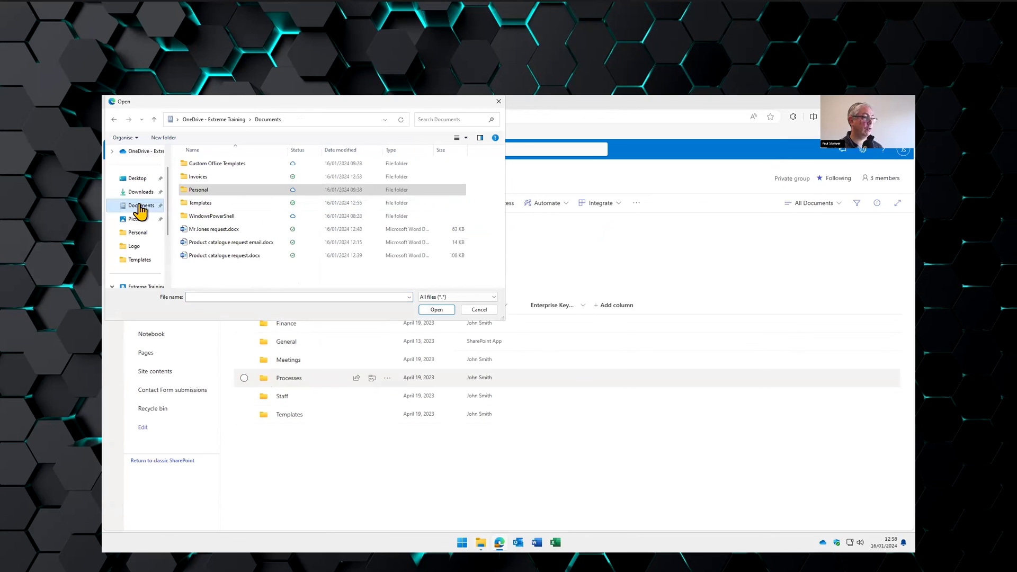
{"action": "double_click", "coordinate": [201, 203]}
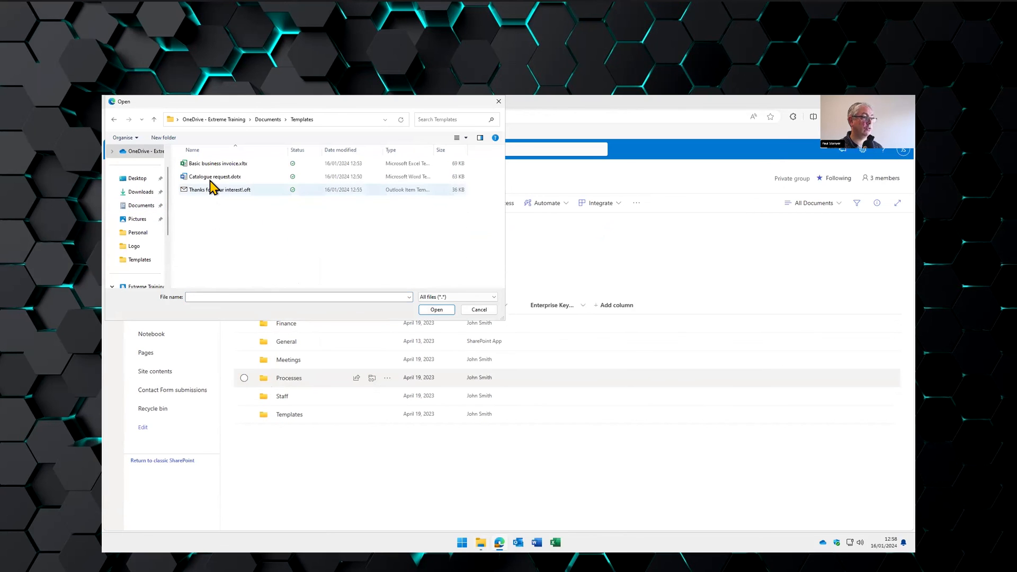
{"action": "left_click", "coordinate": [211, 180]}
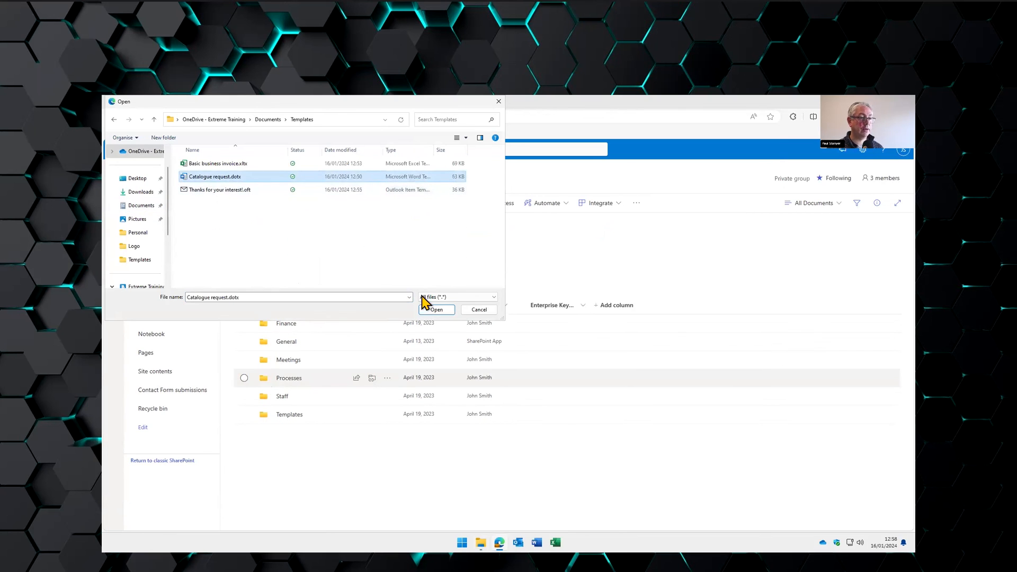
{"action": "left_click", "coordinate": [433, 310]}
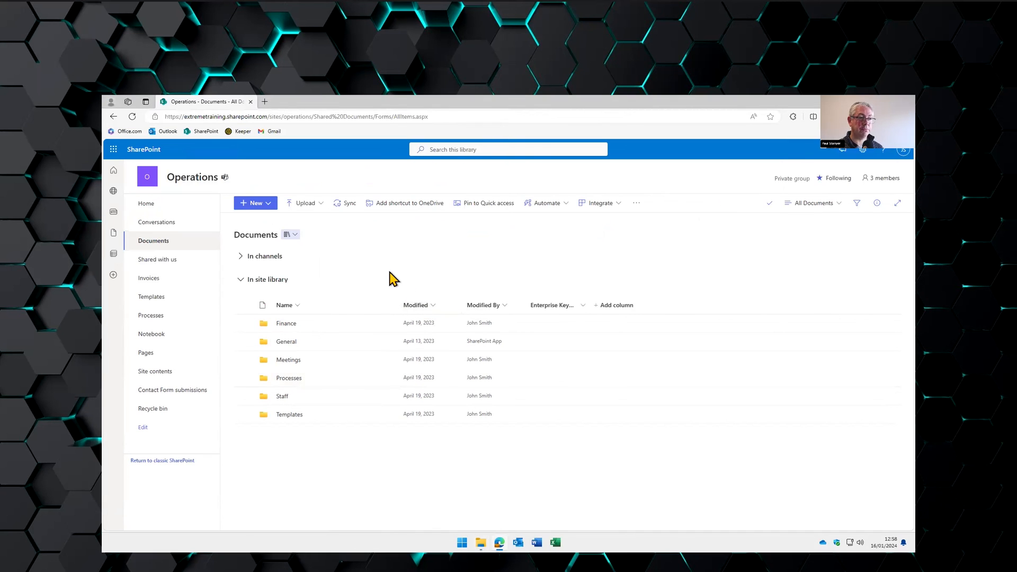
{"action": "left_click", "coordinate": [268, 205]}
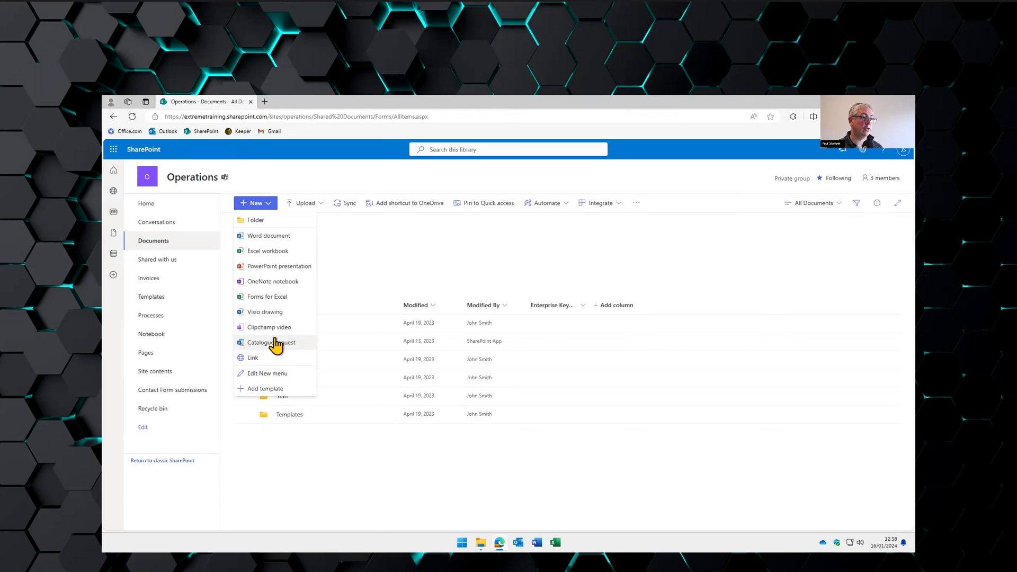
{"action": "left_click", "coordinate": [271, 344]}
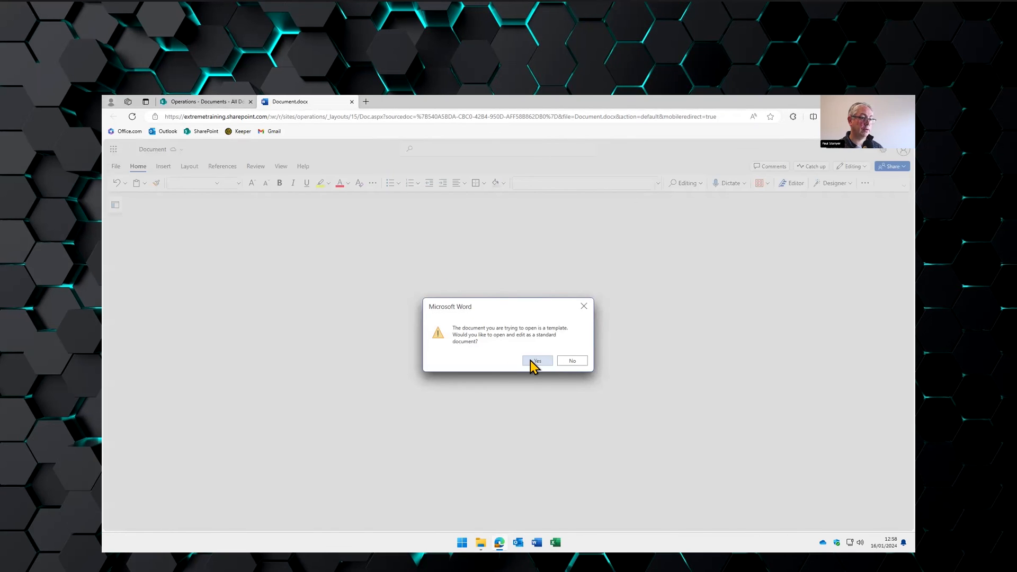
- Open Catalogue request as a standard document, check the Editing mode options, and return to the library
{"action": "left_click", "coordinate": [526, 356]}
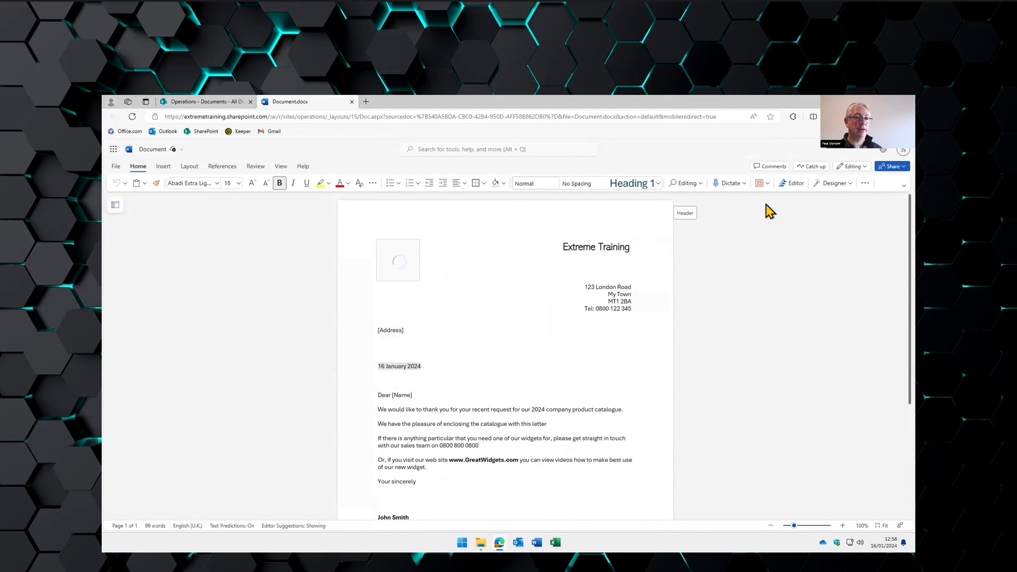
{"action": "left_click", "coordinate": [849, 167]}
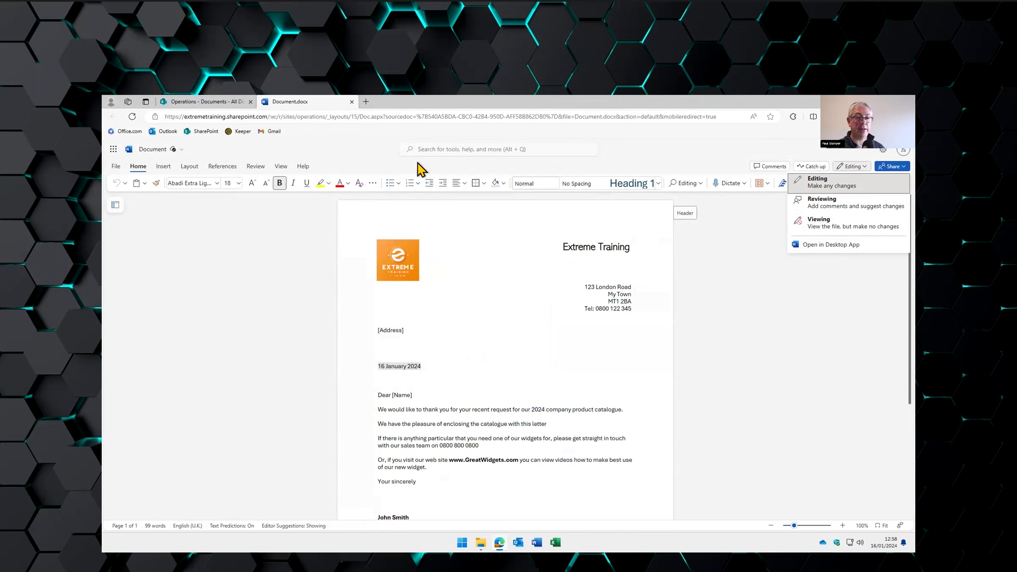
{"action": "left_click", "coordinate": [228, 102]}
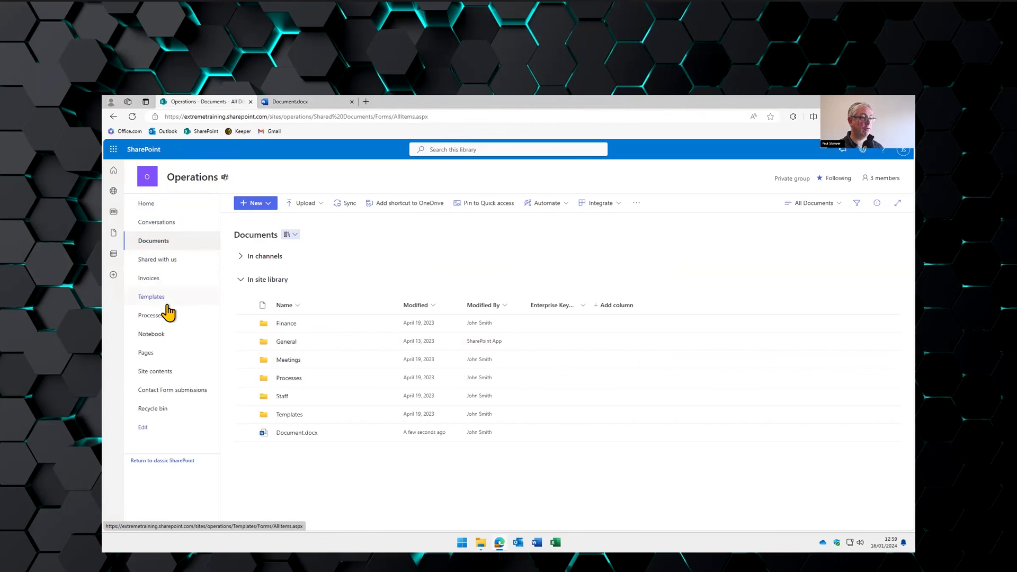
- Check the three templates in the Templates folder, then launch desktop Word and view More templates
{"action": "left_click", "coordinate": [288, 415]}
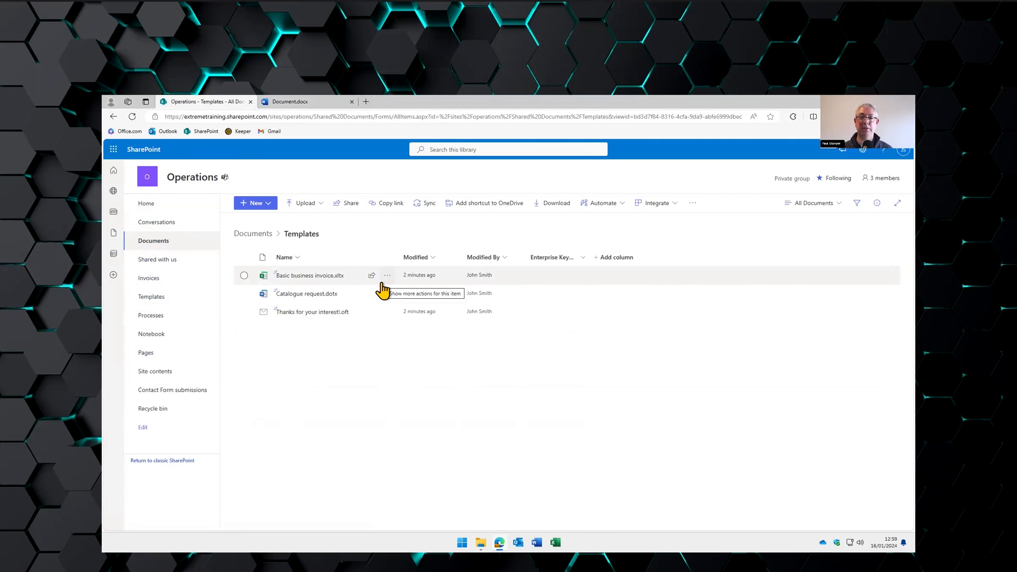
{"action": "mouse_move", "coordinate": [382, 289]}
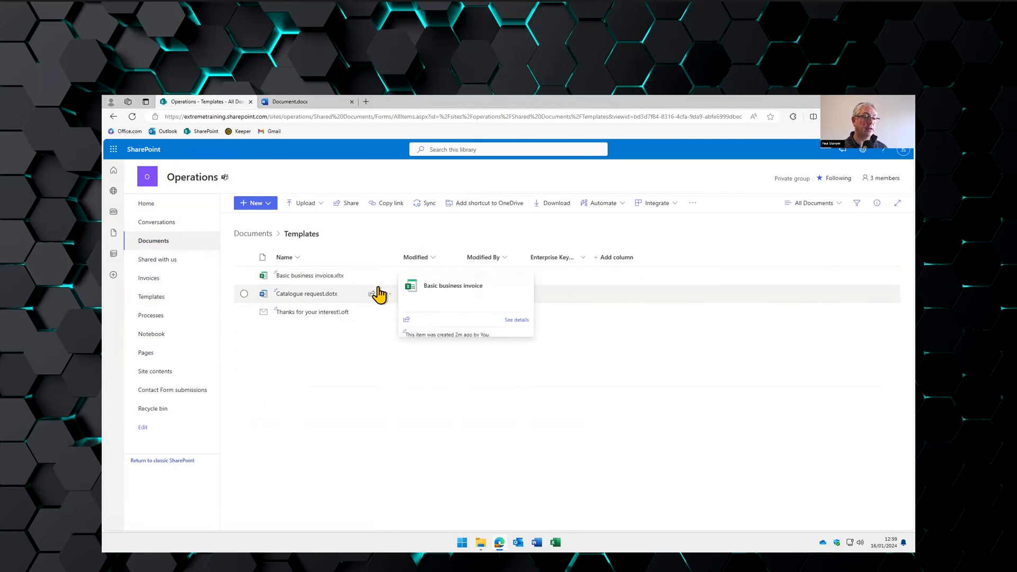
{"action": "left_click", "coordinate": [537, 542]}
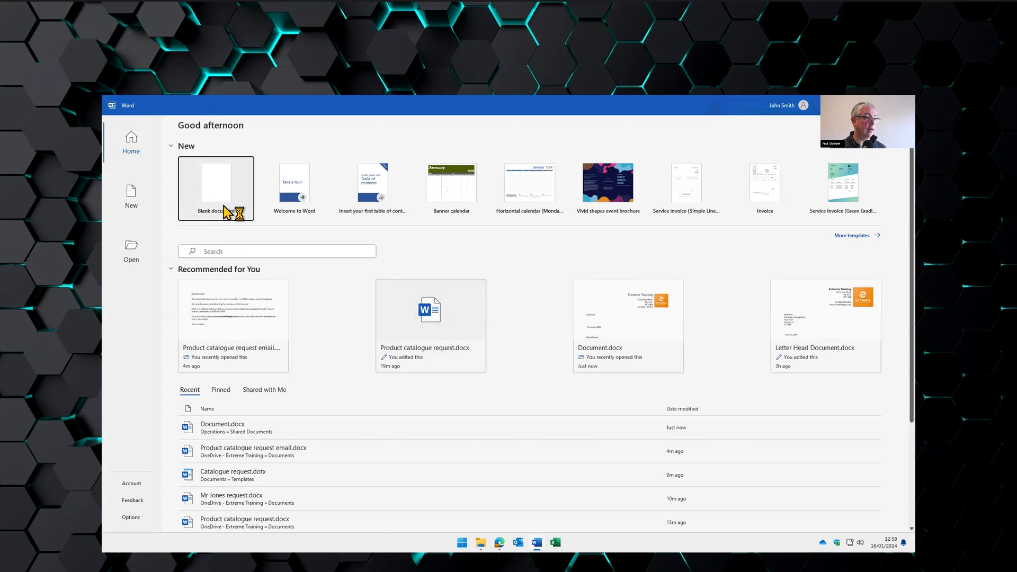
{"action": "left_click", "coordinate": [851, 235]}
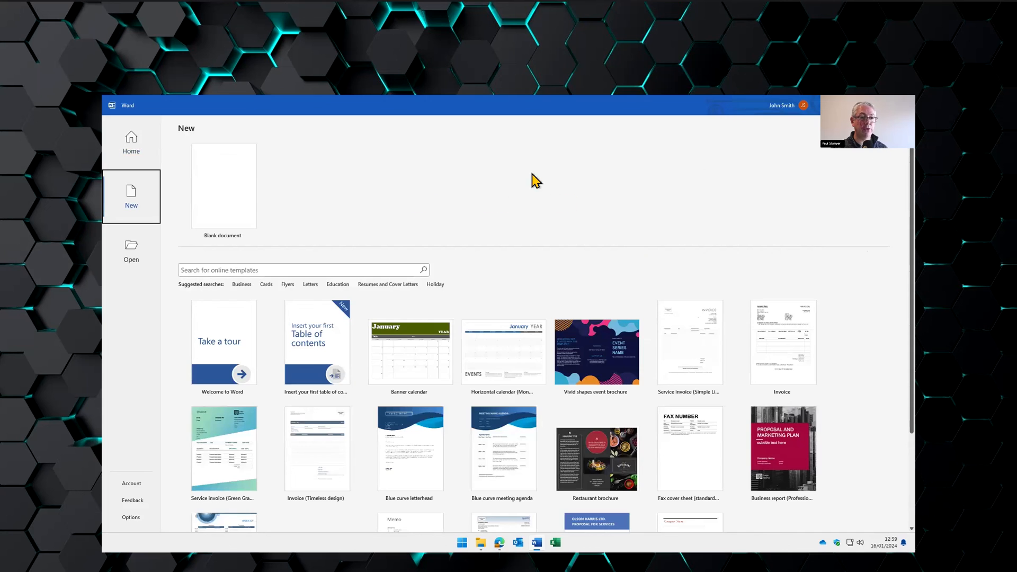